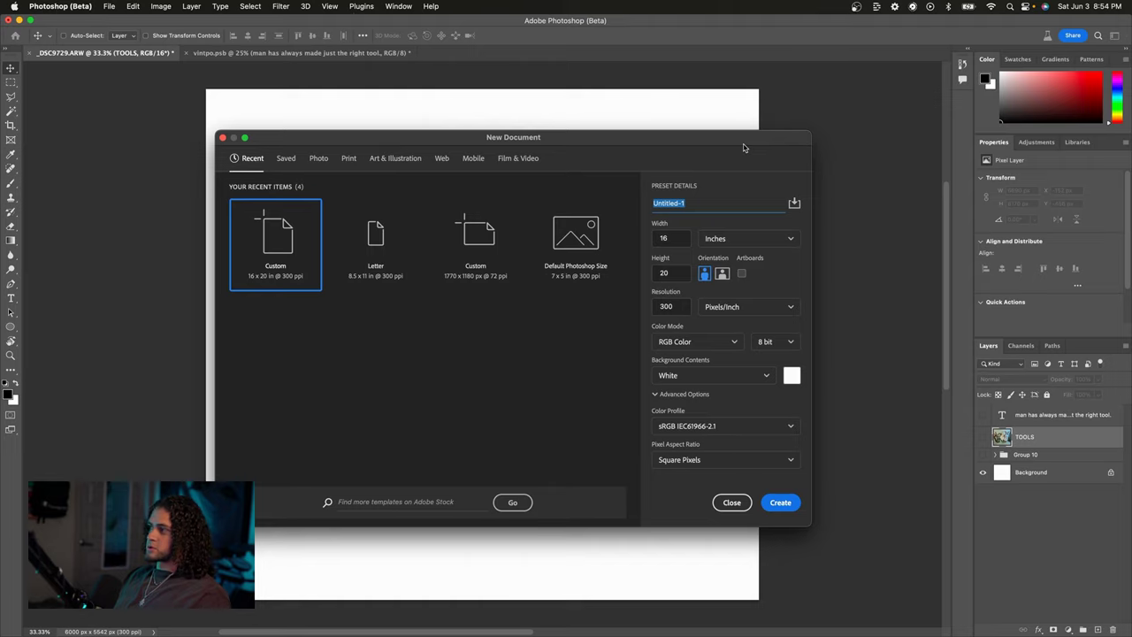
# - Create a 16 x 20 inch RGB document at 300 pixels/inch with a white background, named Vintage Poster
pyautogui.write('Vintage Poster')
pyautogui.click(790, 406)
pyautogui.click(780, 501)
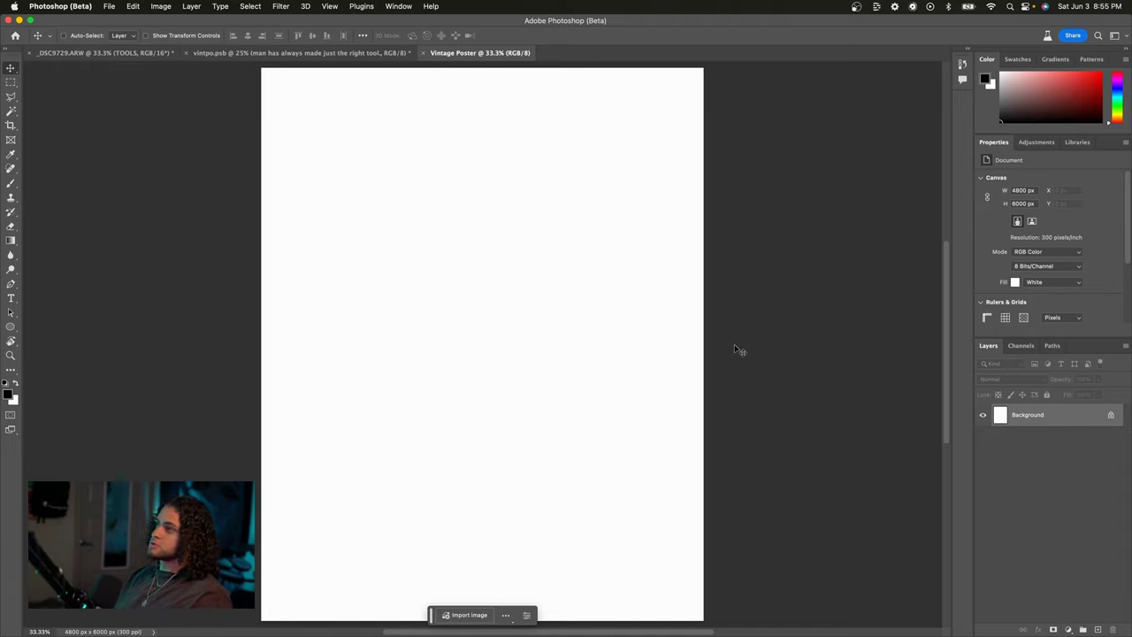
# - Switch to the _DSC9729.ARW document and show its TOOLS photo layer and its headline text layer
pyautogui.click(125, 53)
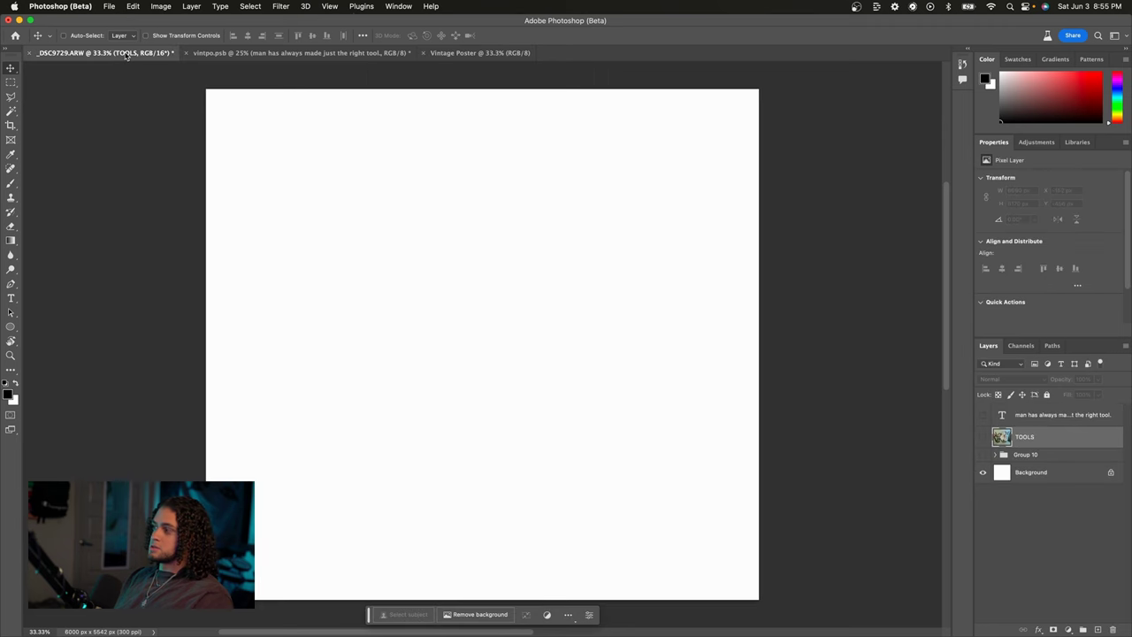
pyautogui.click(981, 437)
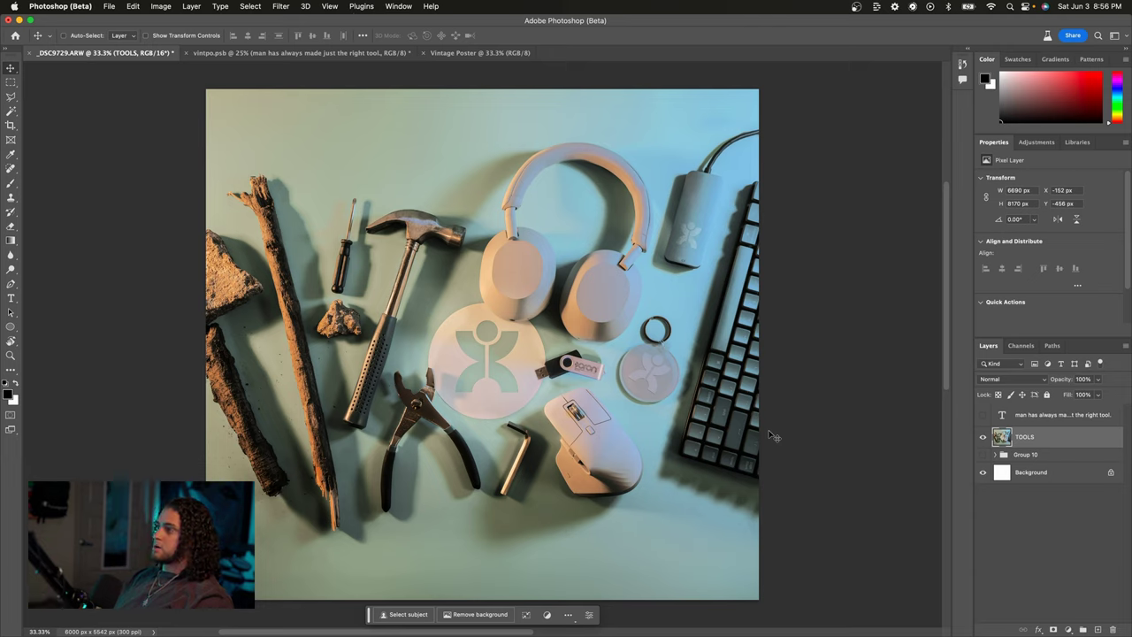
pyautogui.click(981, 416)
pyautogui.click(1074, 420)
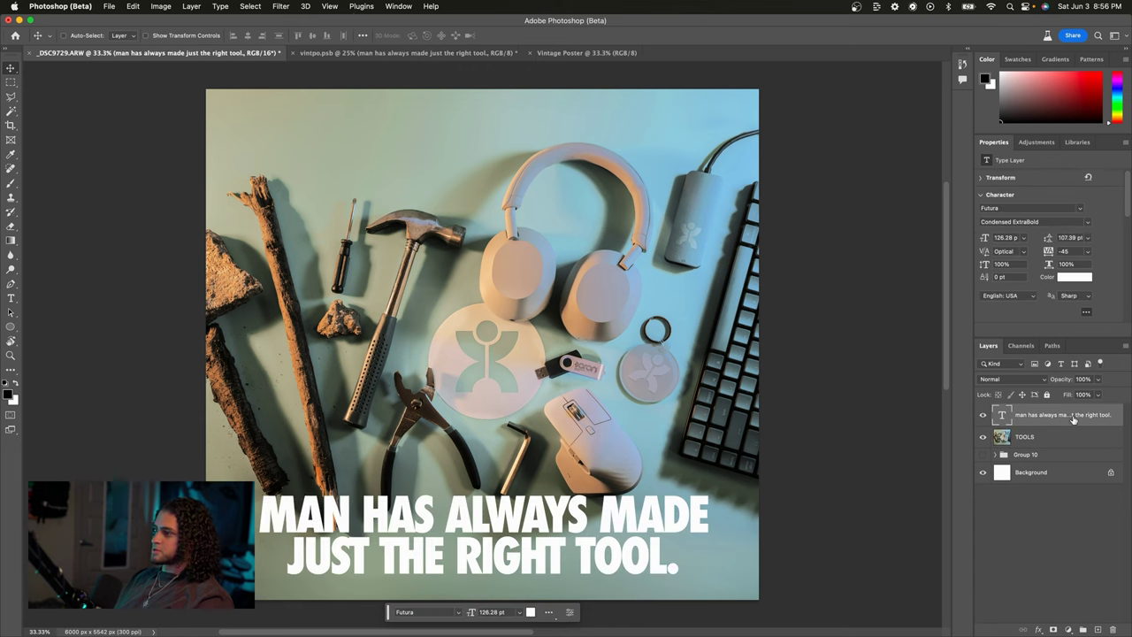
# - Copy the TOOLS layer into the Vintage Poster document and scale it down to about 5355 x 6539 px
pyautogui.click(1020, 437)
pyautogui.moveTo(579, 329); pyautogui.dragTo(695, 329)
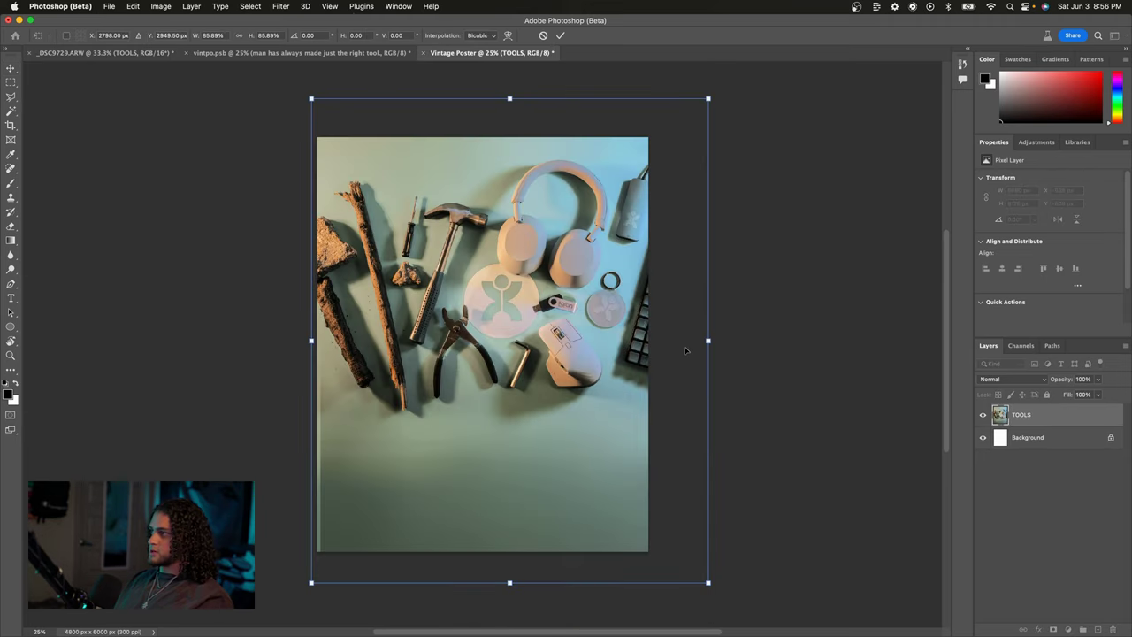
pyautogui.press('Return')
pyautogui.hotkey('ctrl', 't')
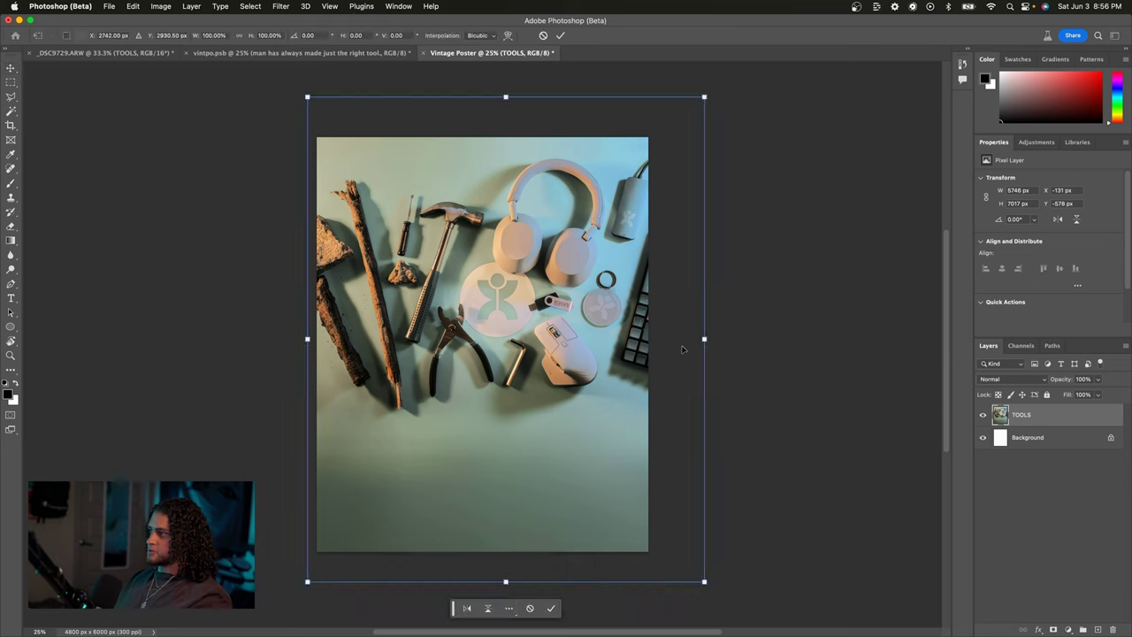
pyautogui.moveTo(705, 94); pyautogui.dragTo(677, 129)
pyautogui.press('Return')
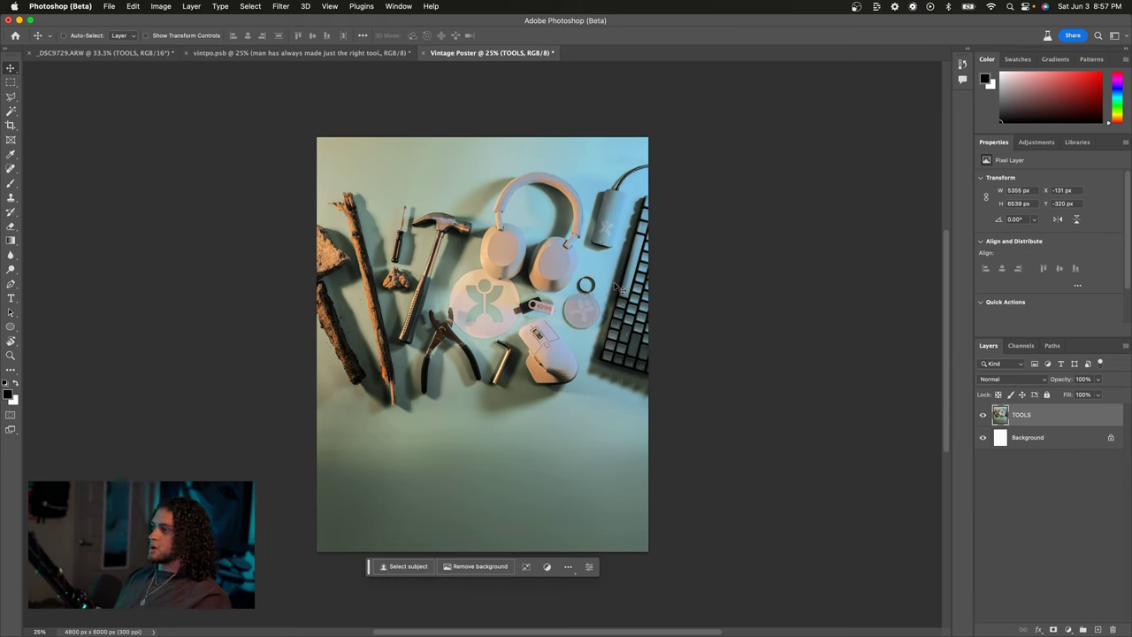
# - Add a solid color fill layer in ffffff above TOOLS and name it BOTTOM FRAME
pyautogui.press('super+equal')
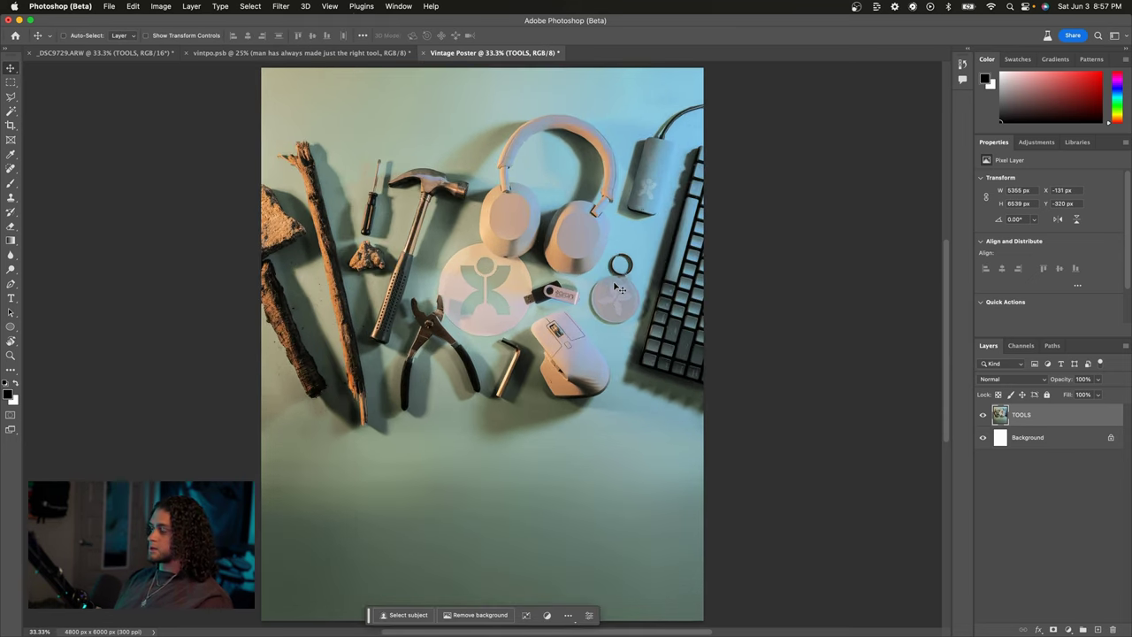
pyautogui.scroll(2, 801, 394)
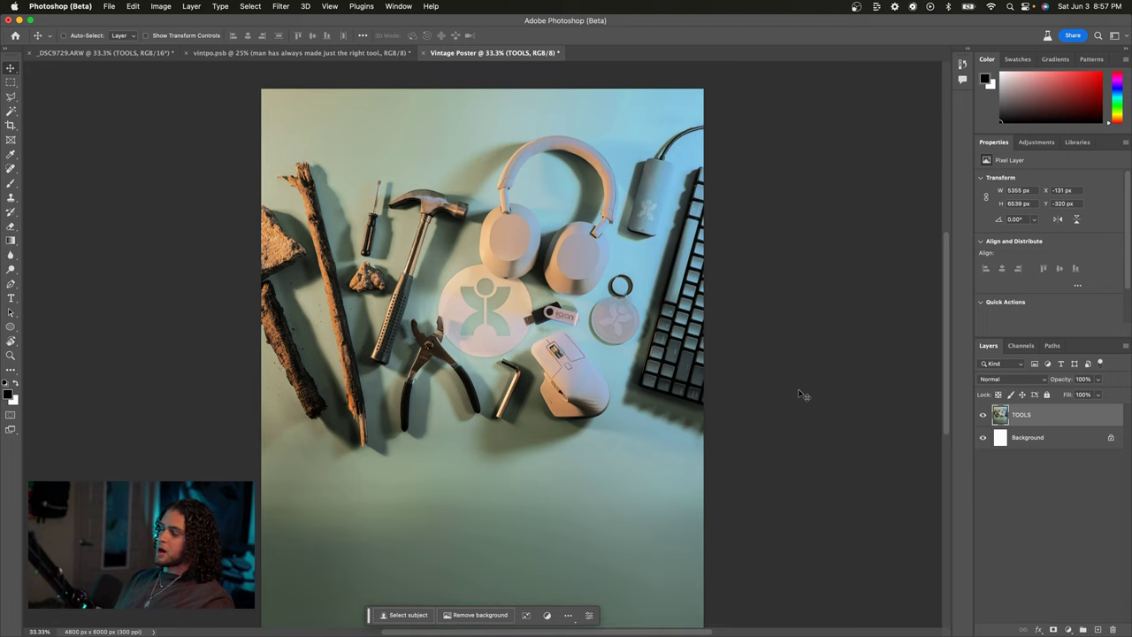
pyautogui.scroll(2, 801, 395)
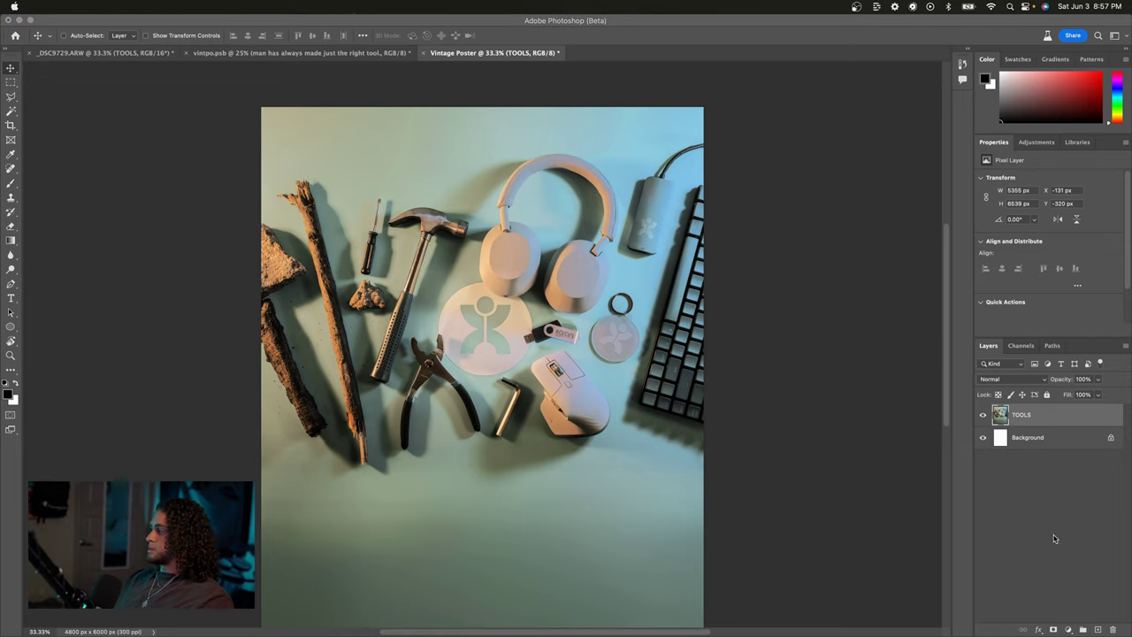
pyautogui.click(1068, 630)
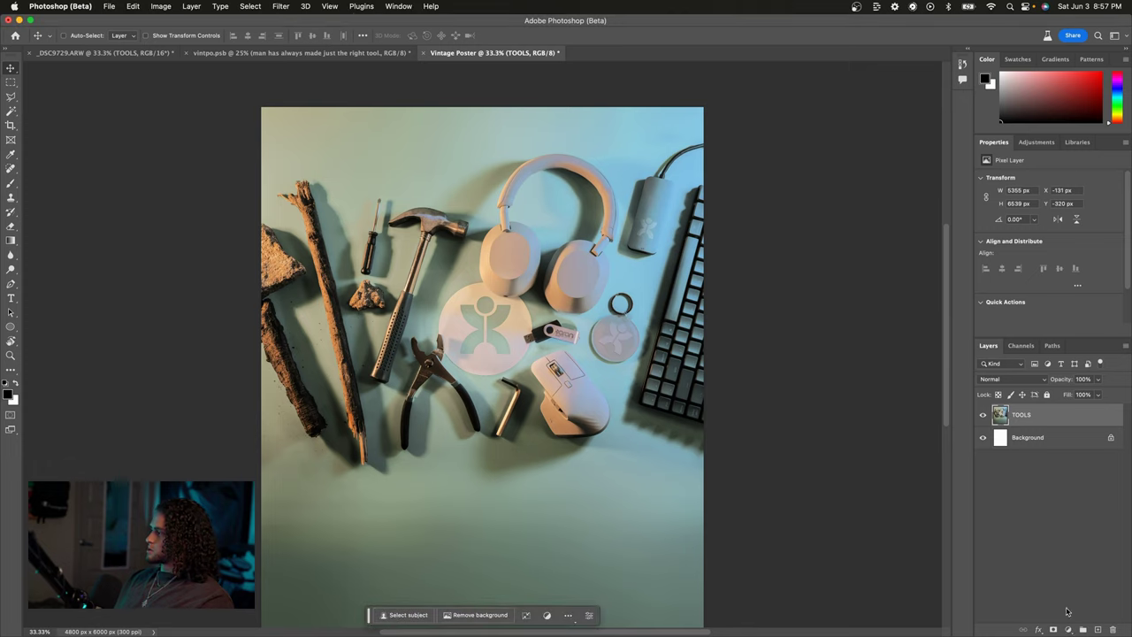
pyautogui.click(1068, 629)
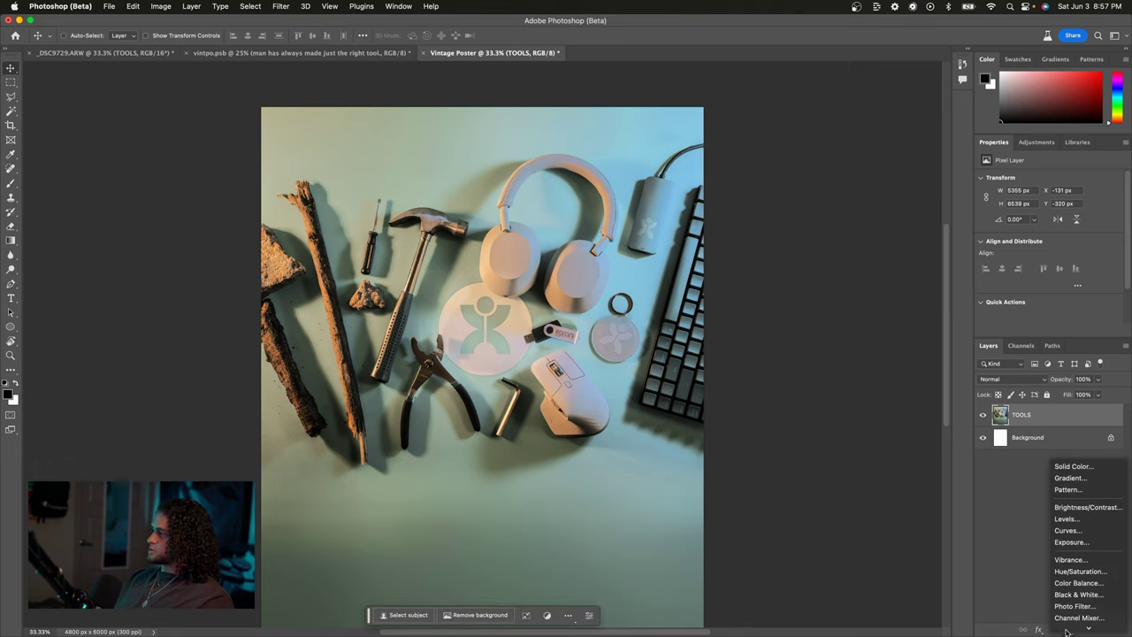
pyautogui.click(1073, 466)
pyautogui.write('ffffff')
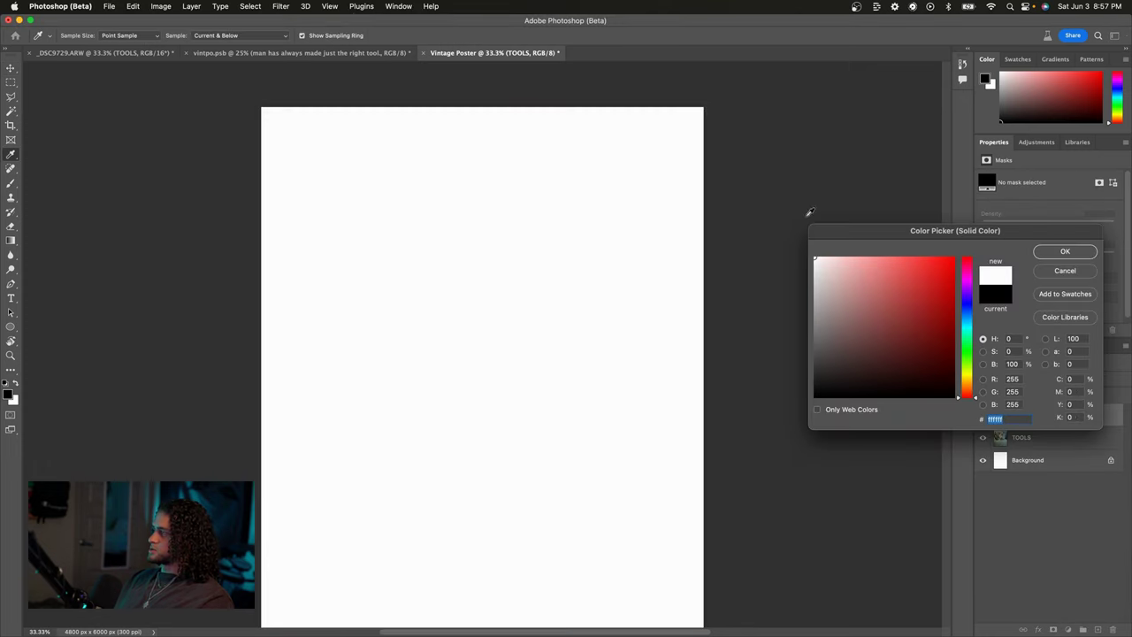
pyautogui.press('Return')
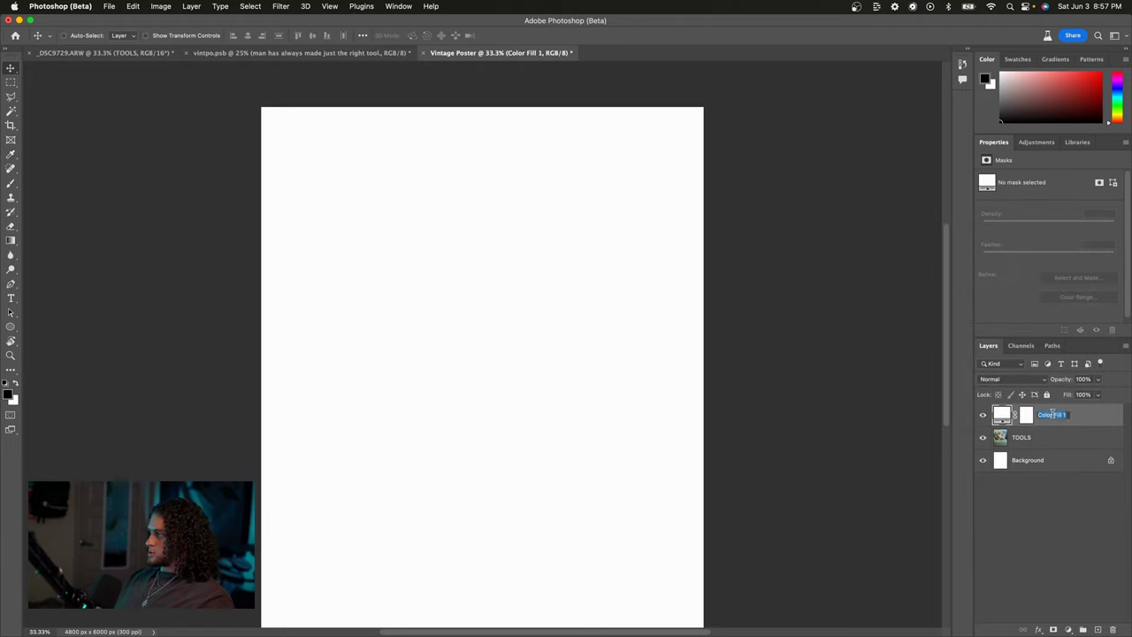
pyautogui.write('BOTTOM FRAME')
pyautogui.press('Return')
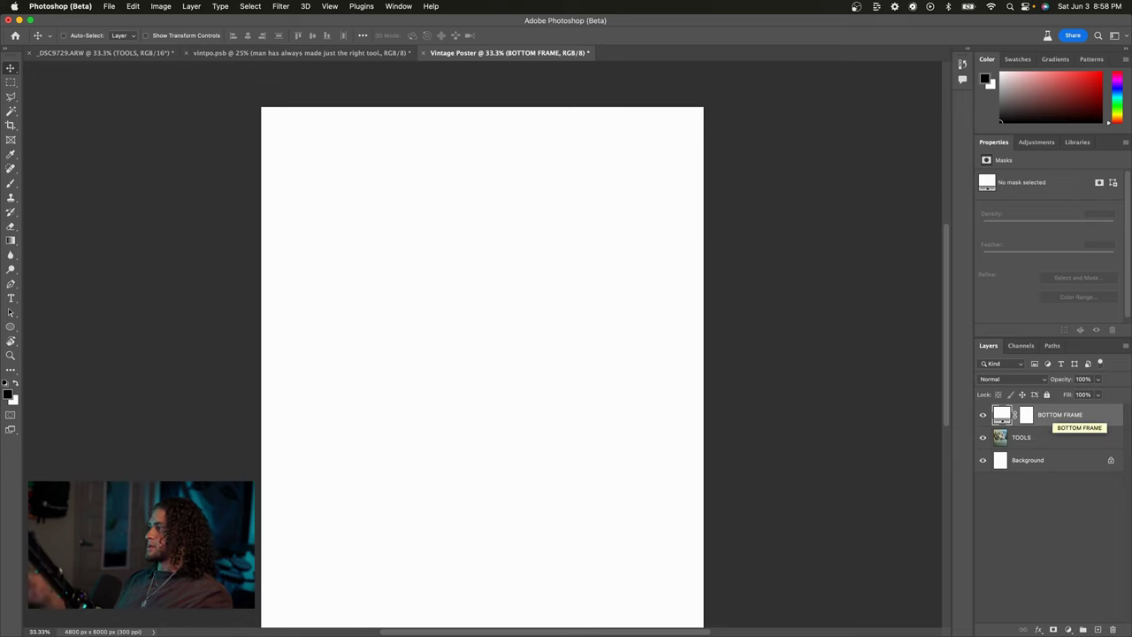
# - Invert the BOTTOM FRAME layer's mask so the white fill is hidden
pyautogui.click(1027, 415)
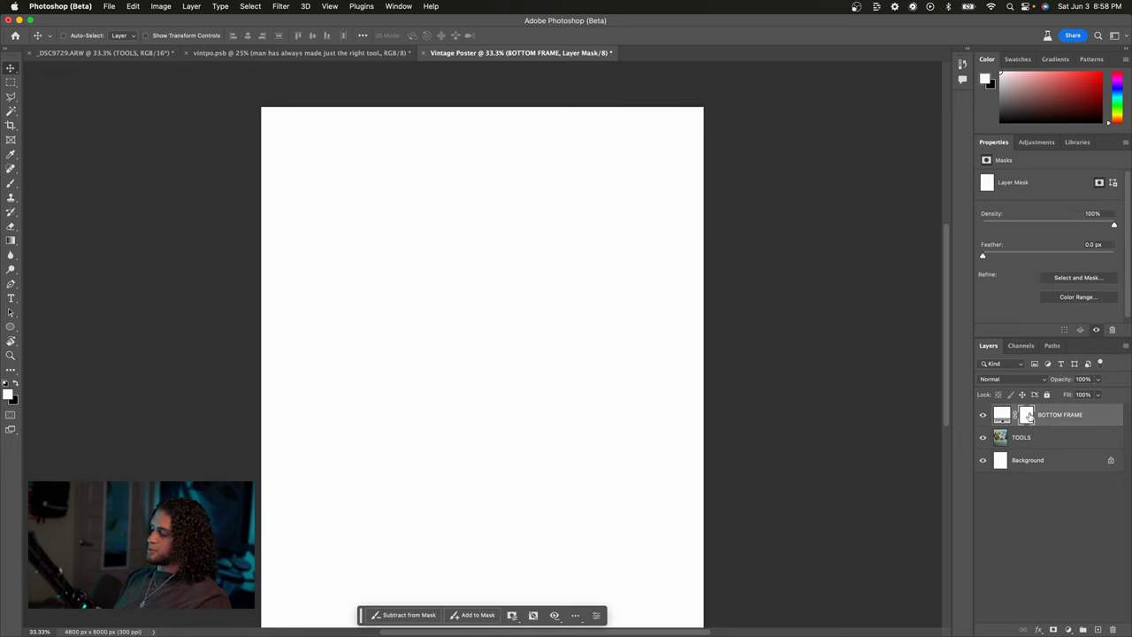
pyautogui.press('super+i')
pyautogui.scroll(-2, 752, 376)
pyautogui.hscroll(-2, 752, 377)
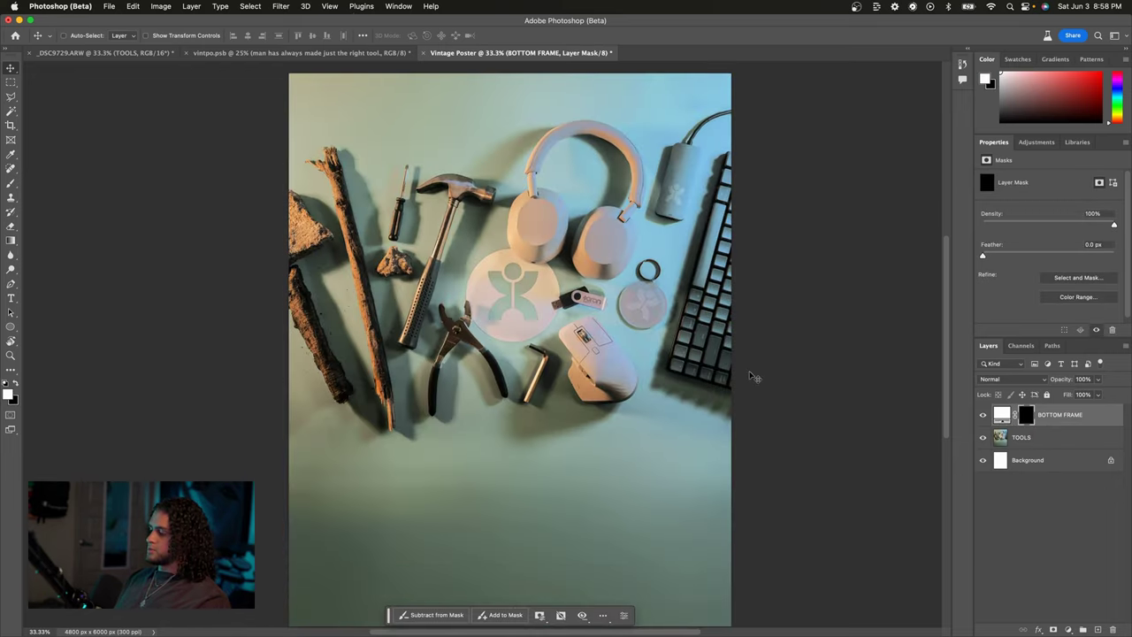
# - Marquee-select roughly the lower third of the poster, fill it with white on the BOTTOM FRAME mask and deselect
pyautogui.press('m')
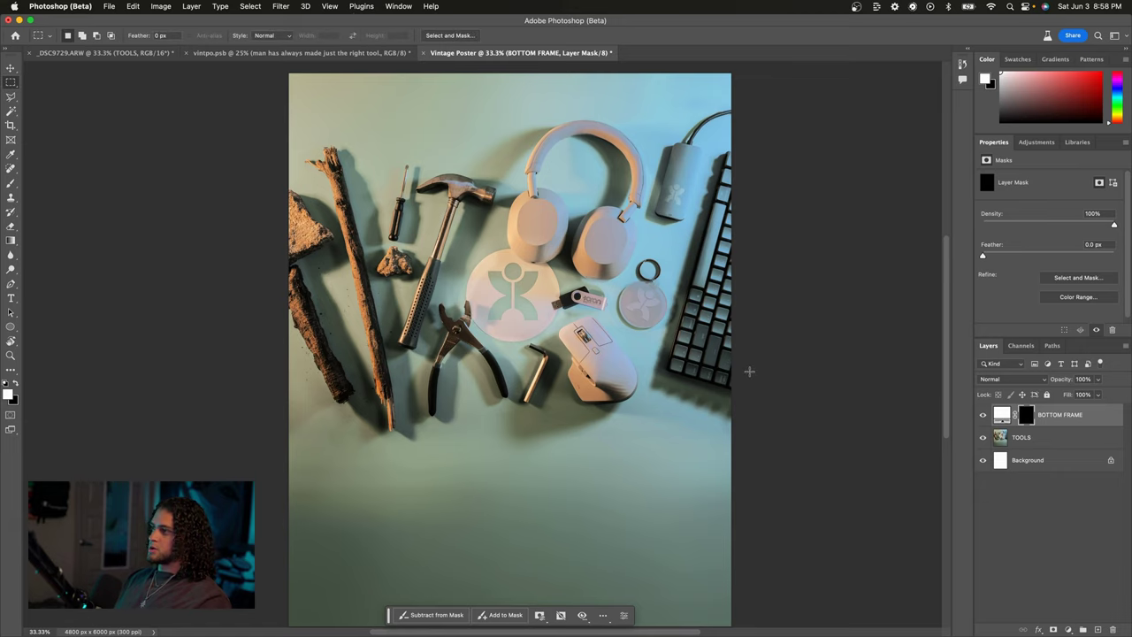
pyautogui.press('super+minus')
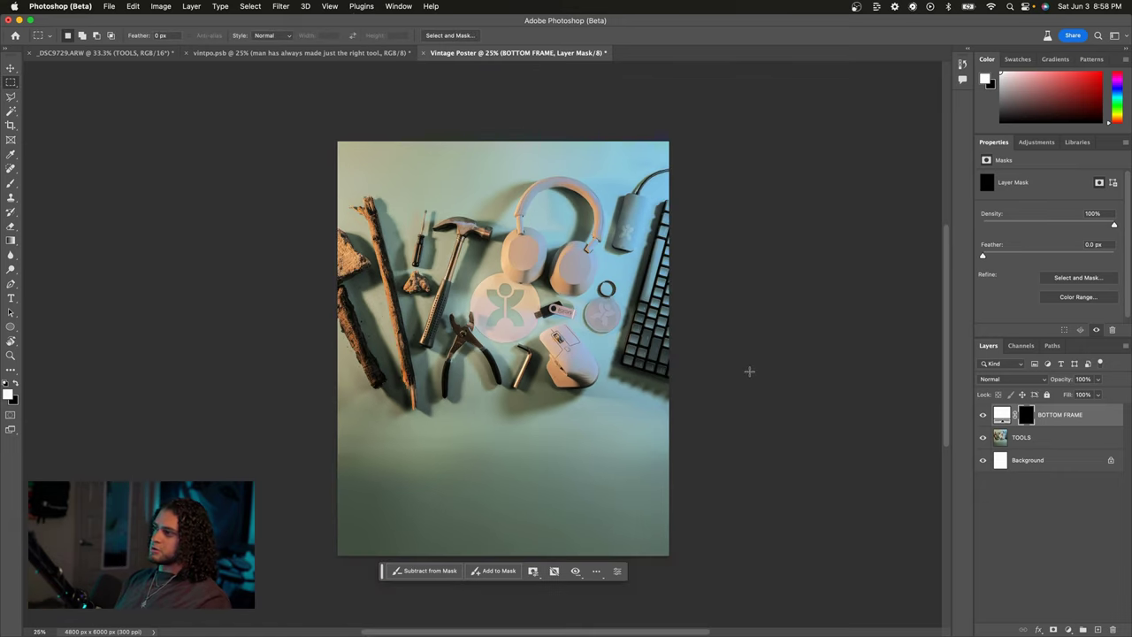
pyautogui.moveTo(696, 573); pyautogui.dragTo(202, 428)
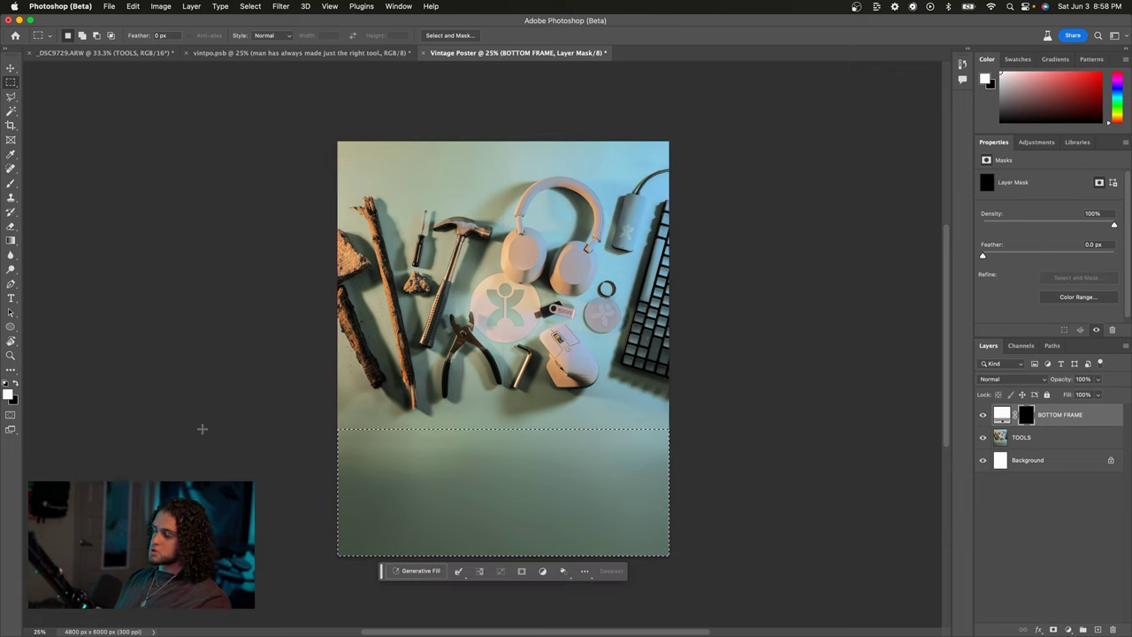
pyautogui.press('super+plus')
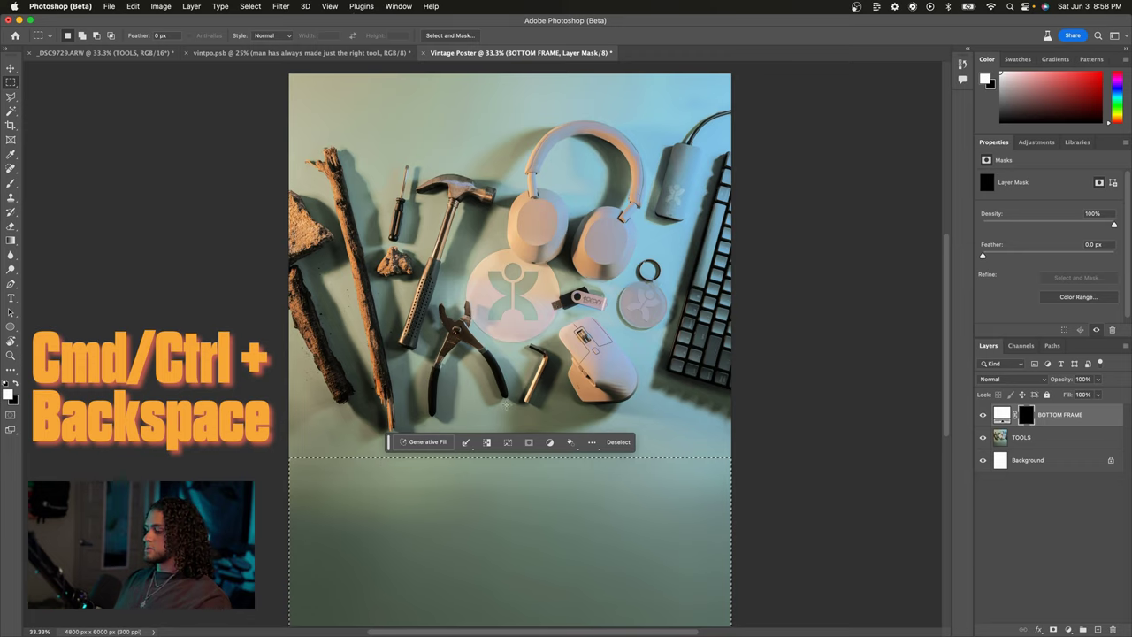
pyautogui.press('x')
pyautogui.press('super+BackSpace')
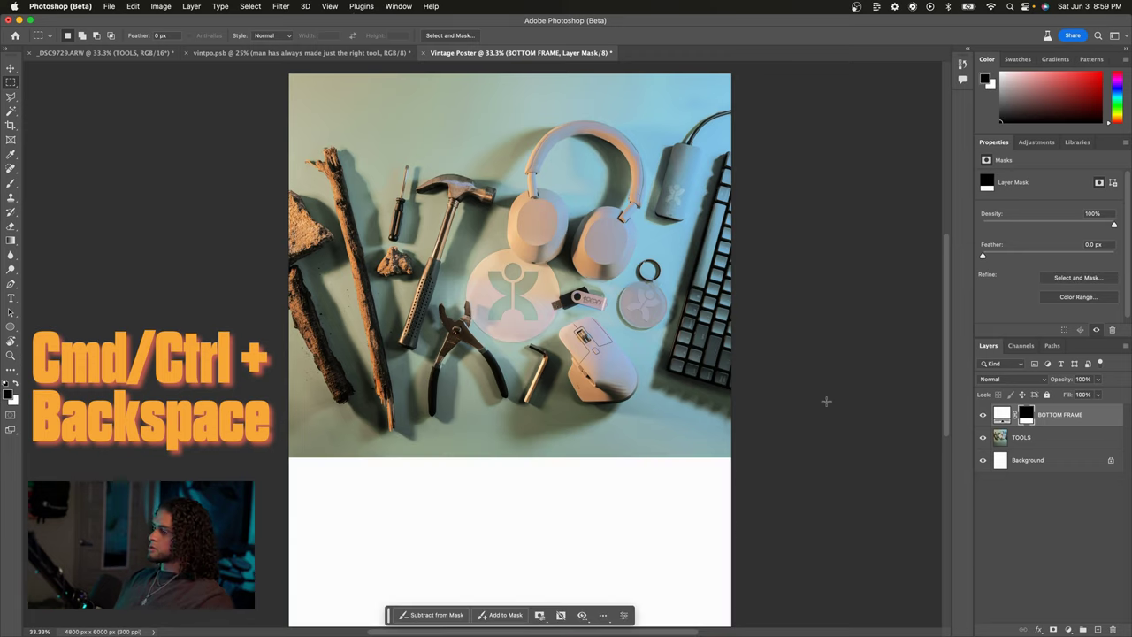
pyautogui.scroll(2, 826, 401)
pyautogui.moveTo(730, 500); pyautogui.dragTo(295, 507)
pyautogui.hotkey('ctrl', 'd')
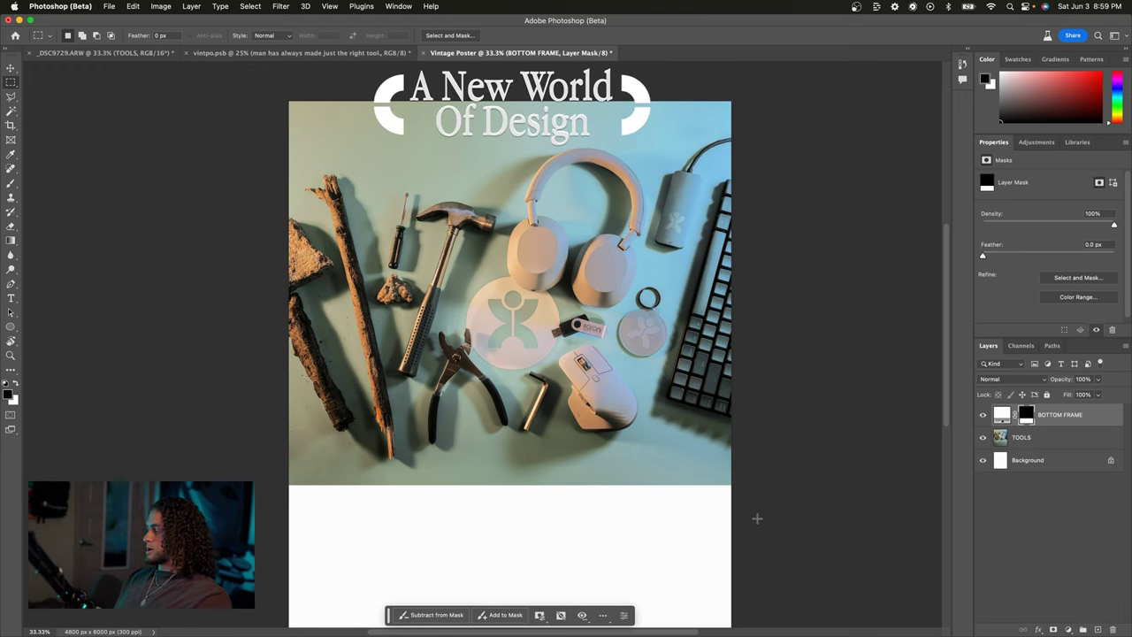
# - Add a new layer above BOTTOM FRAME, fill it with white and set its Fill to 0%
pyautogui.click(1098, 629)
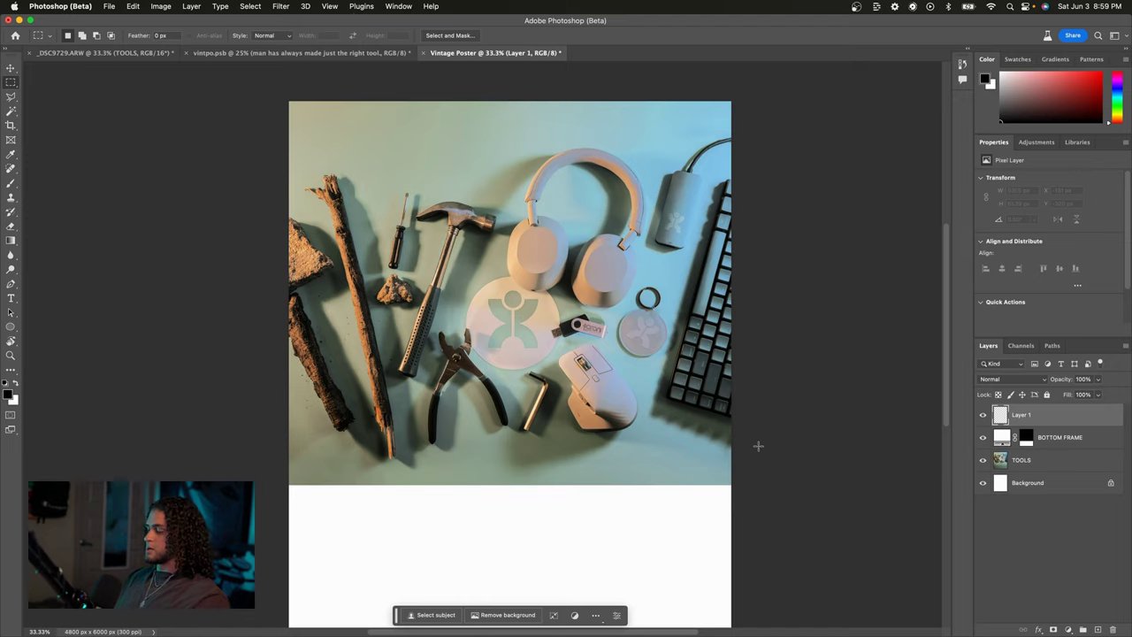
pyautogui.hotkey('ctrl', 'BackSpace')
pyautogui.press('v')
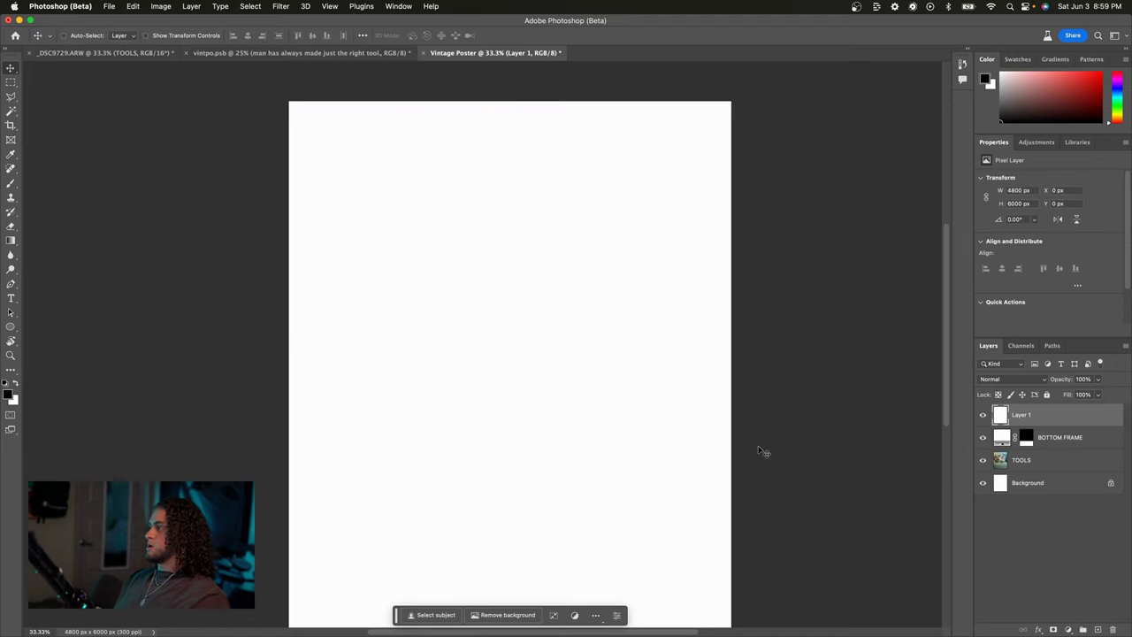
pyautogui.moveTo(1061, 401); pyautogui.dragTo(1023, 413)
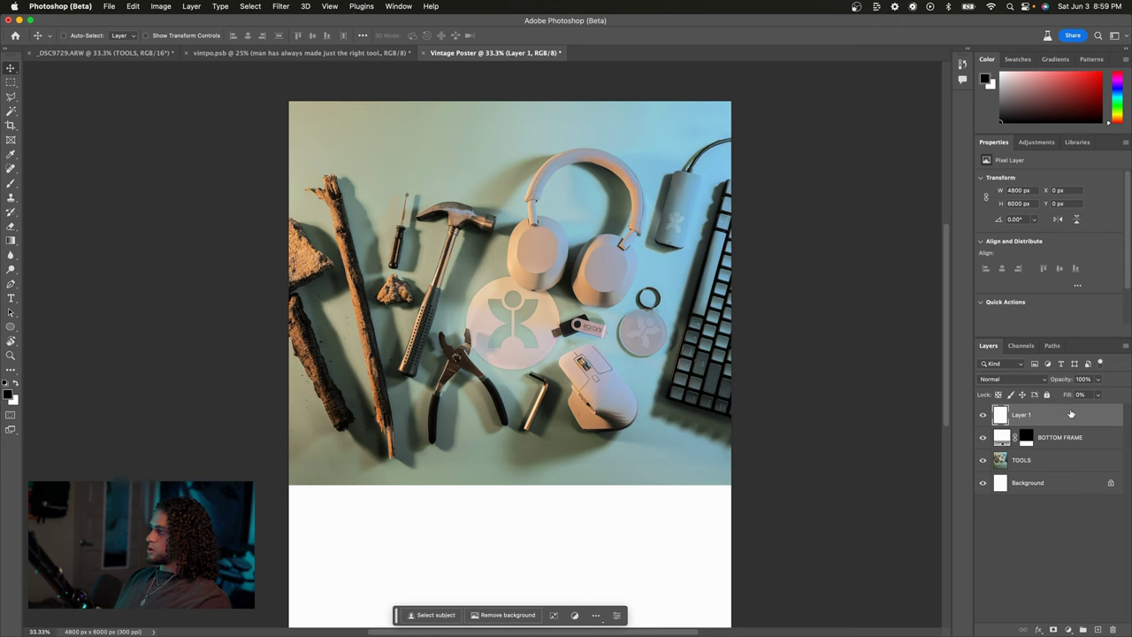
# - Give the new top layer a white 49 px Stroke positioned Inside at 100% opacity
pyautogui.doubleClick(1070, 414)
pyautogui.moveTo(851, 67)
pyautogui.mouseDown()
pyautogui.moveTo(715, 149)
pyautogui.moveTo(702, 175)
pyautogui.mouseUp()
pyautogui.click(619, 255)
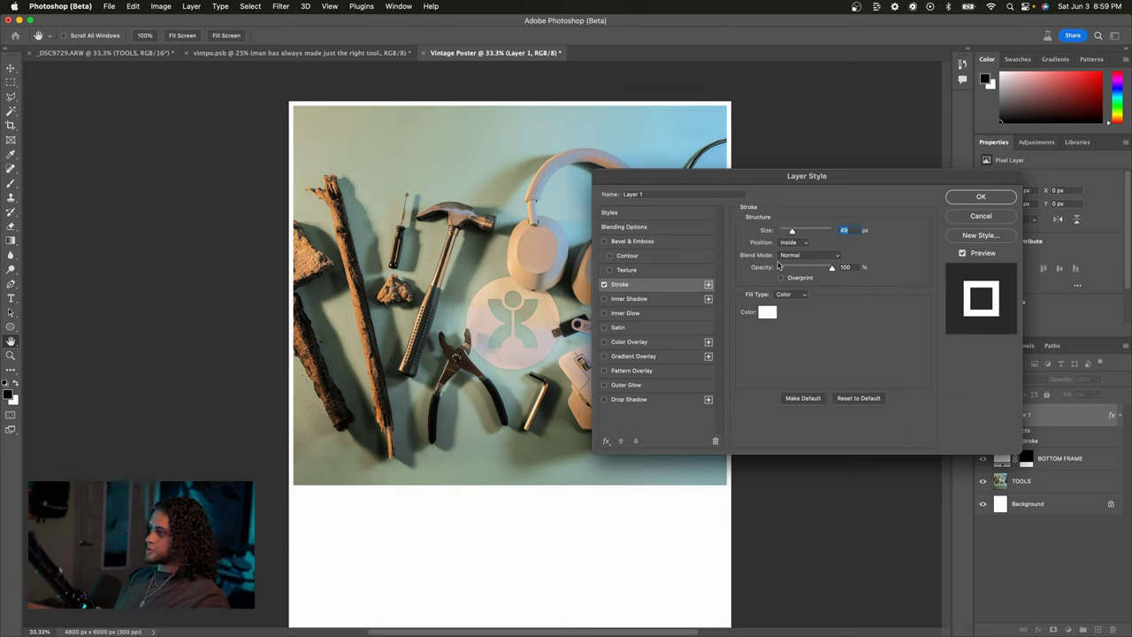
pyautogui.moveTo(791, 231); pyautogui.dragTo(792, 231)
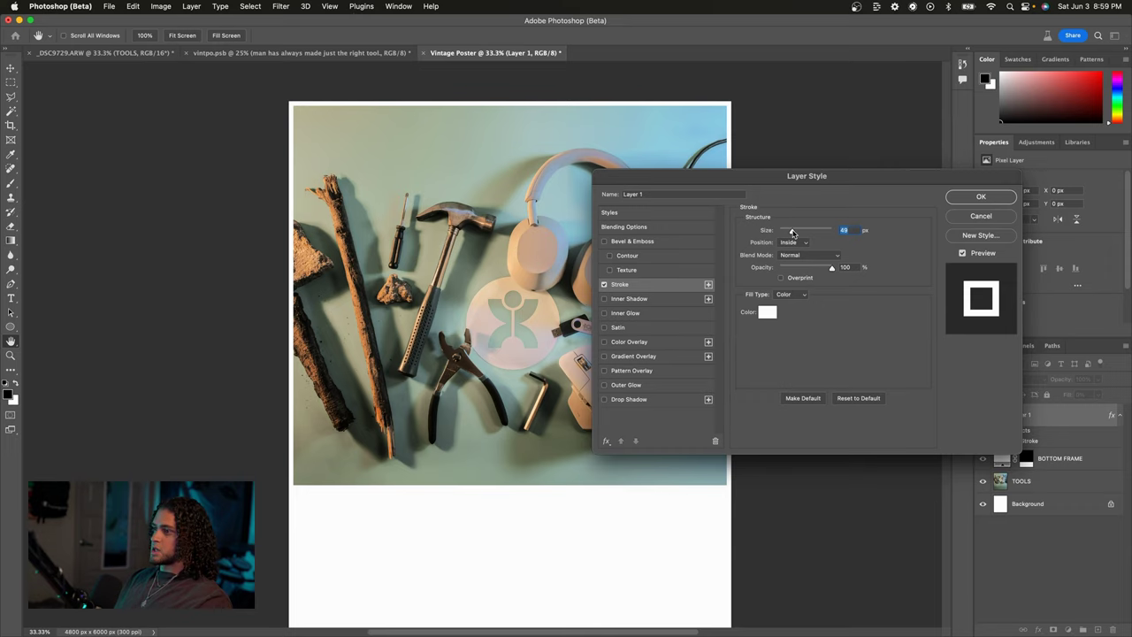
pyautogui.press('Return')
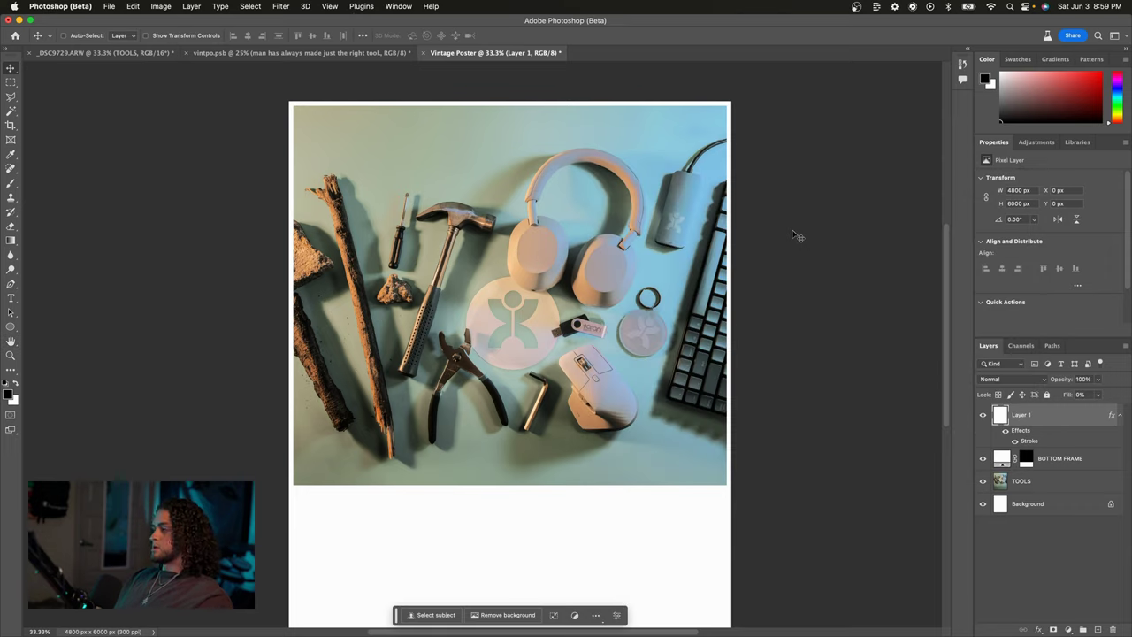
# - Group the stroked layer with BOTTOM FRAME and name the group FRAME
pyautogui.scroll(-2, 793, 235)
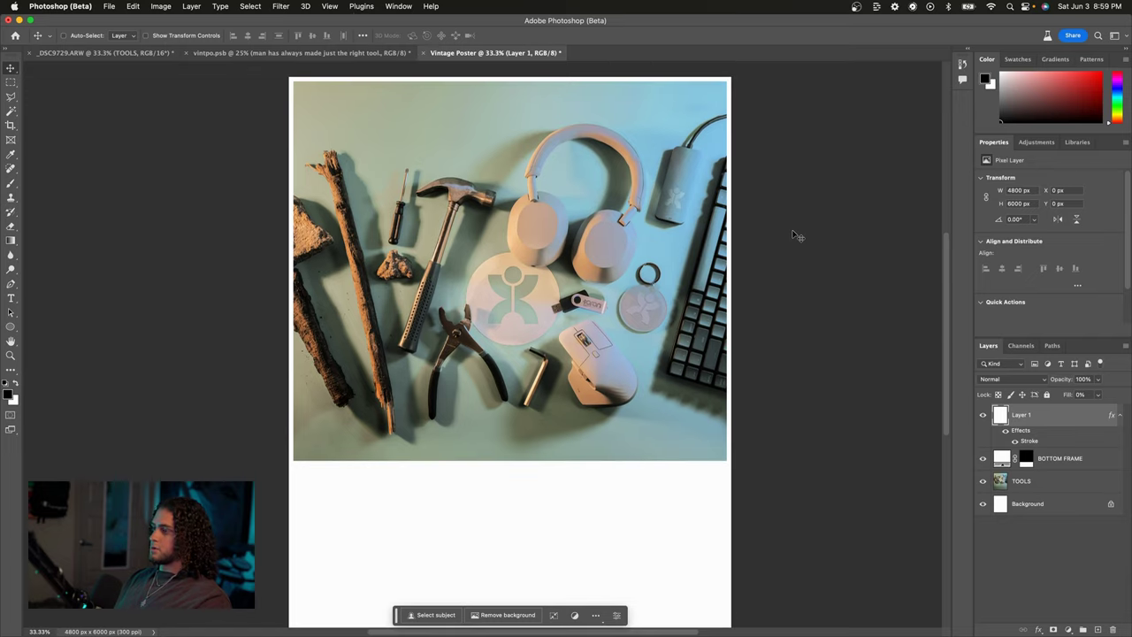
pyautogui.scroll(1, 793, 235)
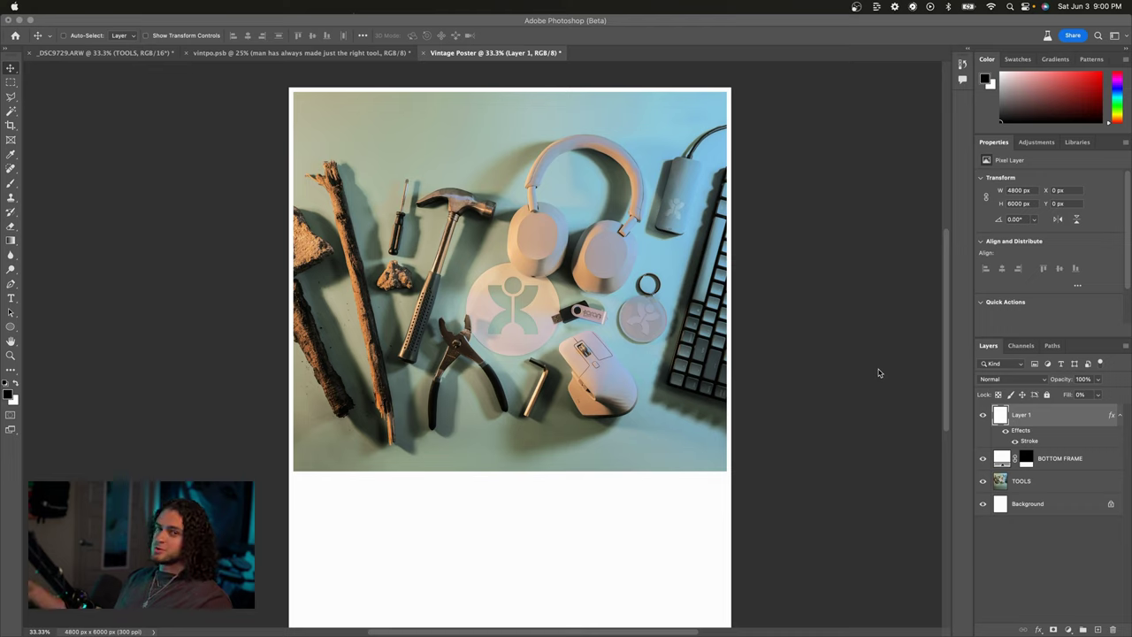
pyautogui.click(881, 358)
pyautogui.keyDown('shift'); pyautogui.click(1066, 459); pyautogui.keyUp('shift')
pyautogui.press('super+g')
pyautogui.doubleClick(1021, 410)
pyautogui.write('FRAME')
pyautogui.press('Return')
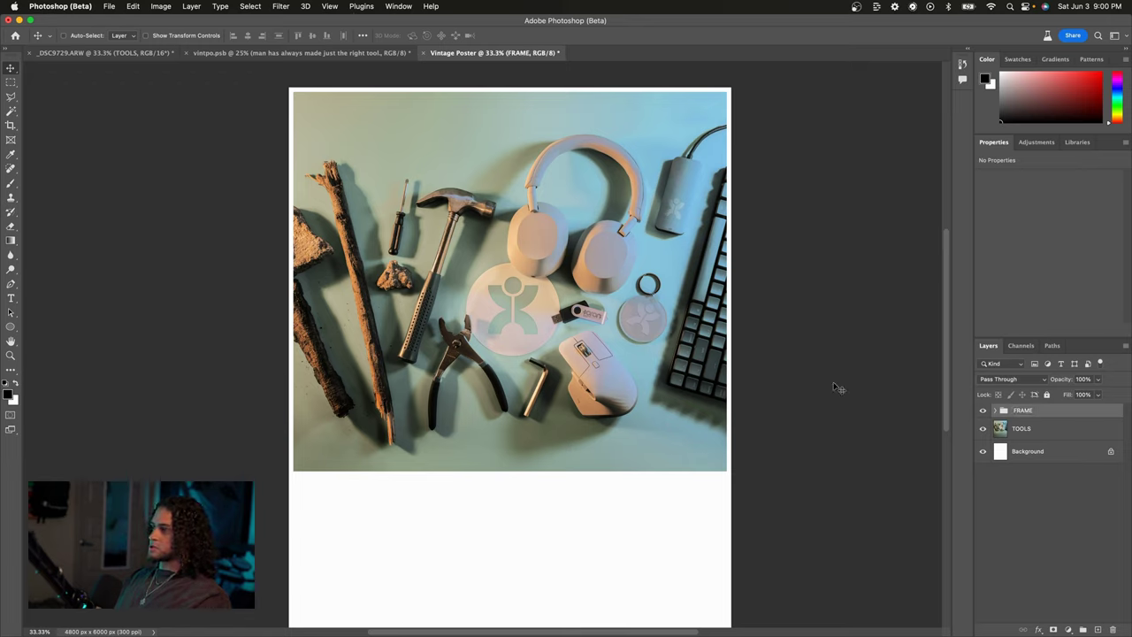
# - Add a headline below the photo reading MAN HAS ALWAYS MADE on one line and JUST THE RIGHT TOOL. on the next
pyautogui.press('t')
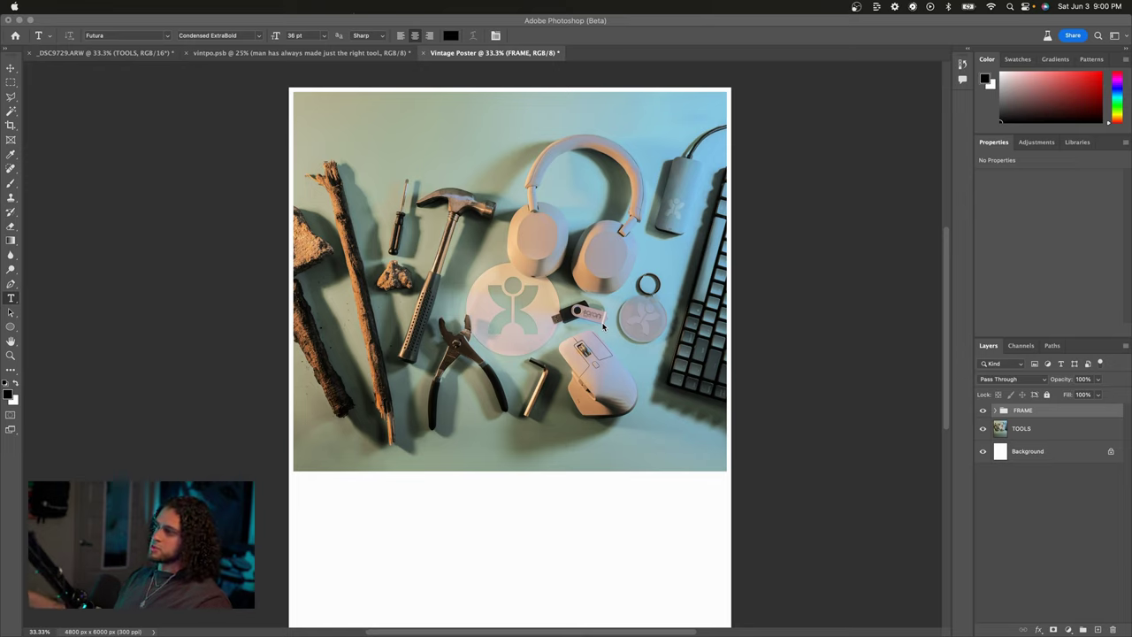
pyautogui.scroll(-1, 604, 327)
pyautogui.scroll(-1, 604, 327)
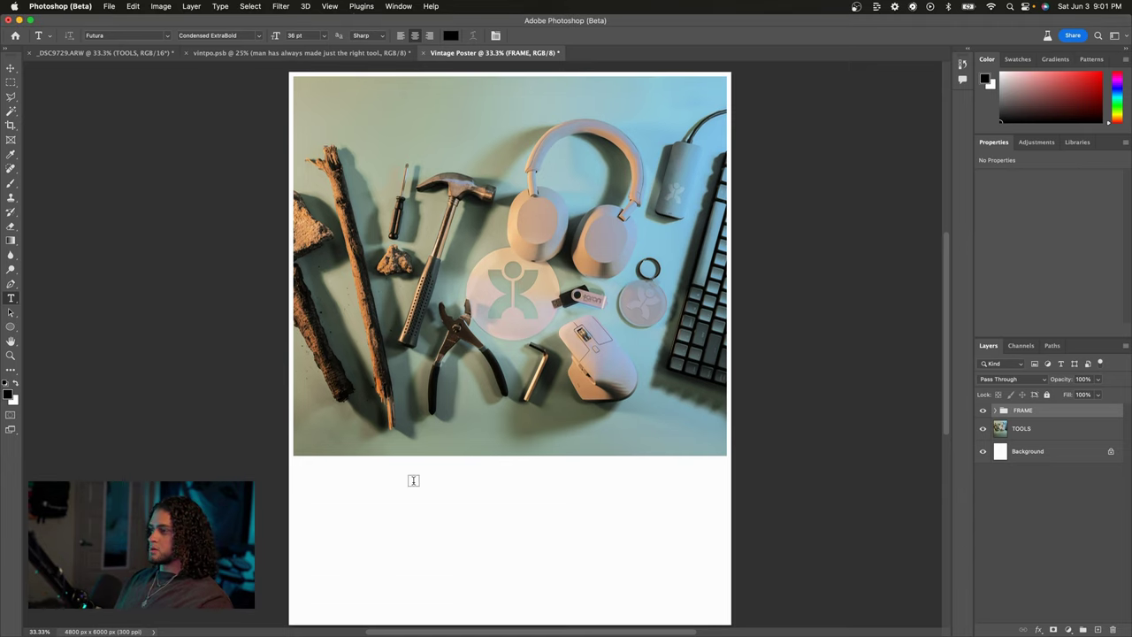
pyautogui.click(412, 478)
pyautogui.write('MAN HAS ALWAS MADE JUSTT HE')
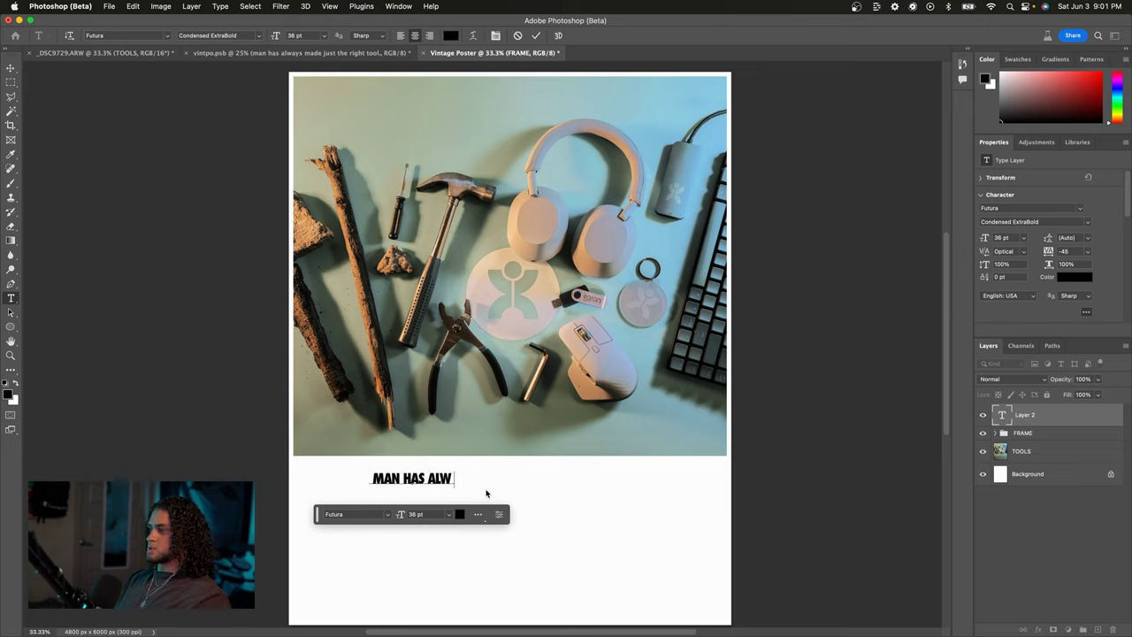
pyautogui.press('BackSpace')
pyautogui.press('BackSpace')
pyautogui.press('BackSpace')
pyautogui.press('BackSpace')
pyautogui.press('BackSpace')
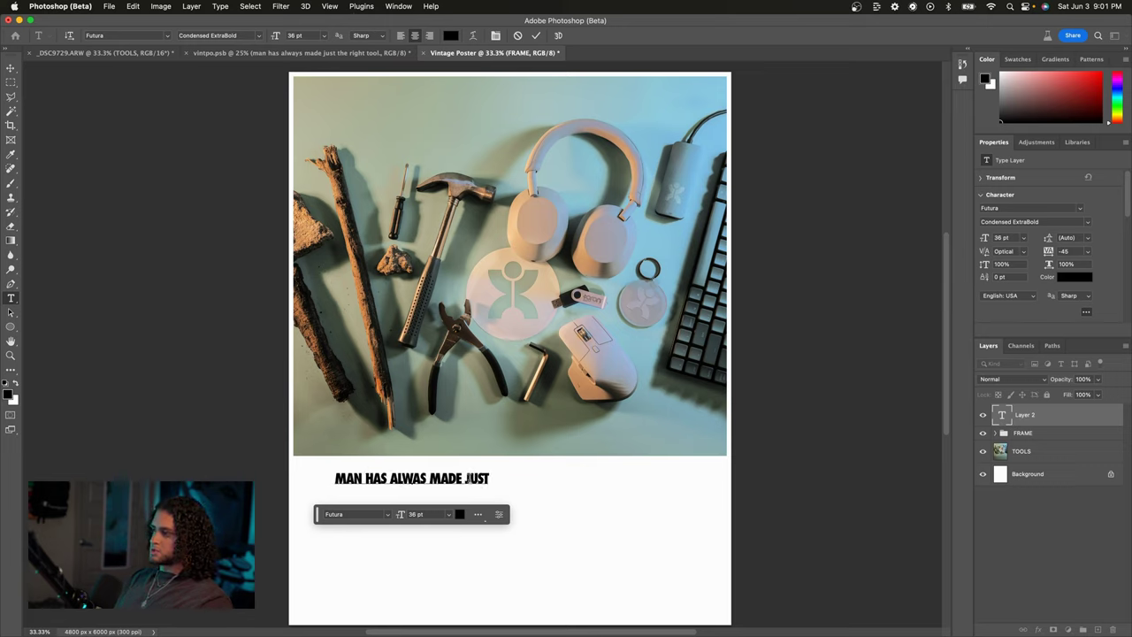
pyautogui.click(466, 479)
pyautogui.press('Return')
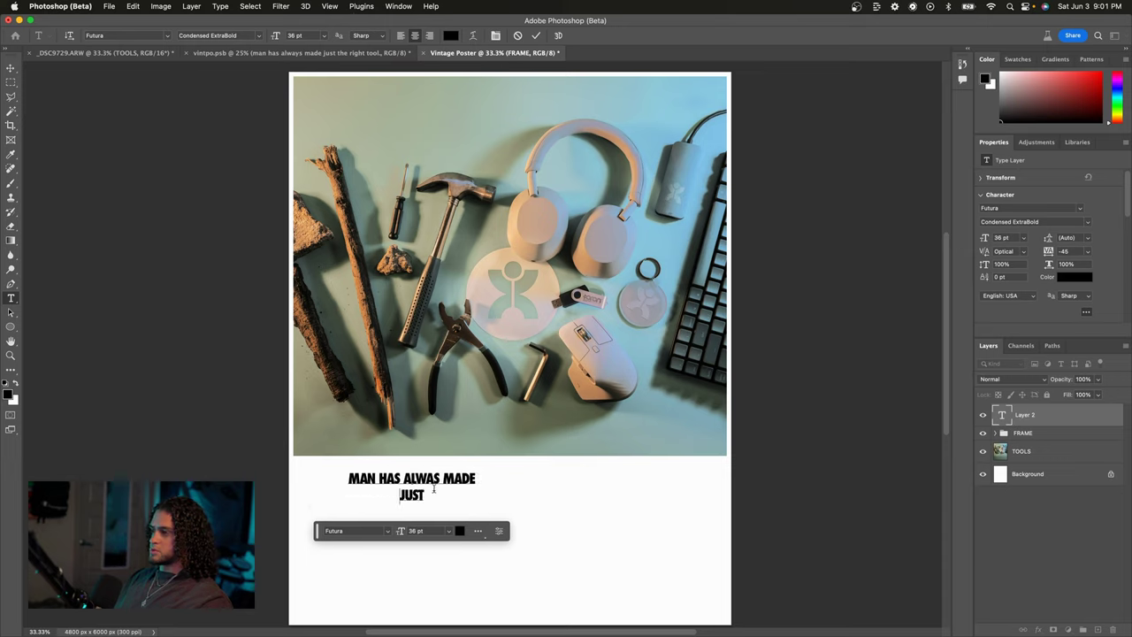
pyautogui.click(434, 489)
pyautogui.write('THE RIGHT TOOL.')
pyautogui.click(434, 482)
pyautogui.write('Y')
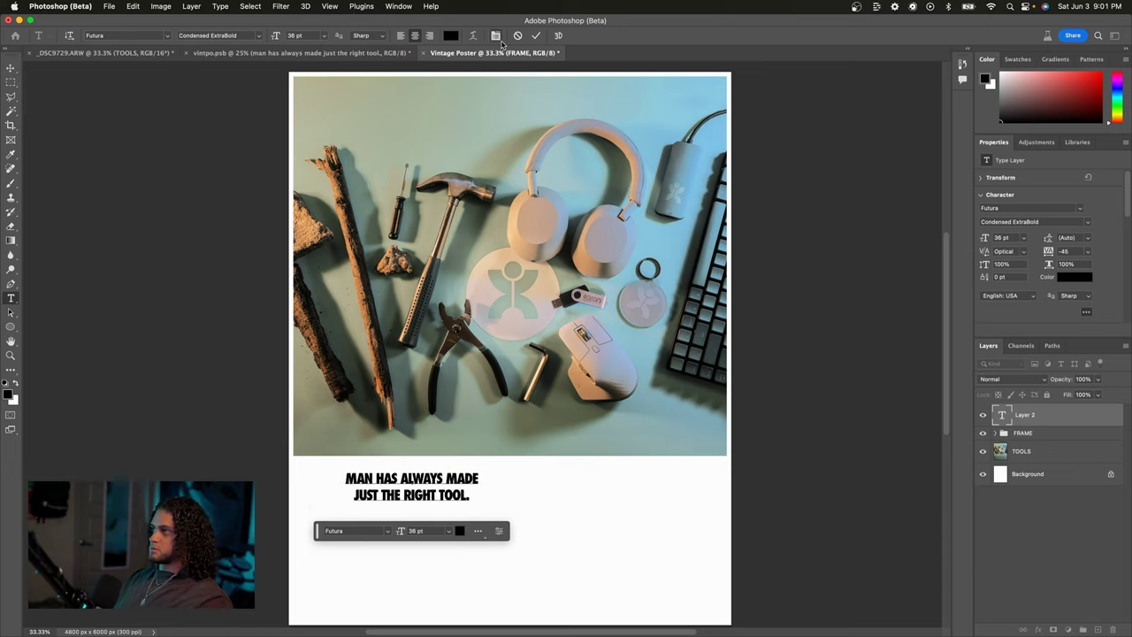
pyautogui.click(534, 36)
# - Scale the headline to about 117.55 pt so it spans the photo's width, and position it just beneath the photo
pyautogui.hotkey('ctrl', 't')
pyautogui.moveTo(474, 506); pyautogui.dragTo(669, 573)
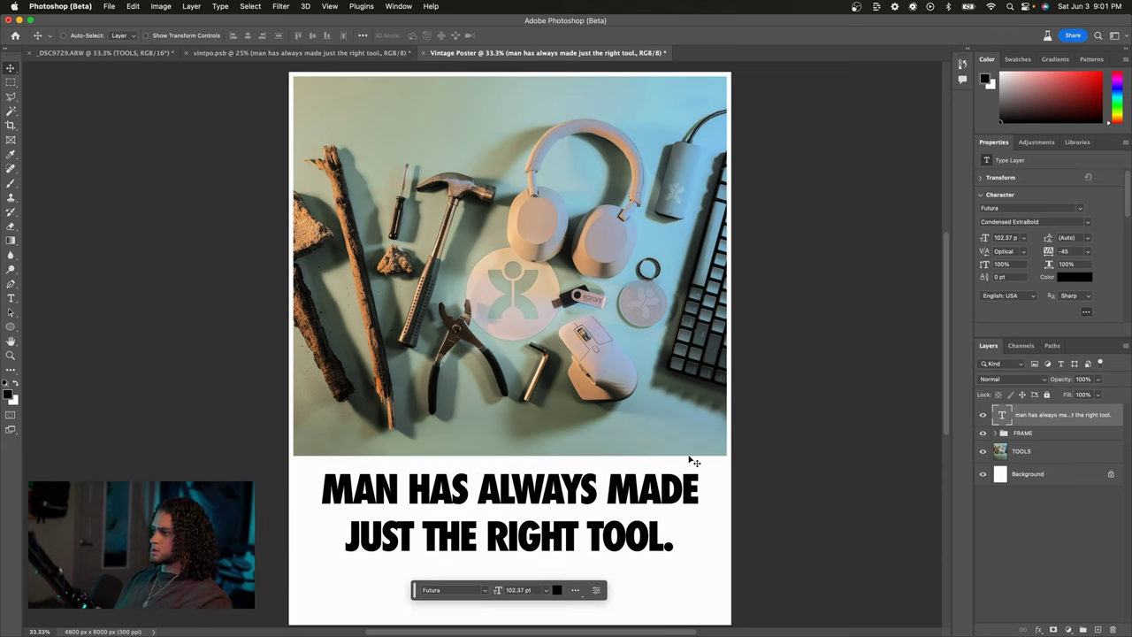
pyautogui.moveTo(624, 470); pyautogui.dragTo(594, 456)
pyautogui.press('super+t')
pyautogui.moveTo(670, 454); pyautogui.dragTo(731, 435)
pyautogui.moveTo(628, 435); pyautogui.dragTo(616, 470)
pyautogui.press('Return')
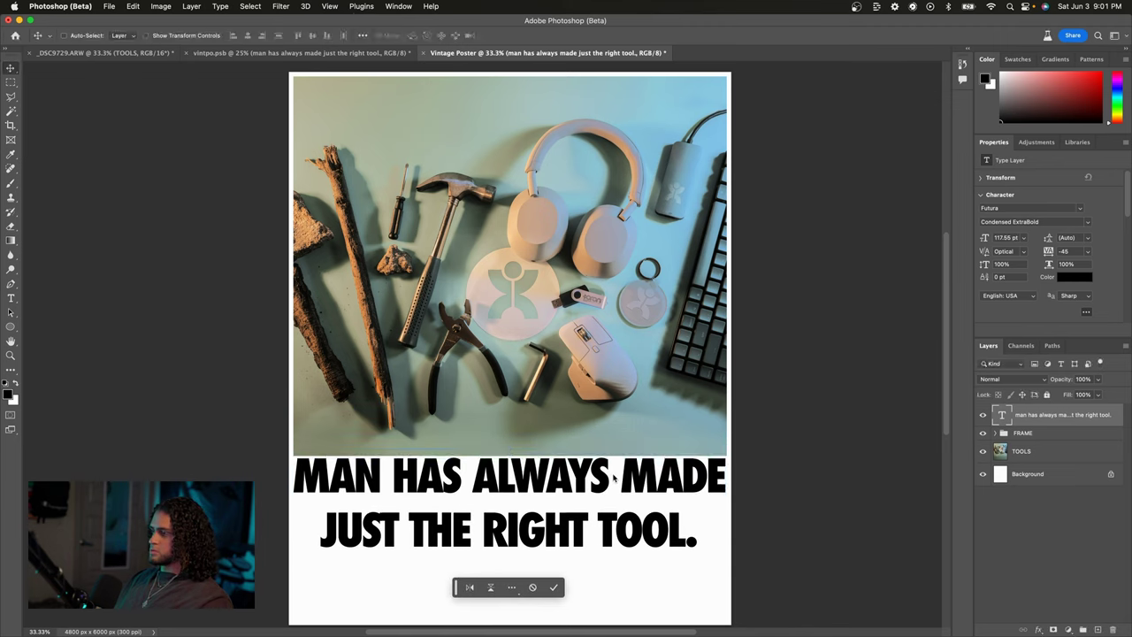
pyautogui.hotkey('shift', 'Down')
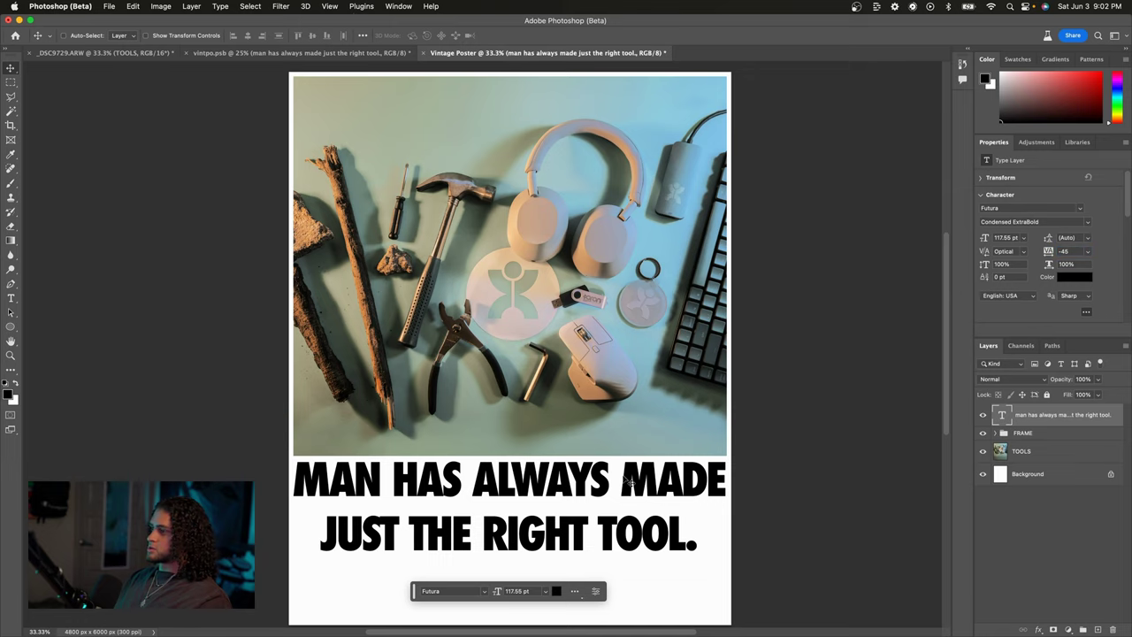
# - Tighten the headline's leading to 101 pt
pyautogui.scroll(-1, 630, 482)
pyautogui.scroll(1, 605, 442)
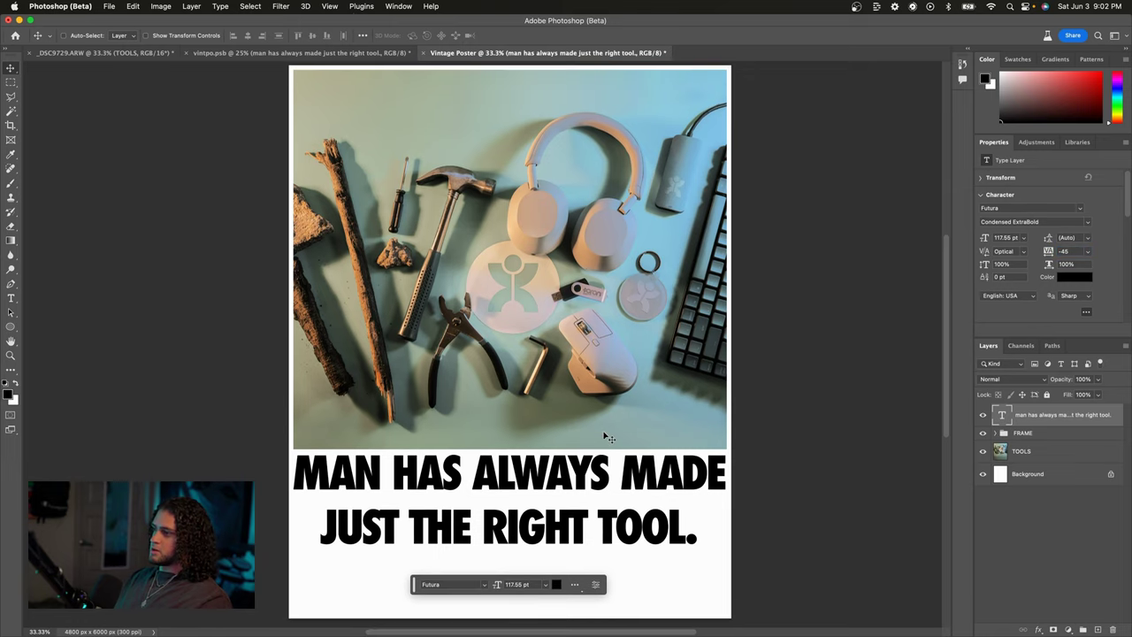
pyautogui.scroll(1, 607, 437)
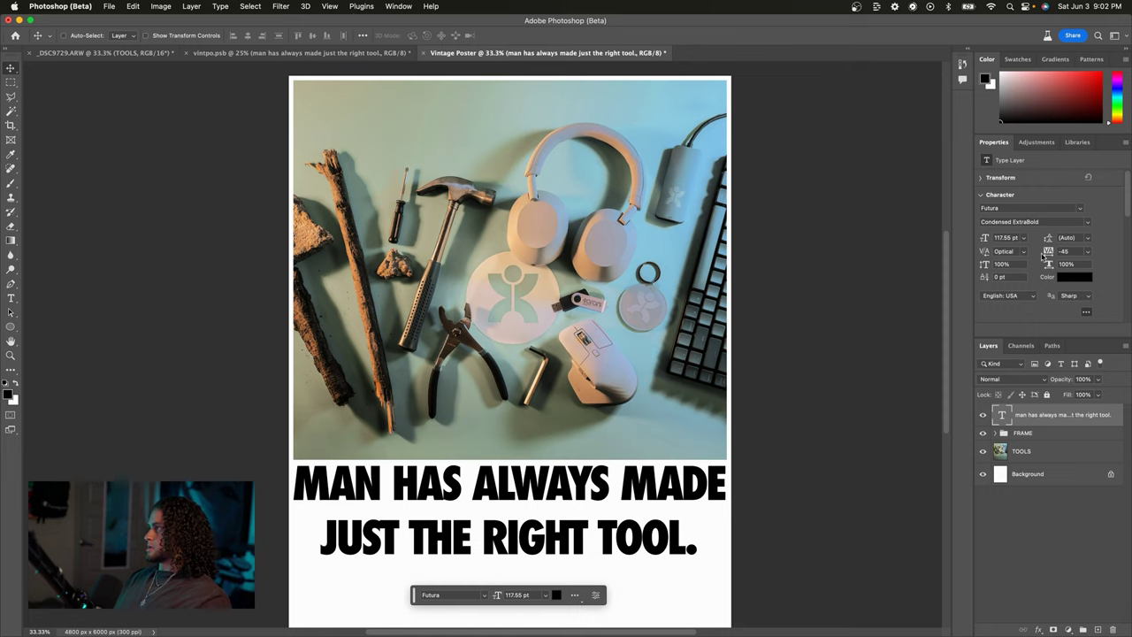
pyautogui.moveTo(1049, 239); pyautogui.dragTo(1035, 241)
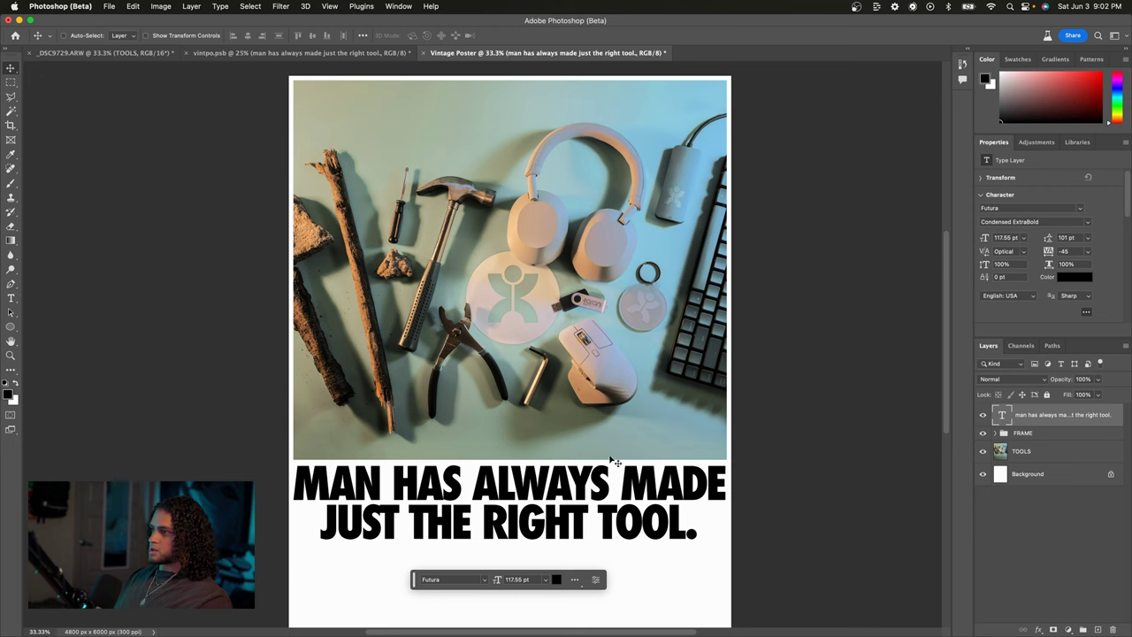
# - Nudge the headline slightly upward to narrow the white gap between it and the photo's lower edge
pyautogui.scroll(3, 602, 456)
pyautogui.scroll(2, 607, 463)
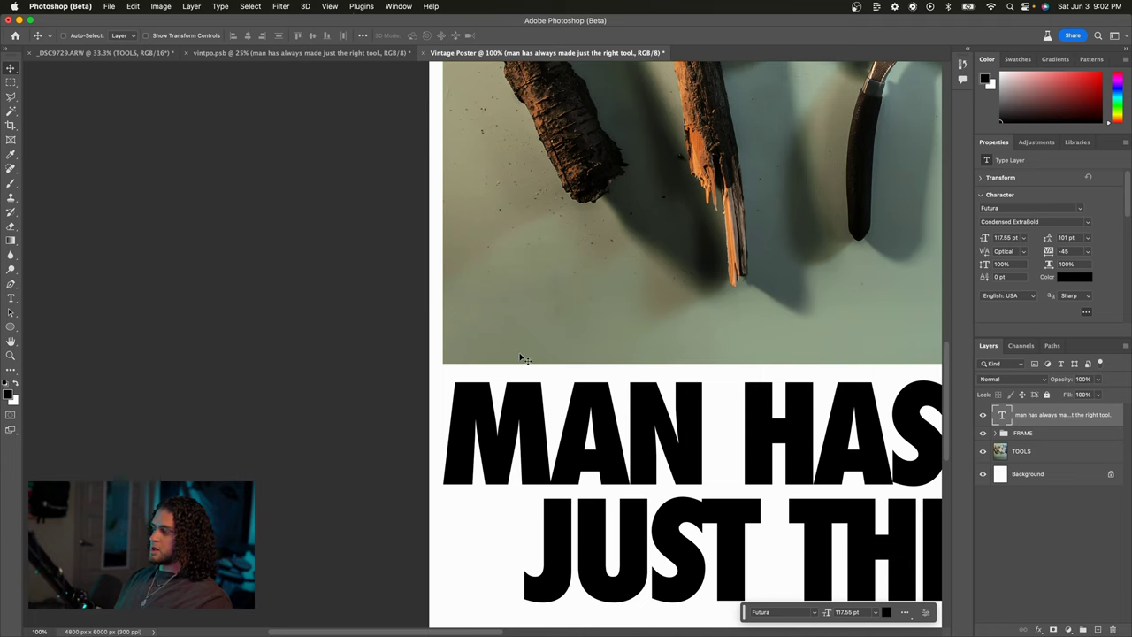
pyautogui.hscroll(5, 523, 358)
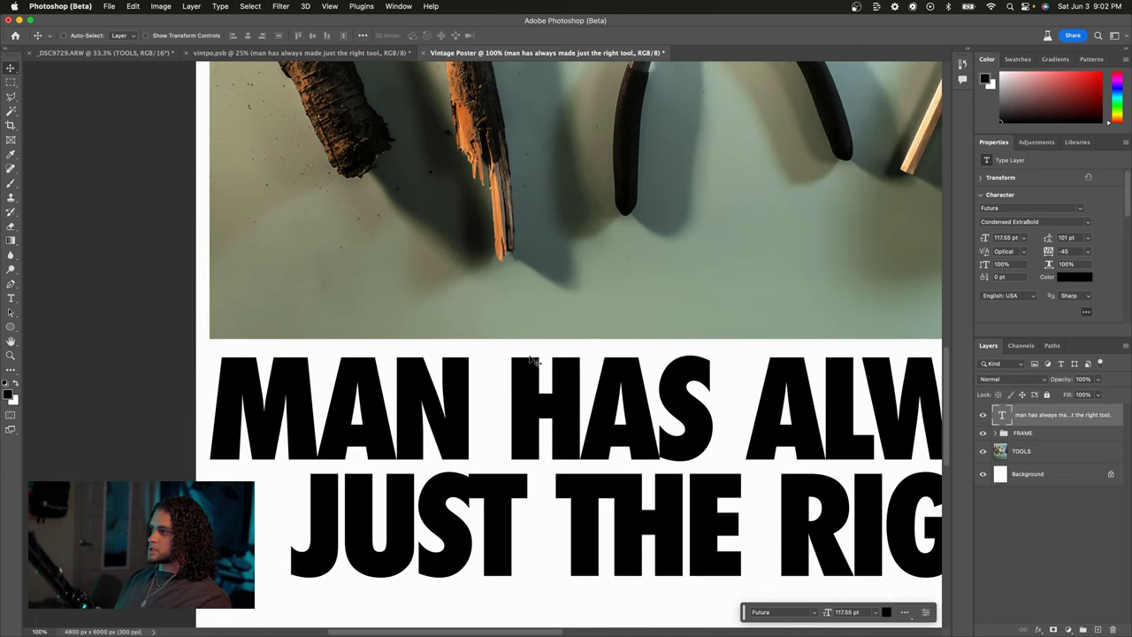
pyautogui.press('Up')
pyautogui.press('Up')
pyautogui.press('Up')
pyautogui.press('Up')
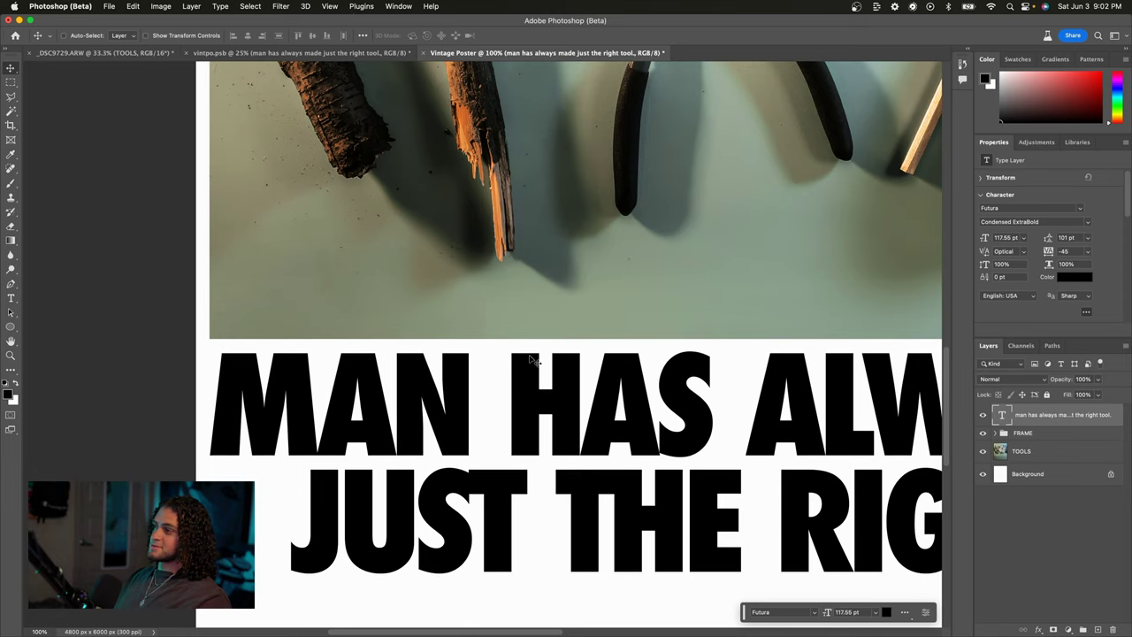
pyautogui.hscroll(-5, 531, 358)
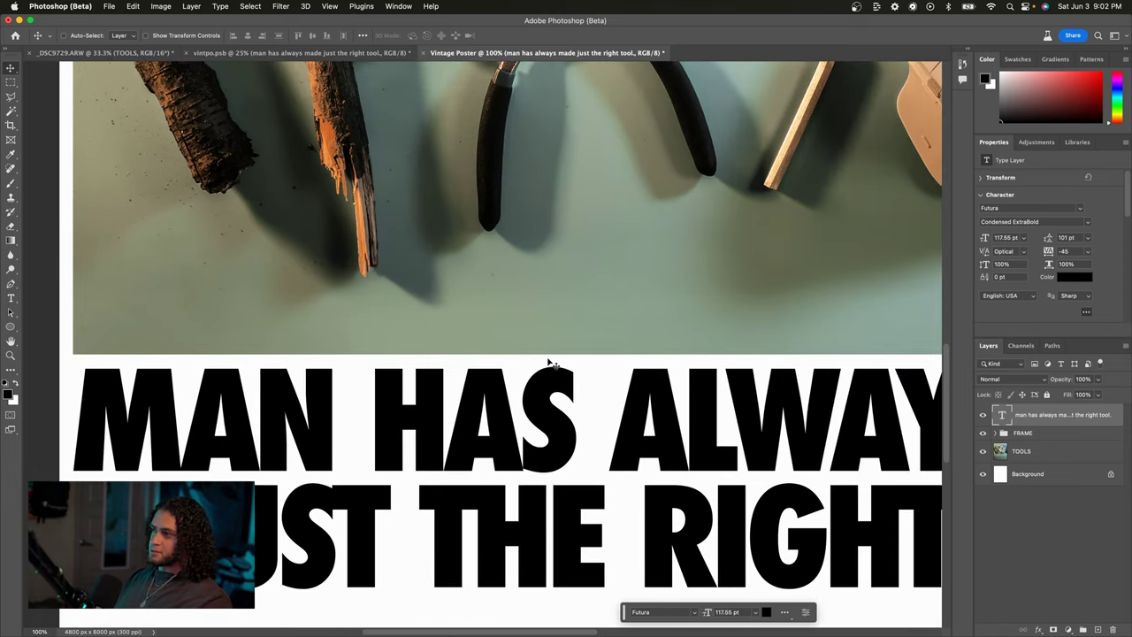
pyautogui.press('super+minus')
pyautogui.press('super+minus')
pyautogui.press('super+minus')
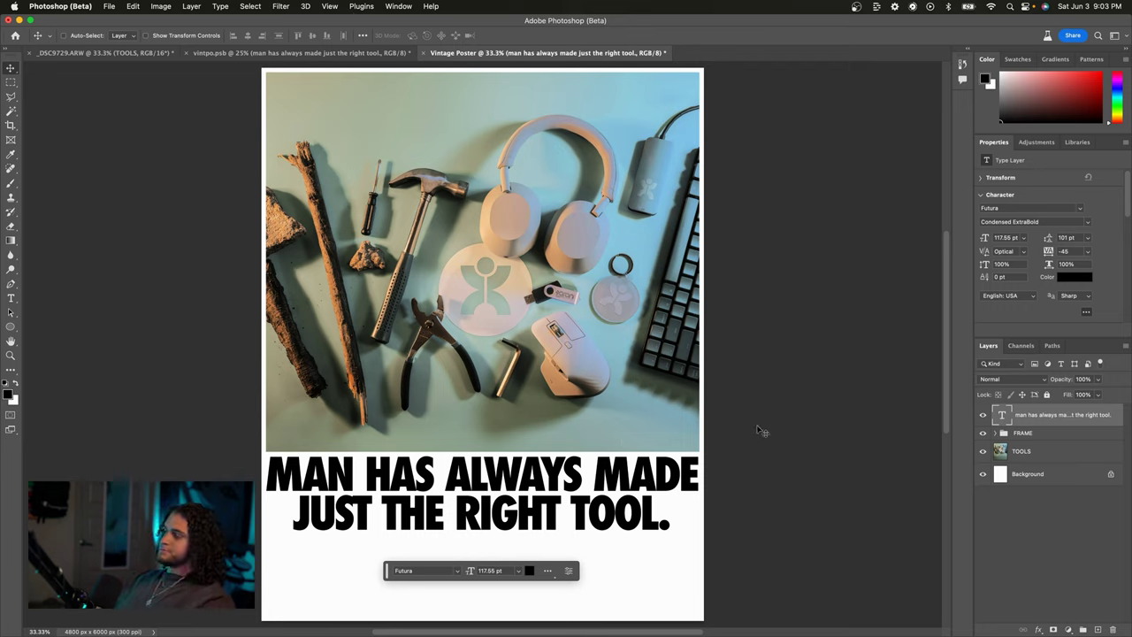
# - Add a paragraph text box in the white space below the headline, nearly as wide as the photo, keeping its Lorem ipsum placeholder text
pyautogui.scroll(-2, 756, 430)
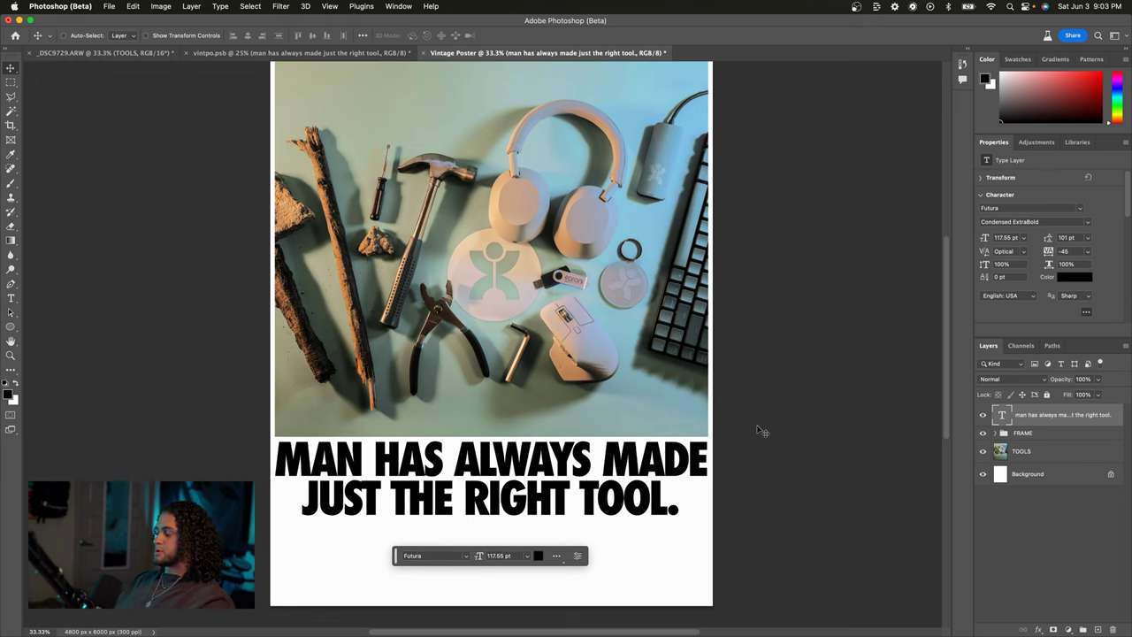
pyautogui.scroll(-2, 756, 431)
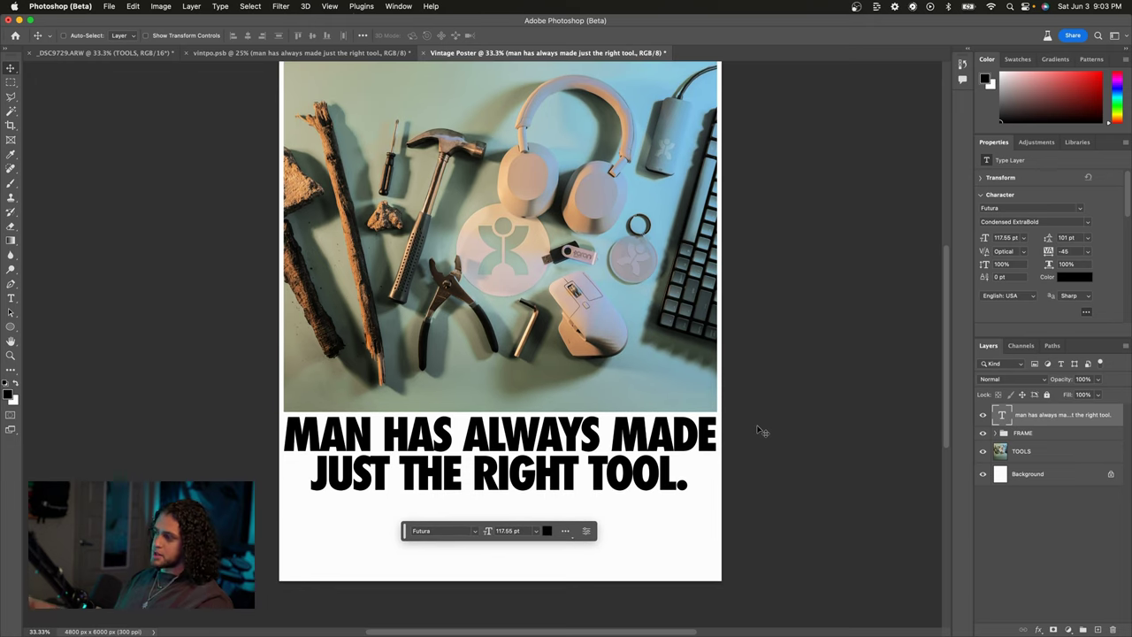
pyautogui.press('t')
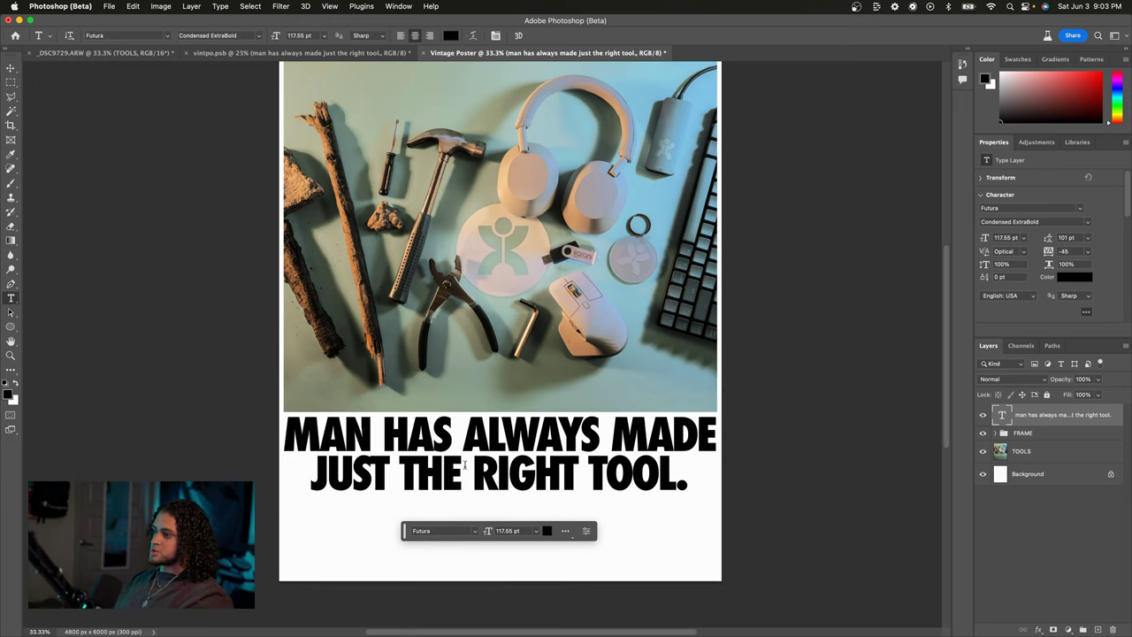
pyautogui.moveTo(288, 498); pyautogui.dragTo(706, 566)
pyautogui.press('Escape')
pyautogui.press('v')
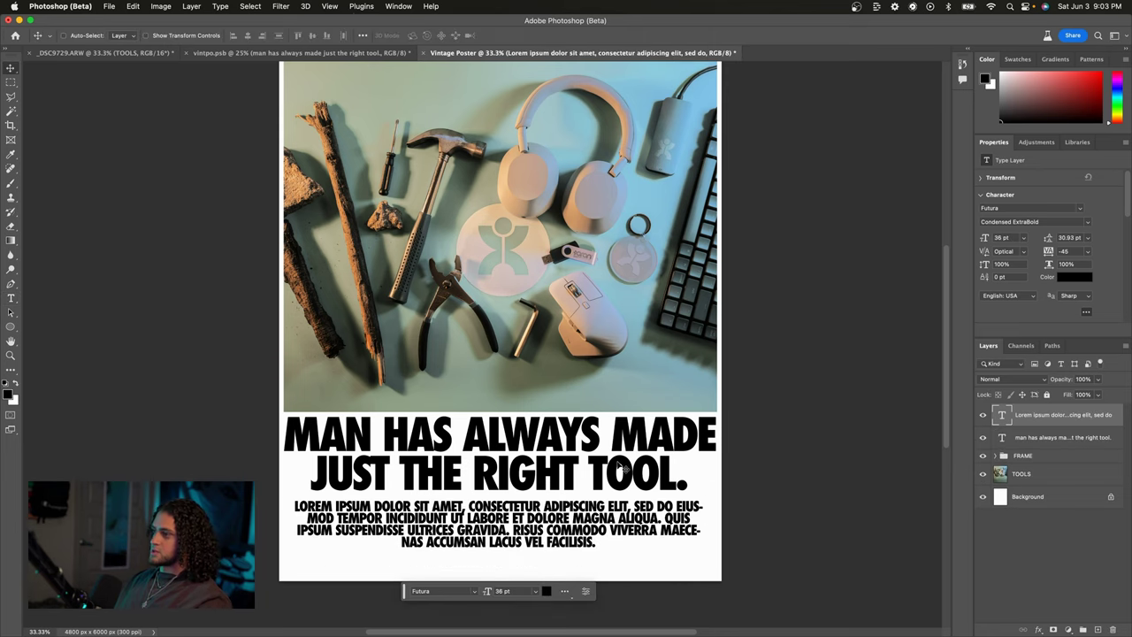
# - Change the Lorem ipsum paragraph's font to Libre Baskerville Regular
pyautogui.click(1030, 207)
pyautogui.write('basker')
pyautogui.press('Return')
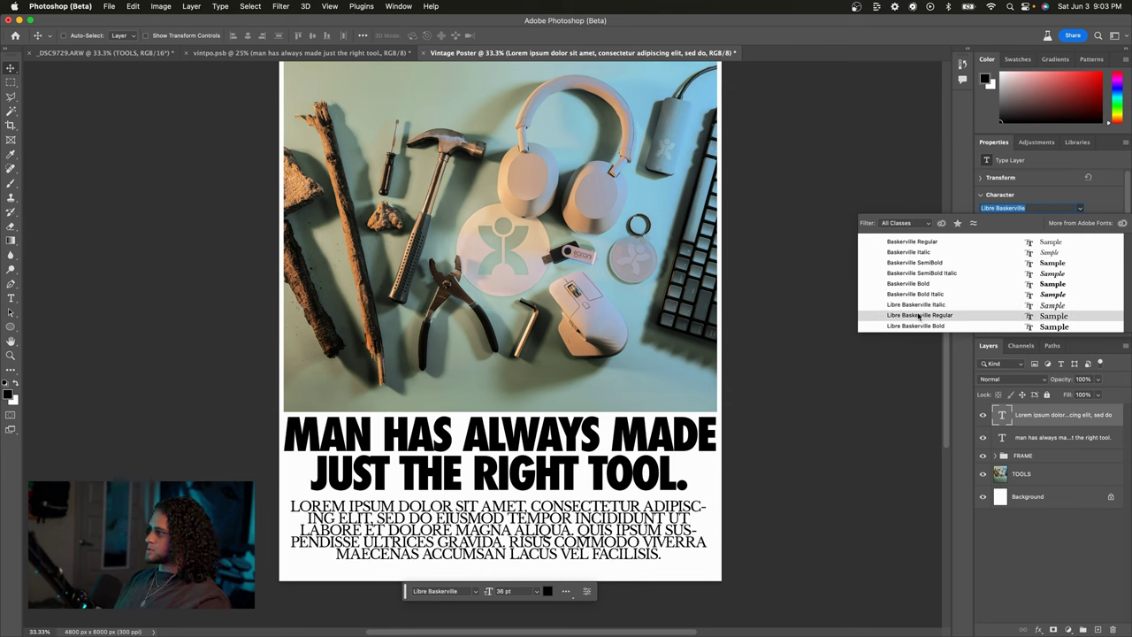
pyautogui.click(920, 317)
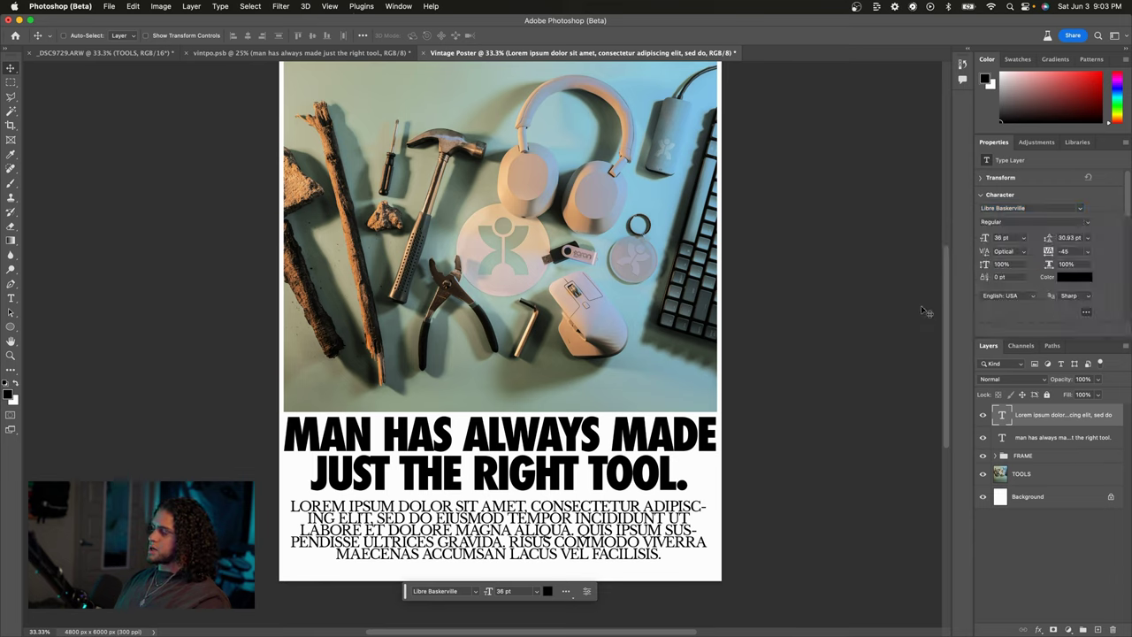
# - Reduce the Lorem ipsum paragraph's font size to 20 pt and turn off All Caps
pyautogui.moveTo(987, 239); pyautogui.dragTo(983, 238)
pyautogui.scroll(-2, 1115, 235)
pyautogui.scroll(-2, 1037, 278)
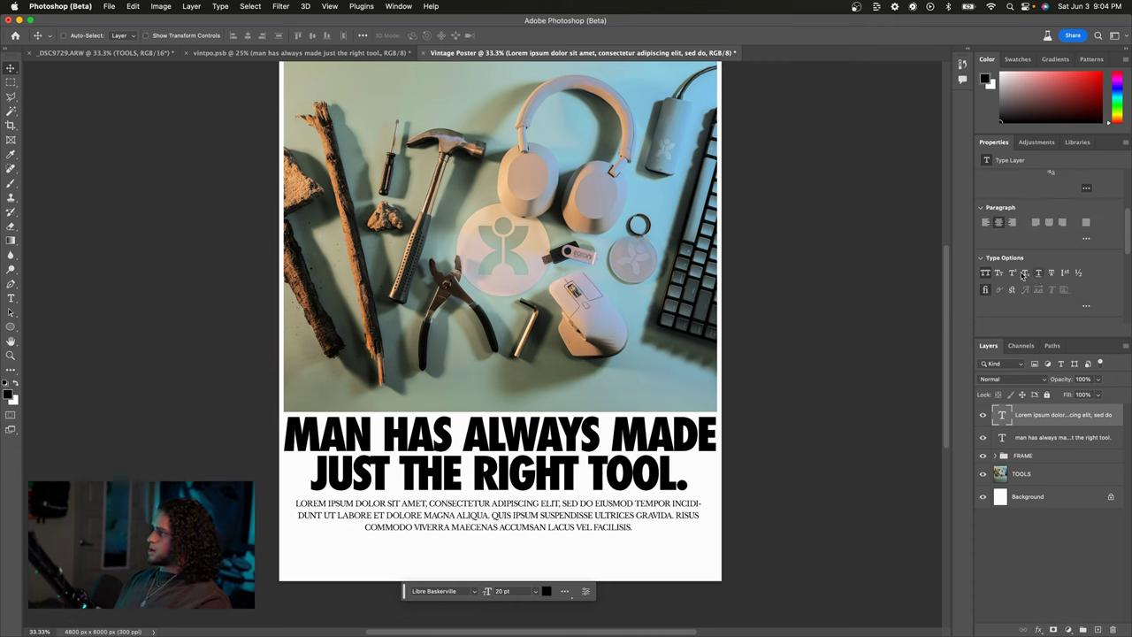
pyautogui.click(987, 273)
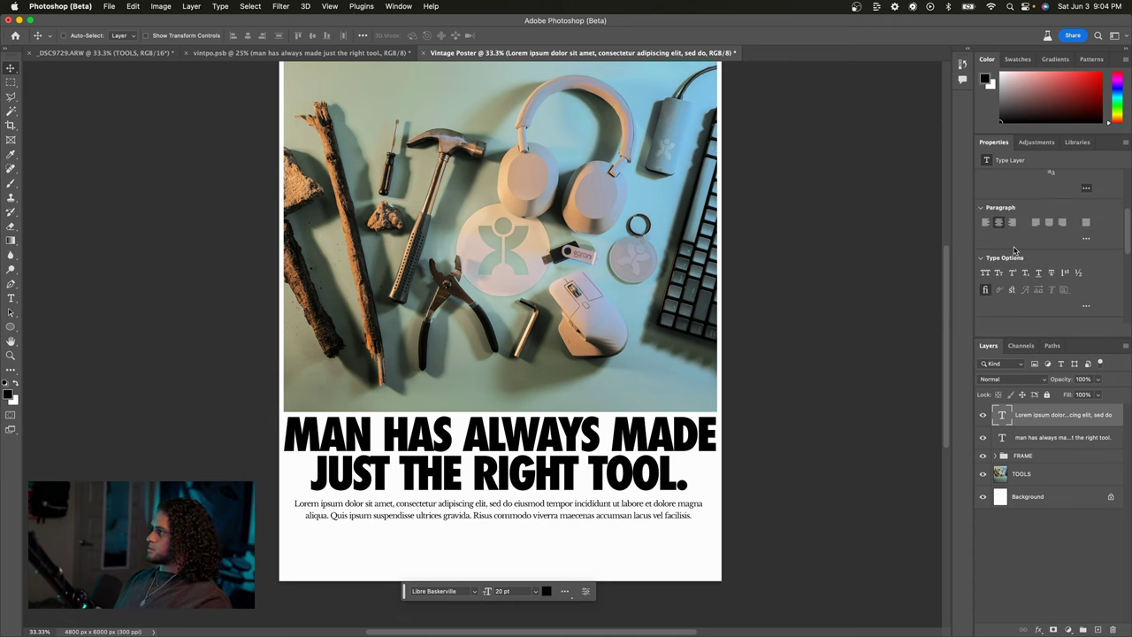
pyautogui.scroll(3, 1024, 247)
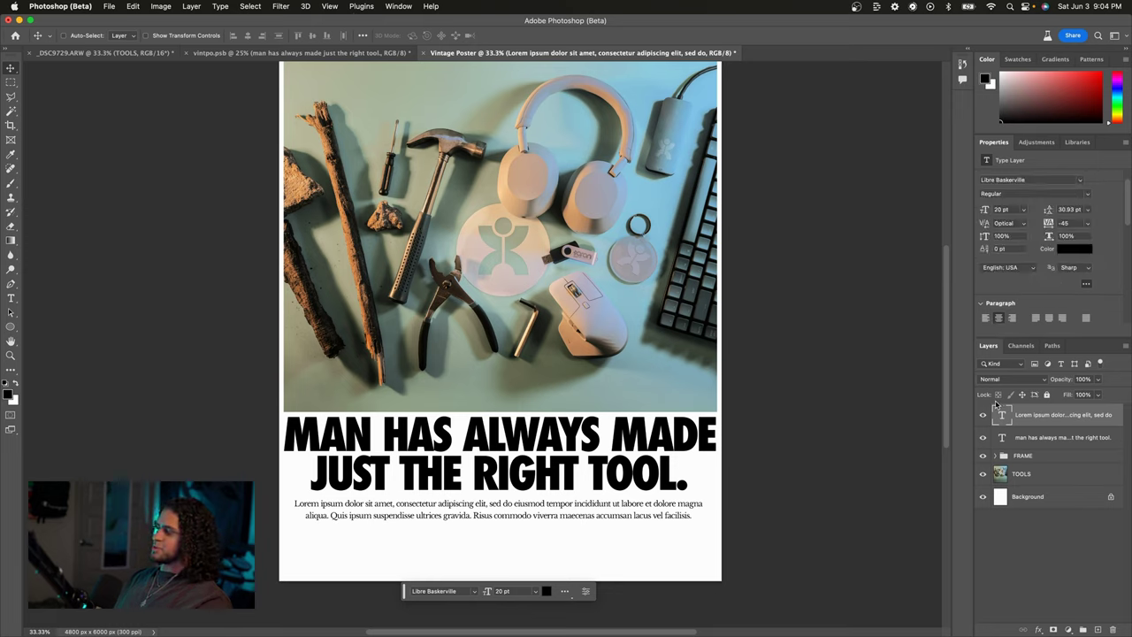
pyautogui.click(982, 414)
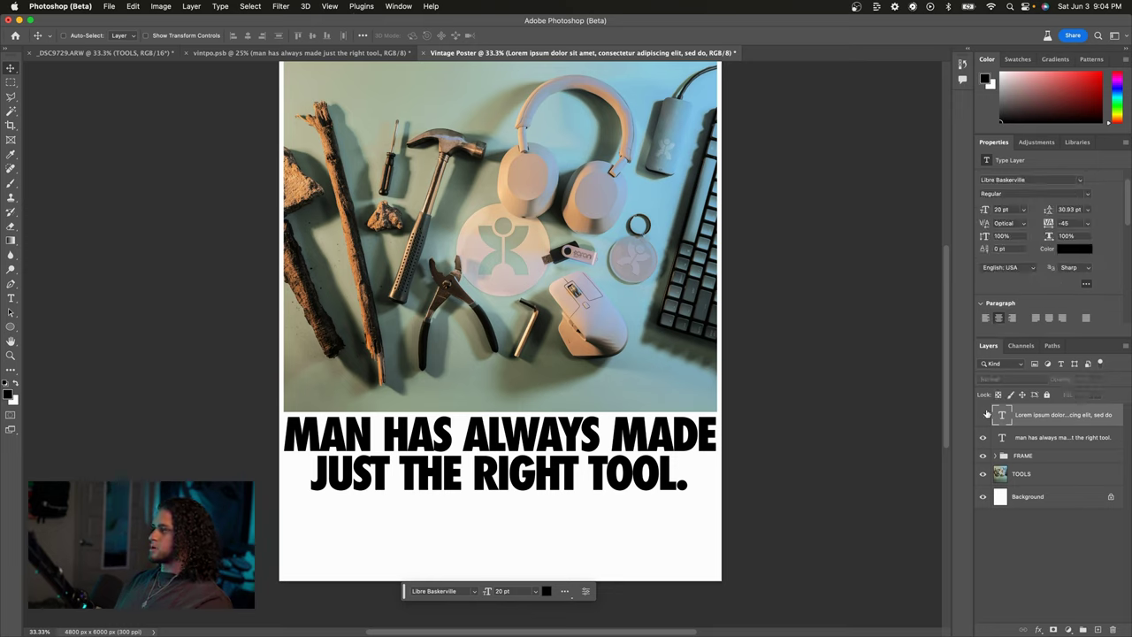
pyautogui.press('t')
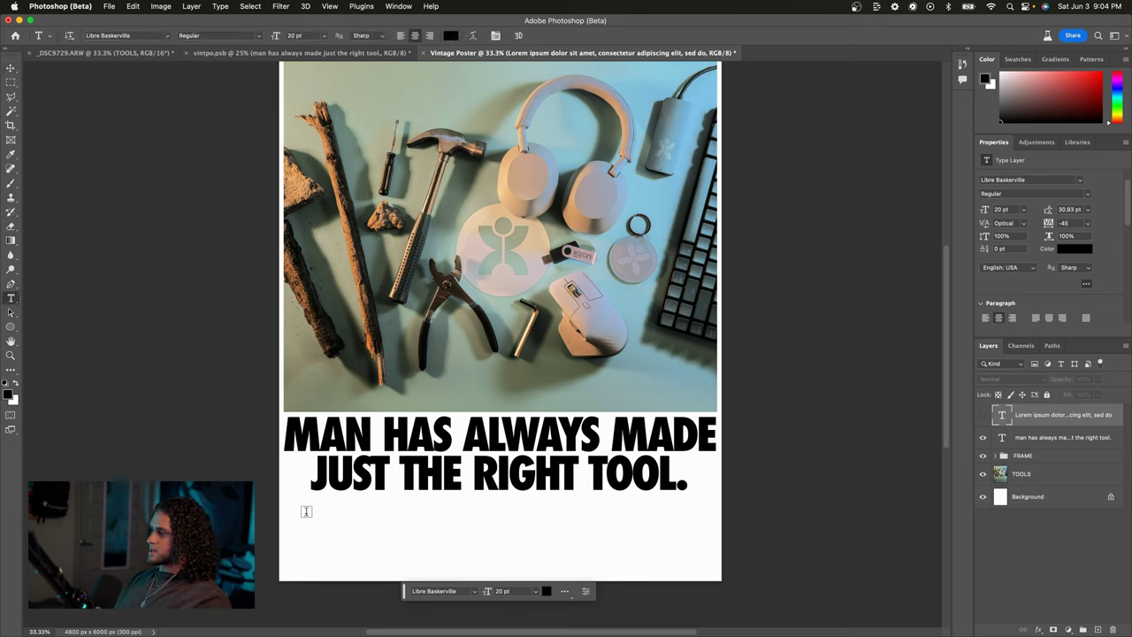
pyautogui.moveTo(283, 497); pyautogui.dragTo(717, 560)
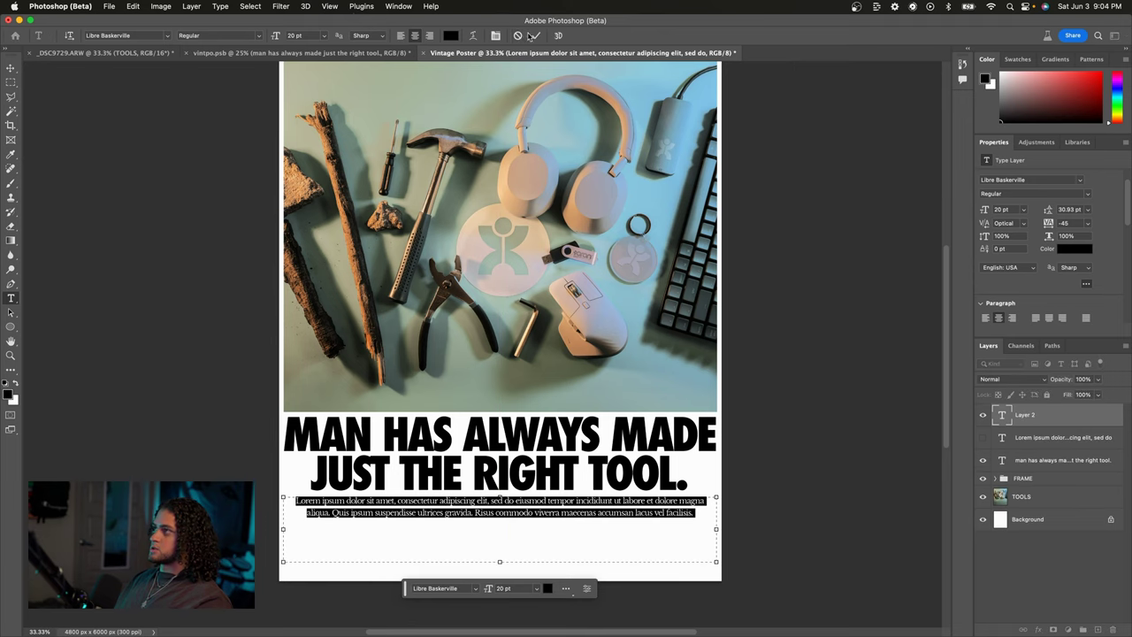
pyautogui.click(533, 35)
pyautogui.press('v')
# - Try full justification on the Lorem ipsum paragraph, and switch it to justified with the last line centred
pyautogui.click(1048, 317)
pyautogui.click(1086, 317)
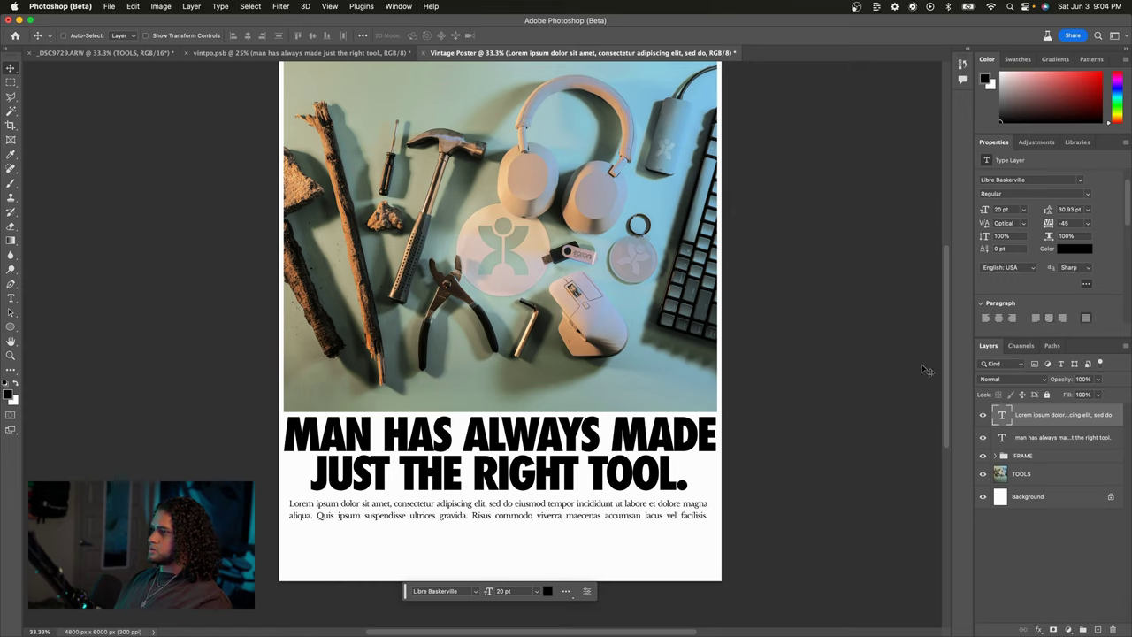
pyautogui.click(1048, 319)
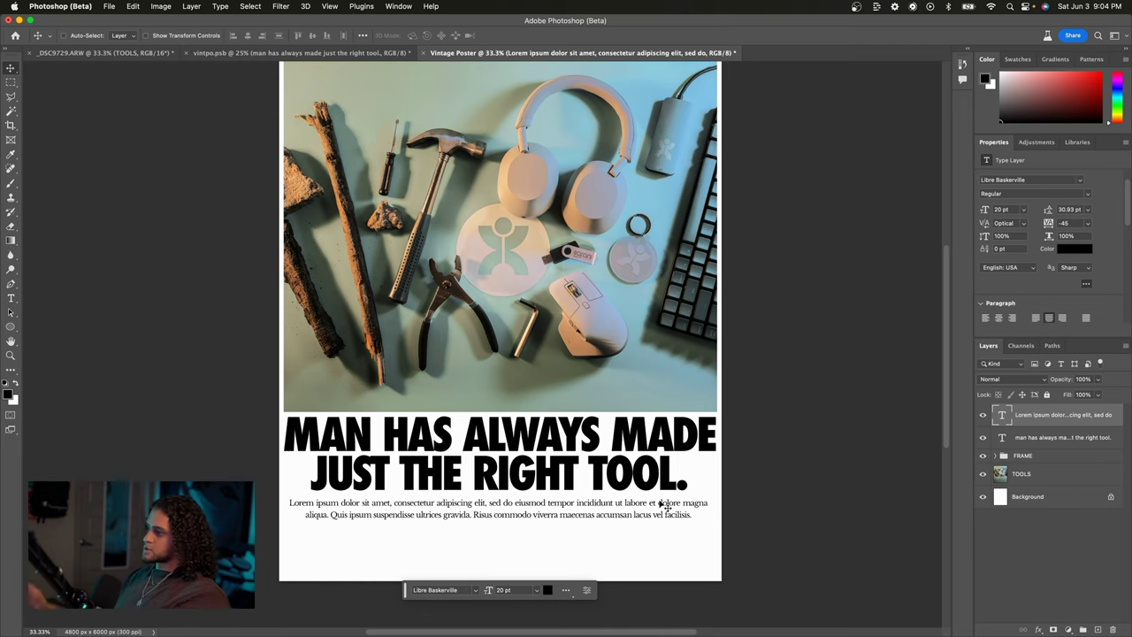
# - Set the Lorem ipsum paragraph's alignment to centred text
pyautogui.scroll(2, 665, 504)
pyautogui.scroll(1, 665, 504)
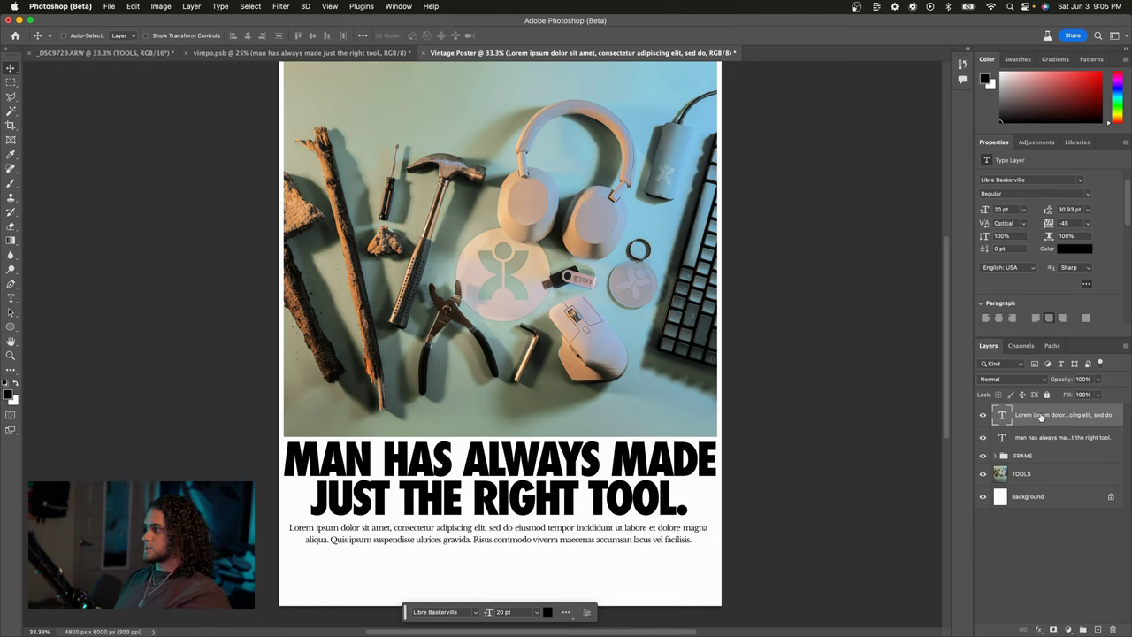
pyautogui.doubleClick(1001, 415)
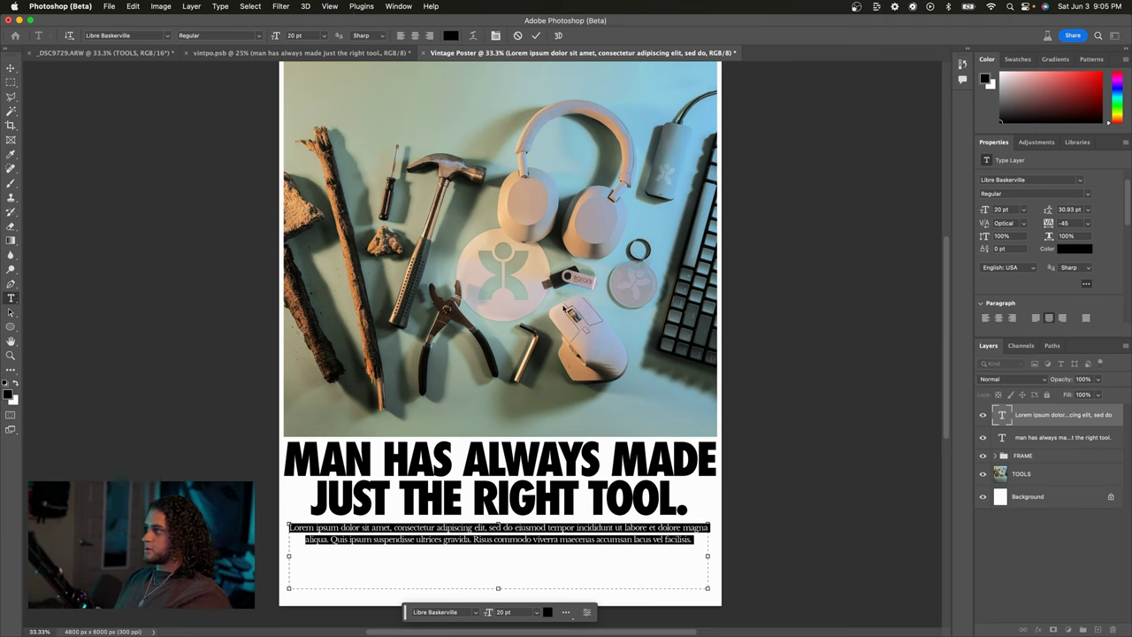
pyautogui.press('super+Return')
pyautogui.scroll(-1, 1041, 292)
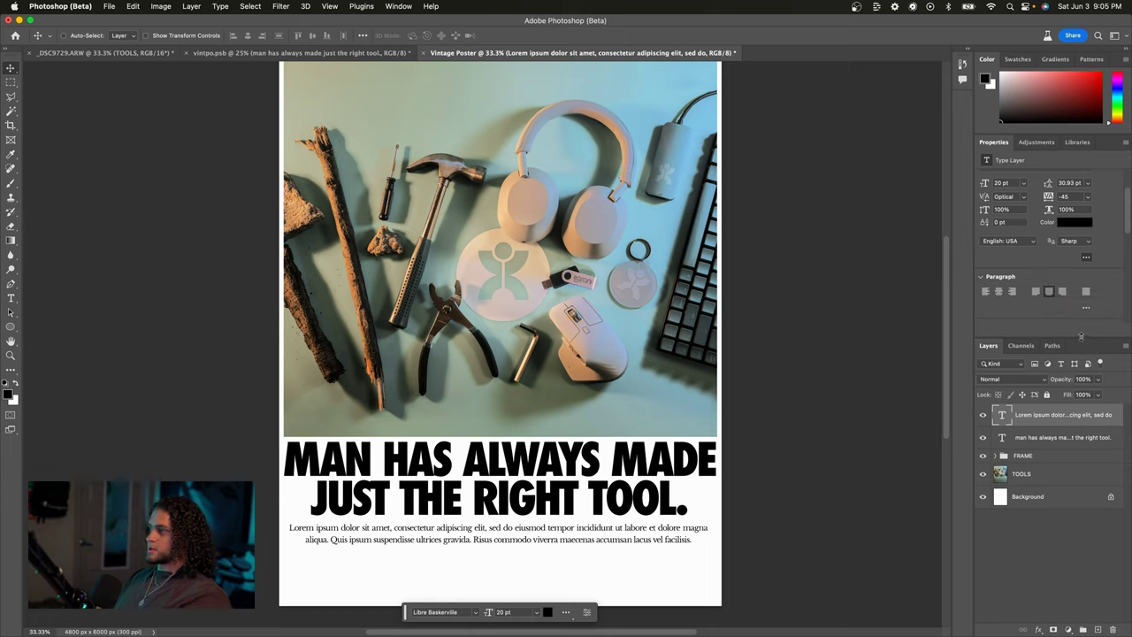
pyautogui.click(999, 292)
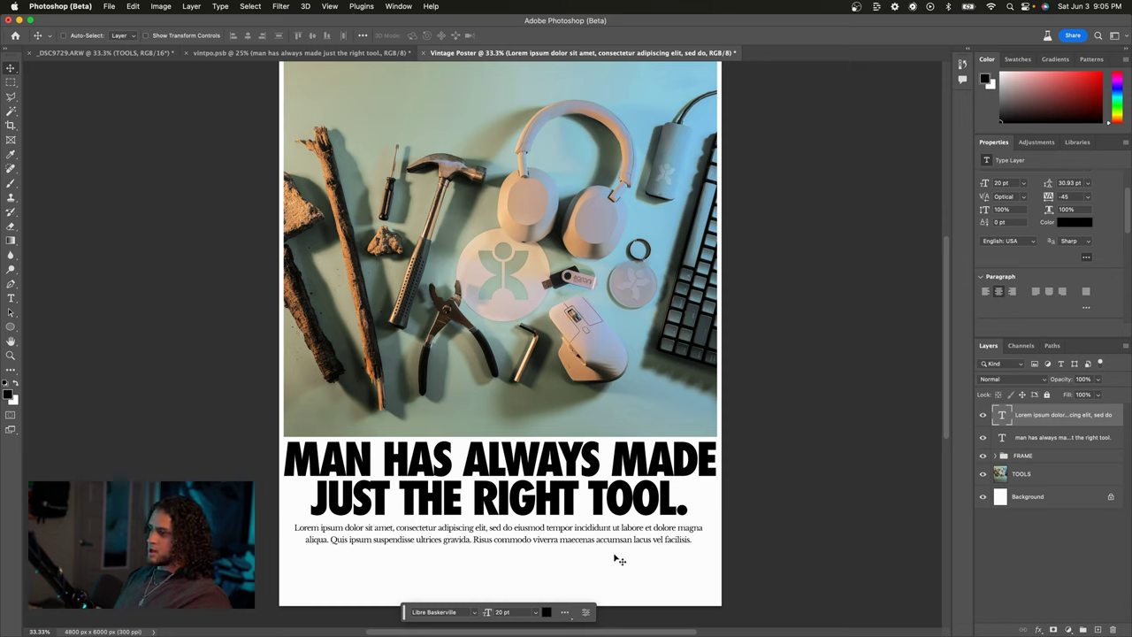
# - Justify the full-width Lorem ipsum paragraph with its last line centred
pyautogui.click(1049, 291)
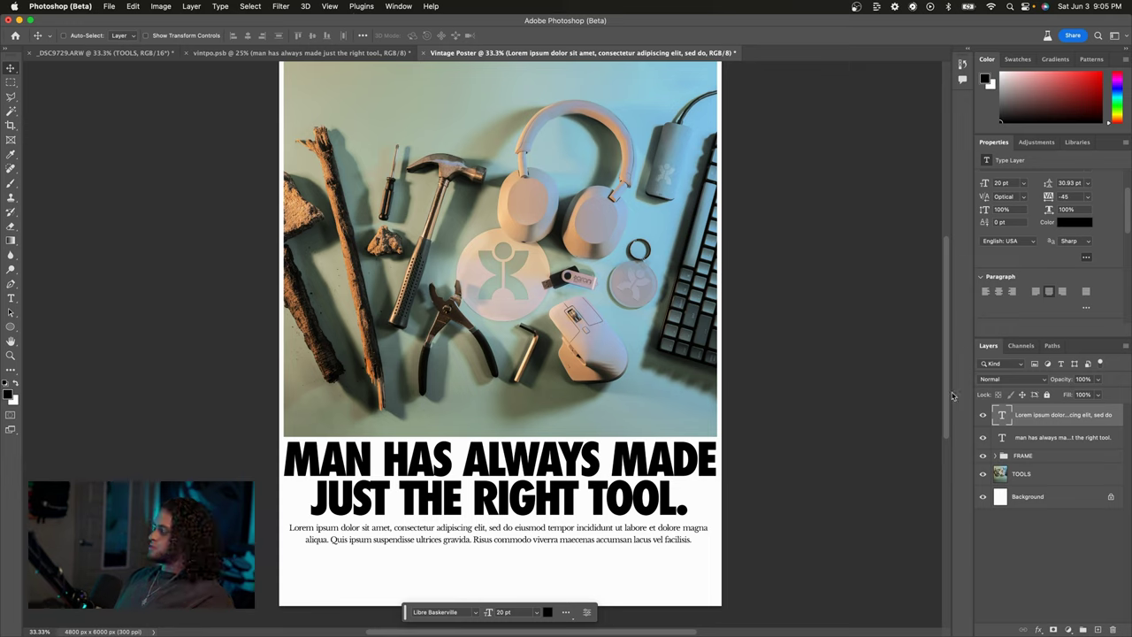
pyautogui.scroll(1, 849, 379)
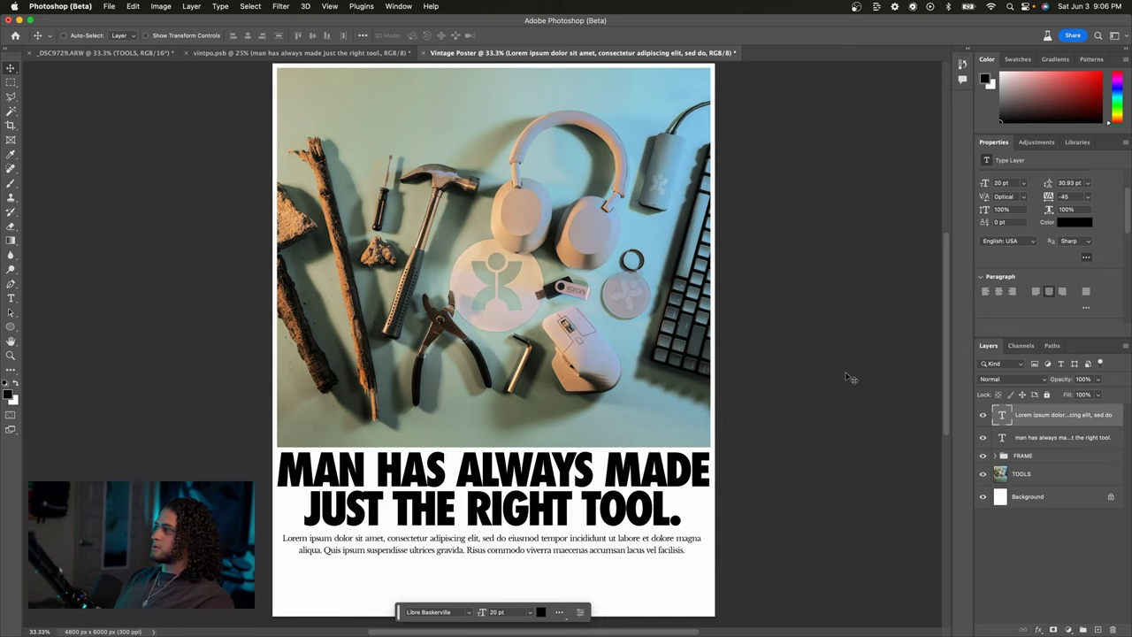
pyautogui.scroll(-1, 870, 337)
pyautogui.scroll(2, 871, 337)
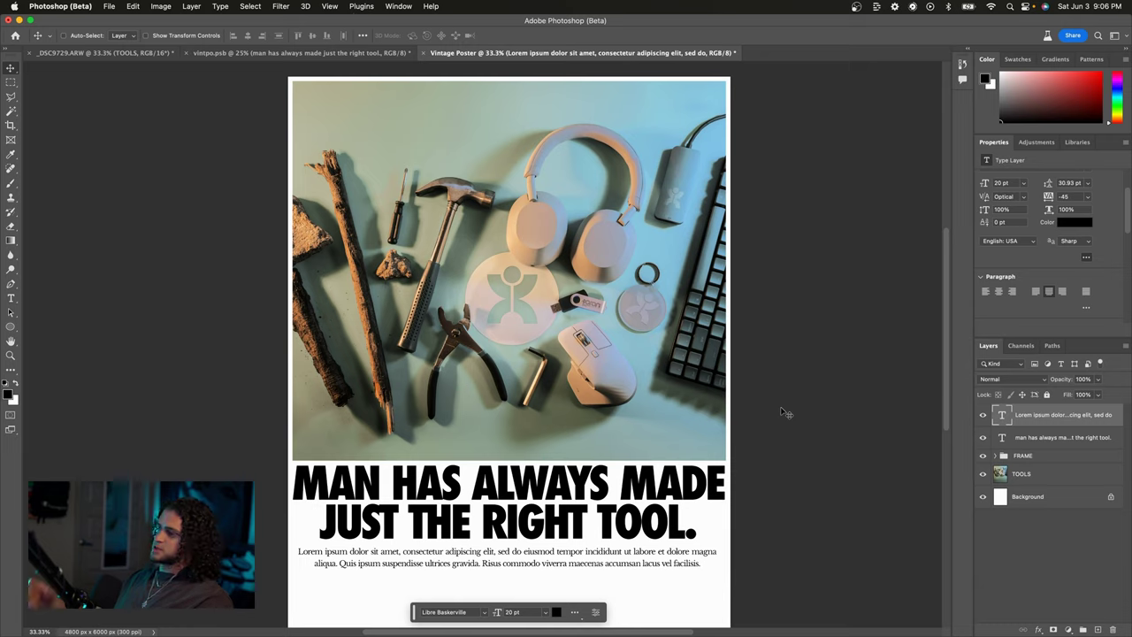
# - Try 32 pt leading on the full-width Lorem ipsum paragraph, and reduce it to 30 pt
pyautogui.moveTo(1050, 183); pyautogui.dragTo(1068, 181)
pyautogui.write('32')
pyautogui.press('Return')
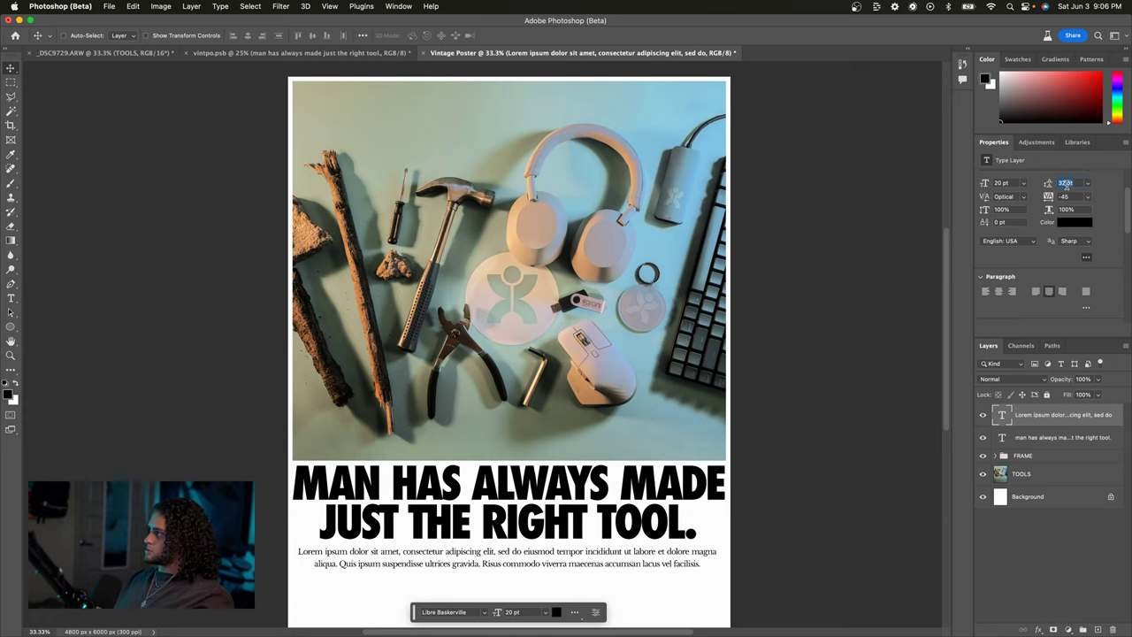
pyautogui.write('30')
pyautogui.press('Return')
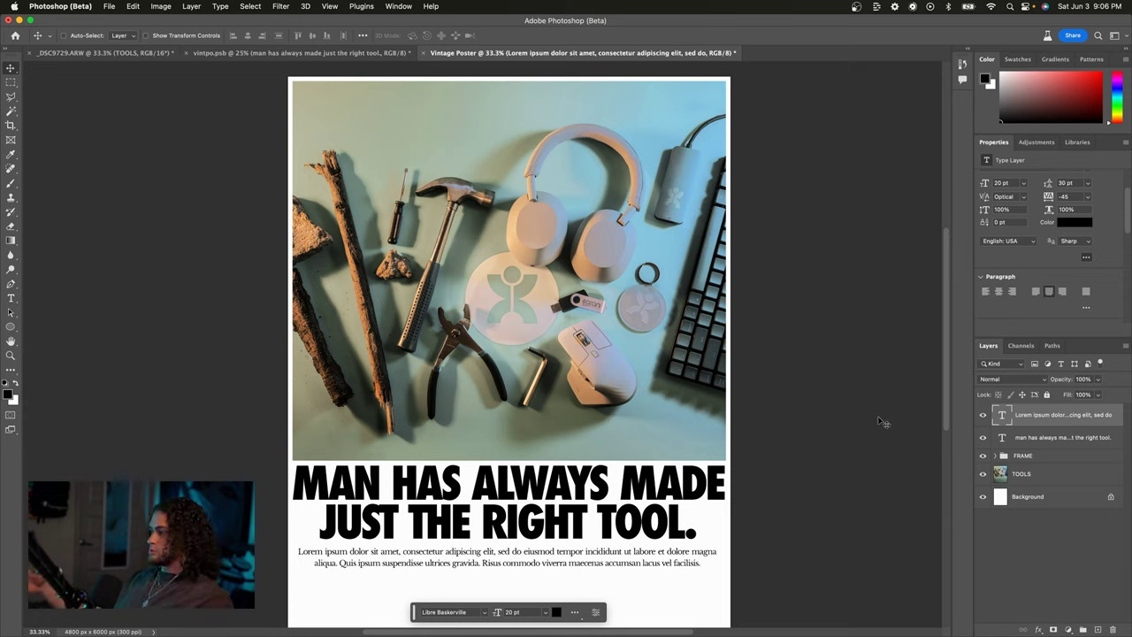
# - Delete the full-width Lorem ipsum paragraph below the headline
pyautogui.scroll(-1, 881, 422)
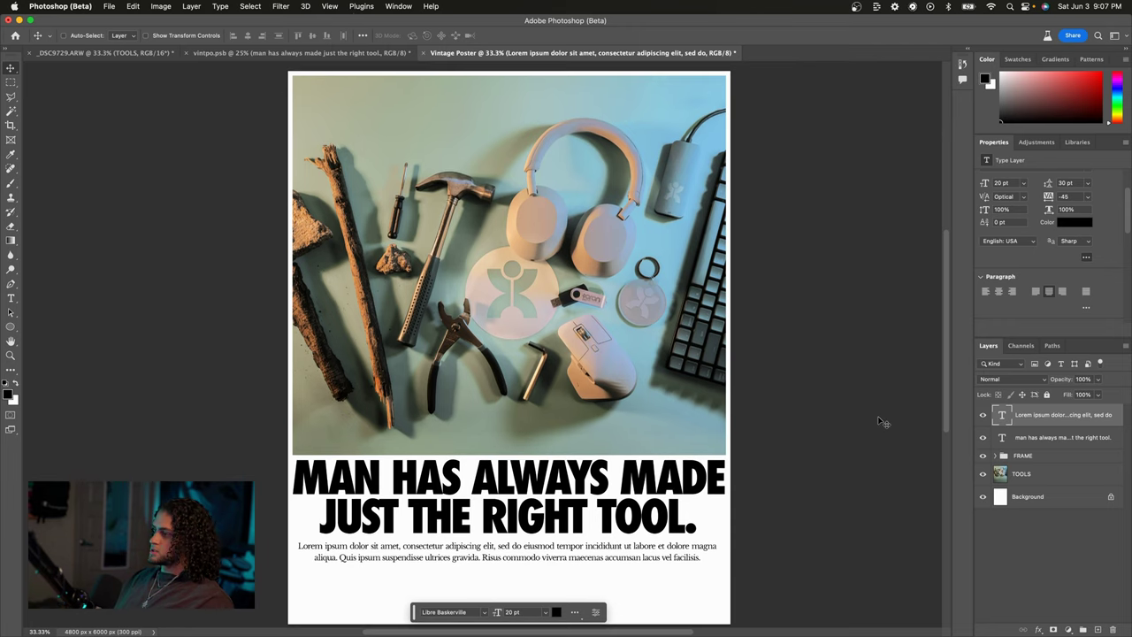
pyautogui.press('Delete')
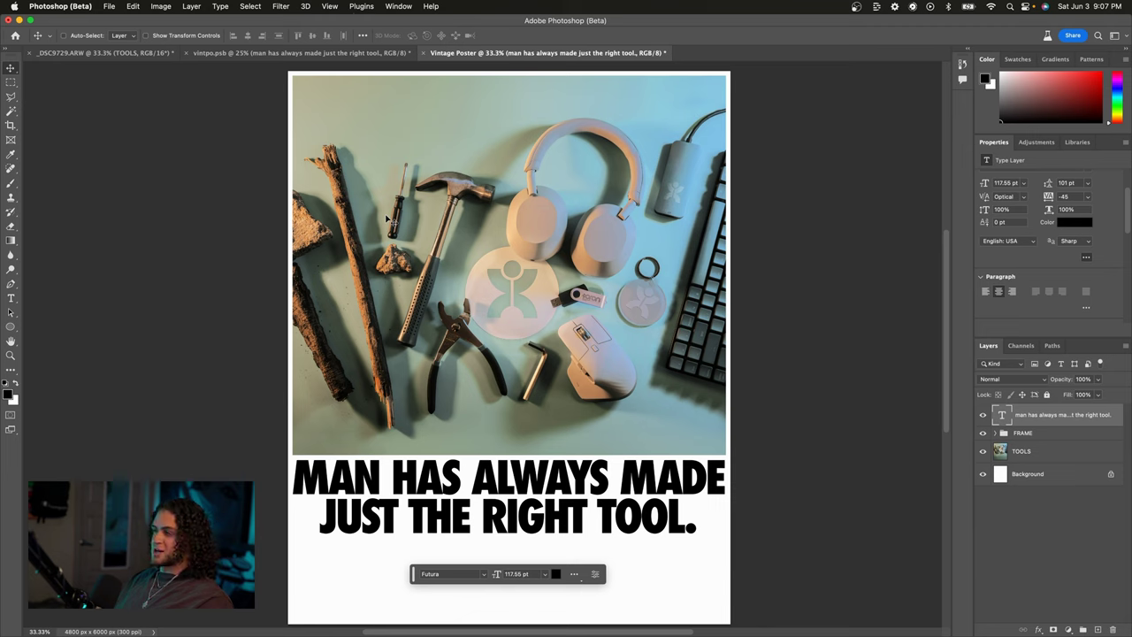
# - Add two vertical guides at 33% and 66% of the canvas width to divide the poster into three columns
pyautogui.click(329, 6)
pyautogui.moveTo(376, 290)
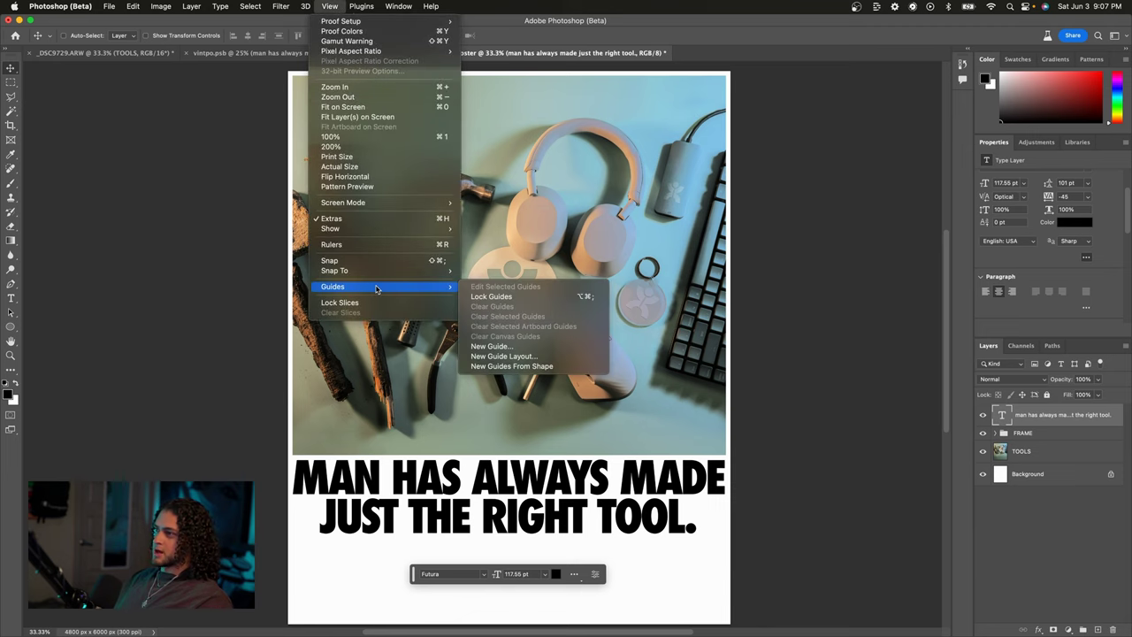
pyautogui.click(492, 346)
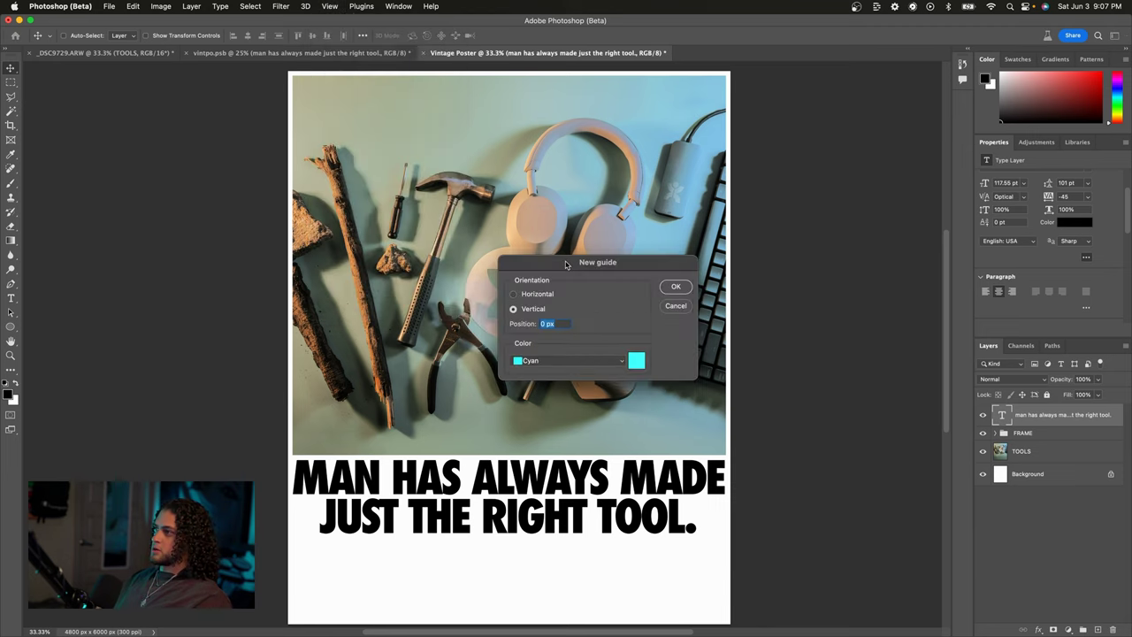
pyautogui.moveTo(566, 263); pyautogui.dragTo(612, 235)
pyautogui.write('333')
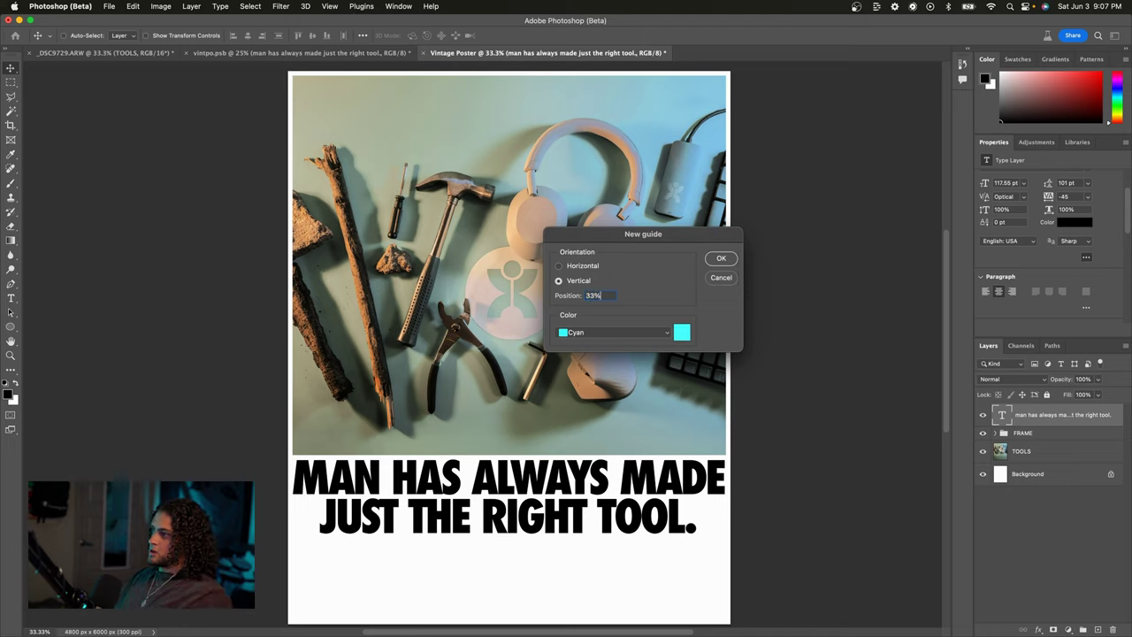
pyautogui.press('Return')
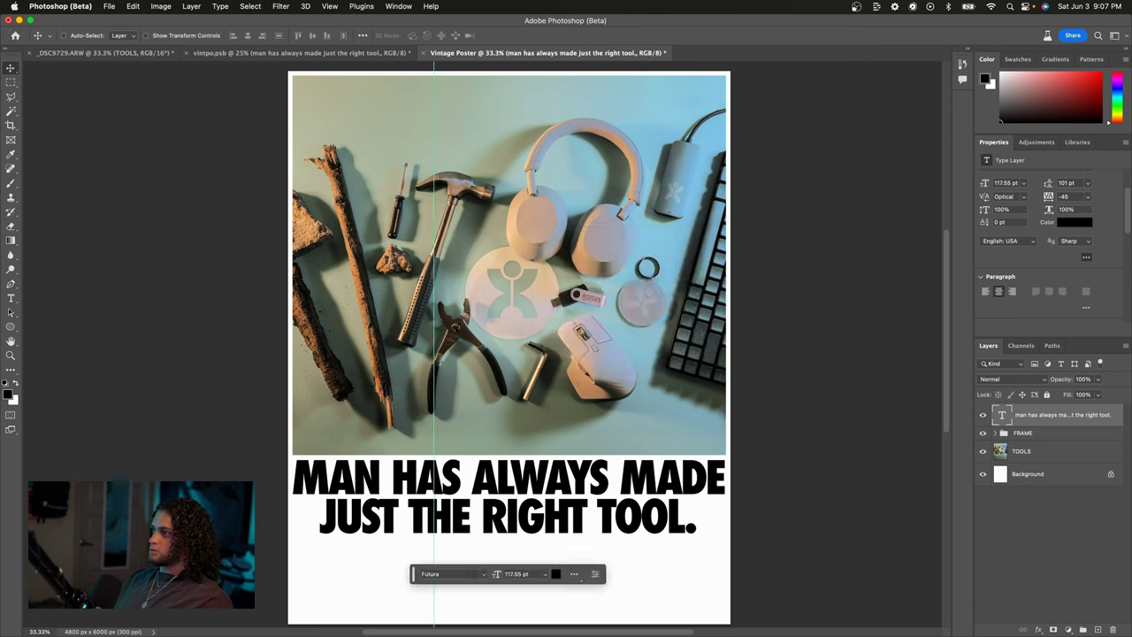
pyautogui.click(329, 6)
pyautogui.moveTo(372, 290)
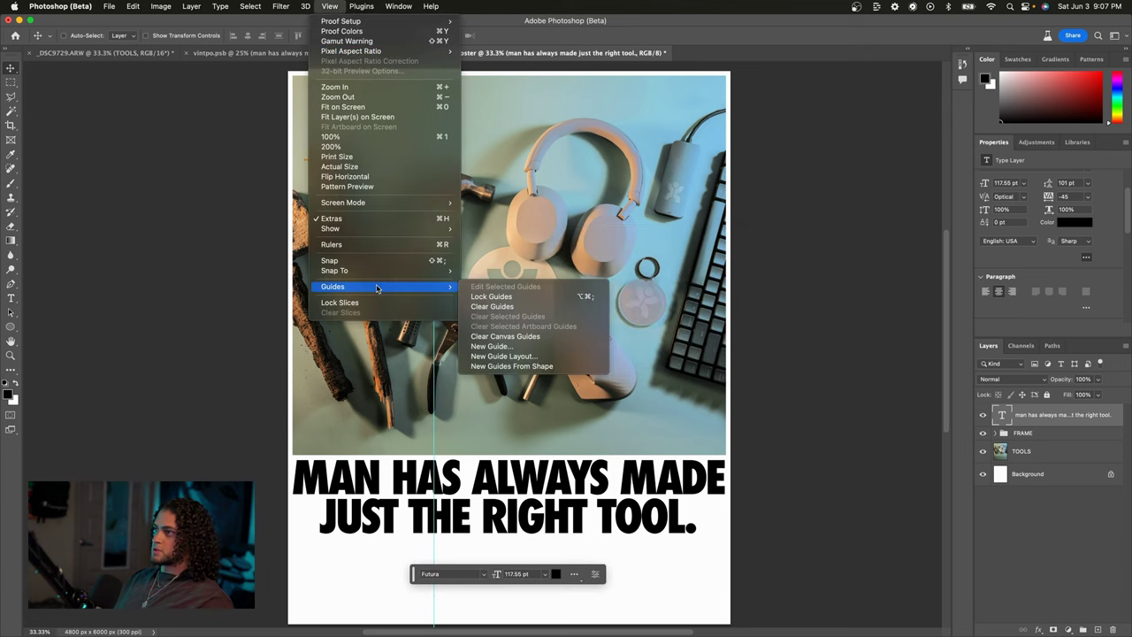
pyautogui.click(502, 339)
pyautogui.write('66')
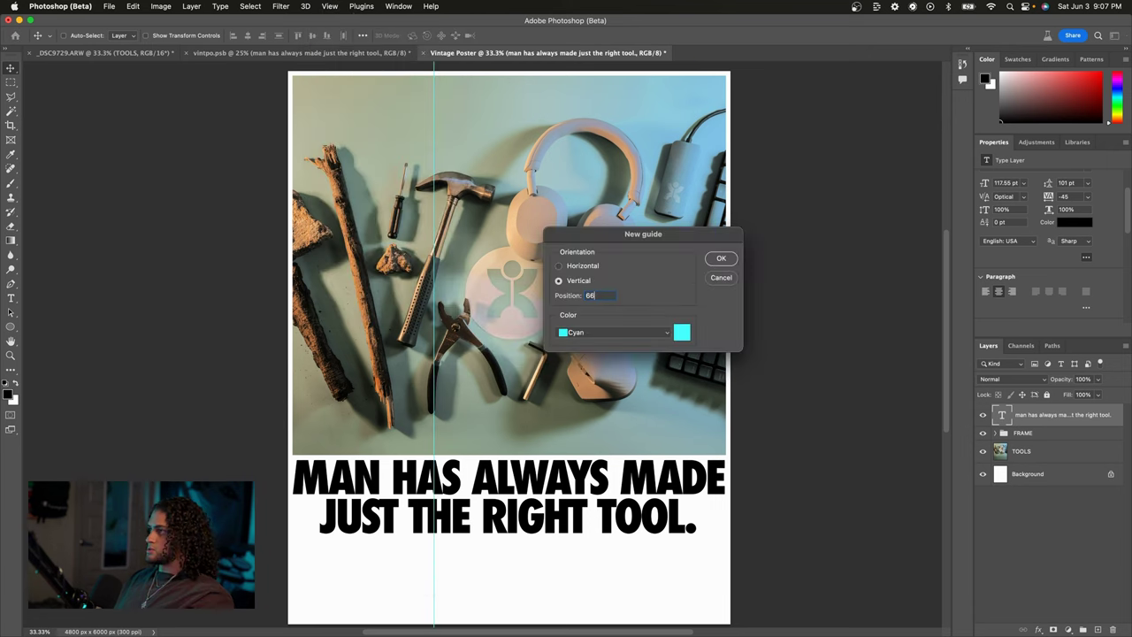
pyautogui.press('Return')
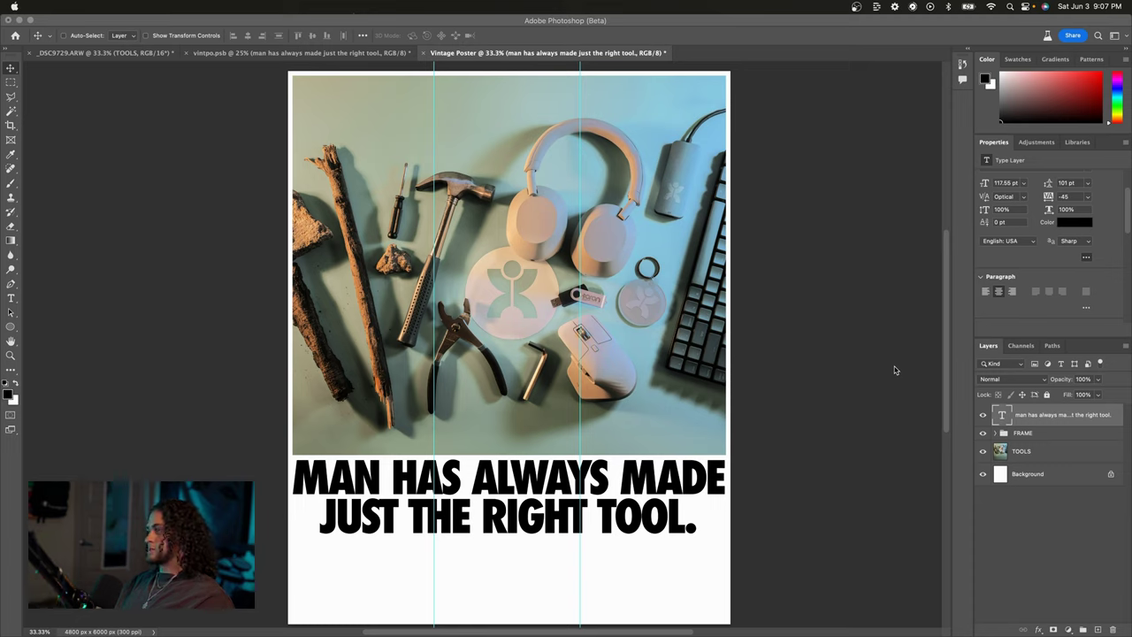
# - Create a Lorem ipsum paragraph text box below the headline, filling the first column between the white margin and the first guide
pyautogui.click(728, 363)
pyautogui.press('t')
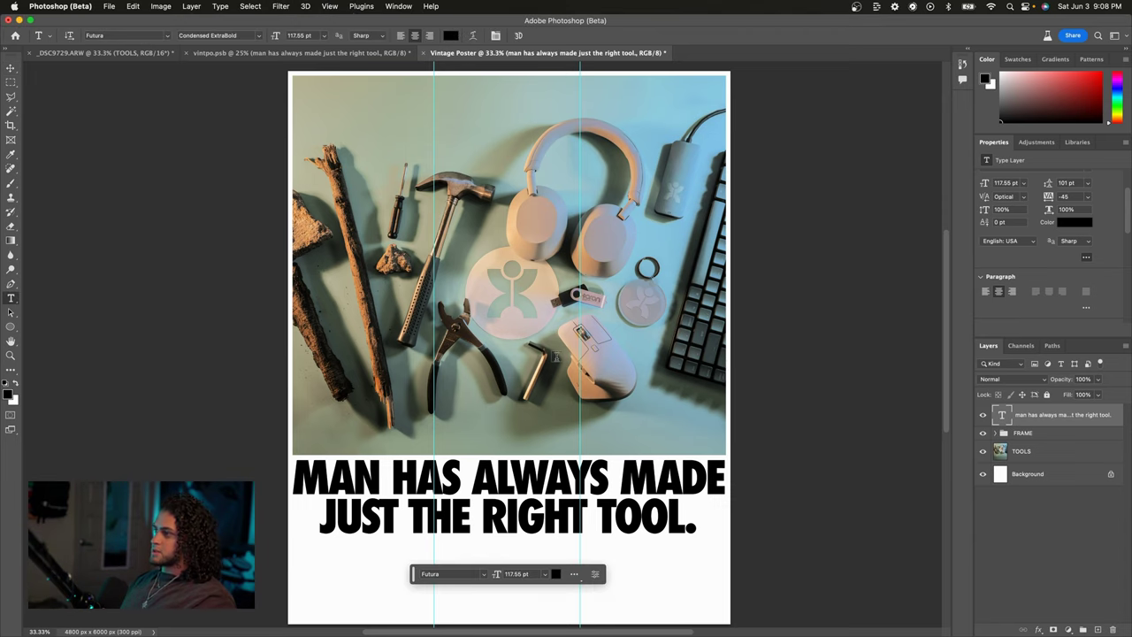
pyautogui.scroll(-1, 557, 357)
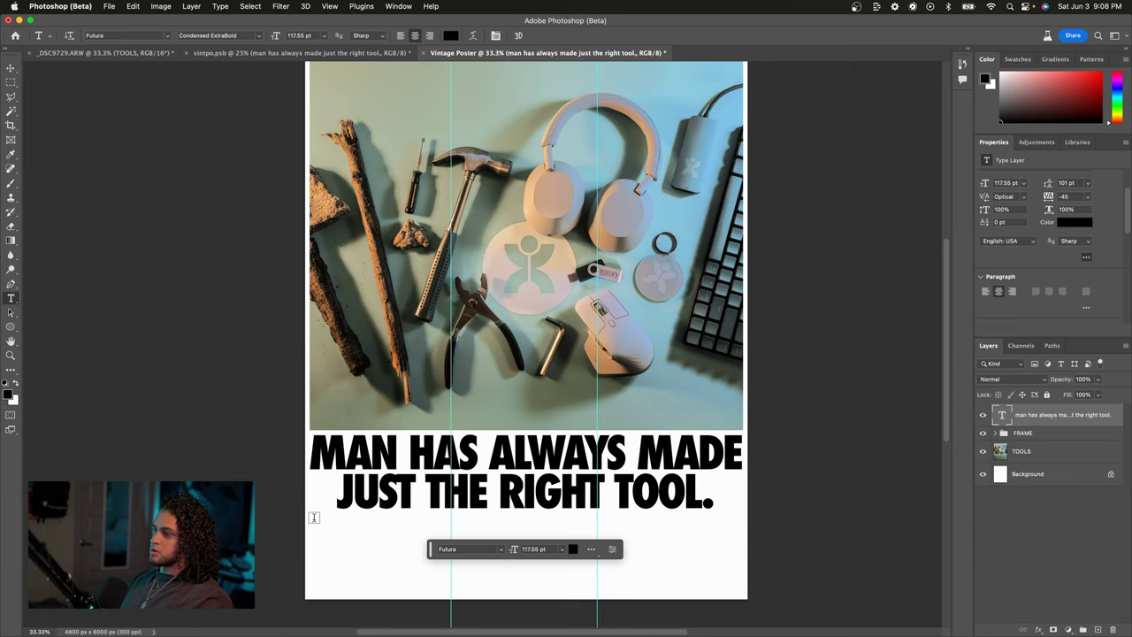
pyautogui.moveTo(311, 514); pyautogui.dragTo(446, 587)
pyautogui.click(535, 35)
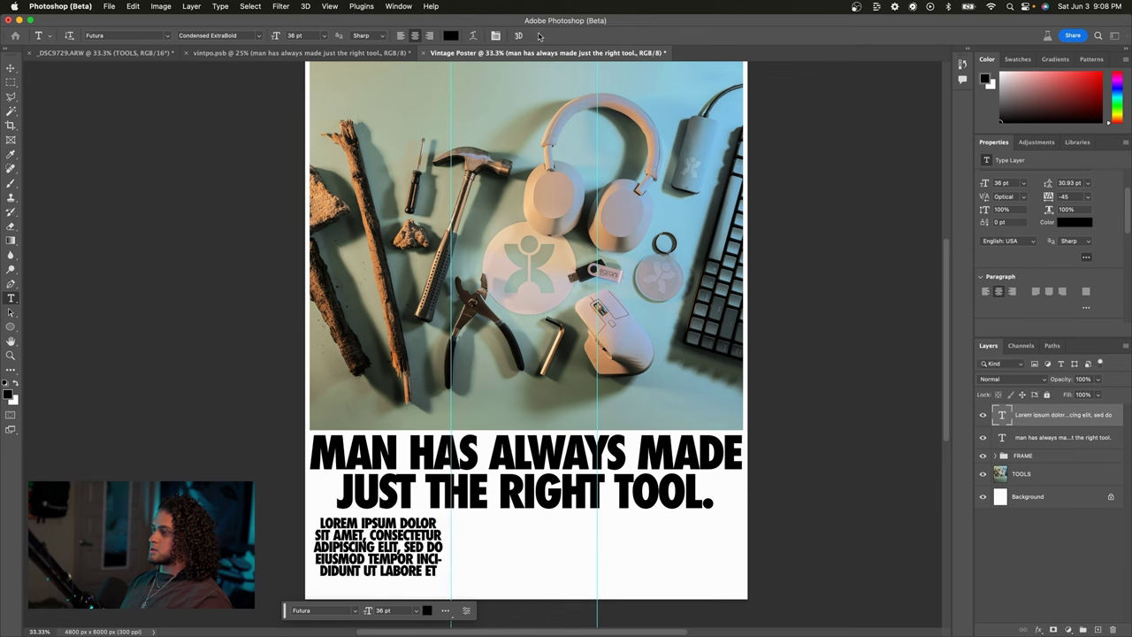
# - Set the first column's text to Libre Baskerville Regular at 20 pt and turn off All Caps
pyautogui.scroll(3, 1066, 231)
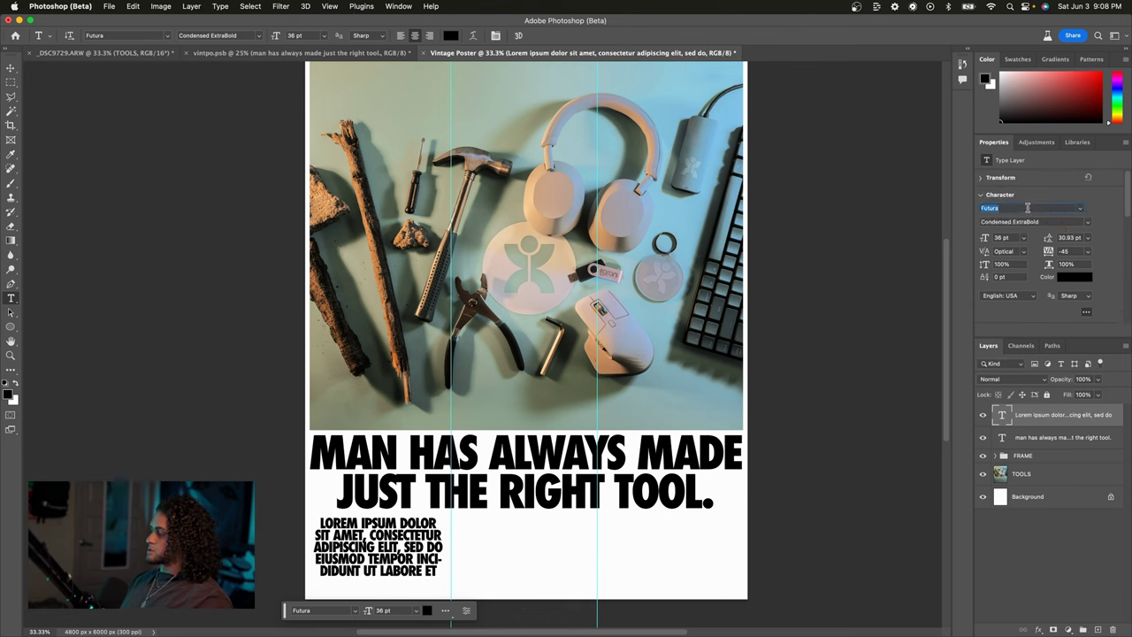
pyautogui.click(1017, 208)
pyautogui.click(986, 237)
pyautogui.moveTo(986, 239); pyautogui.dragTo(978, 239)
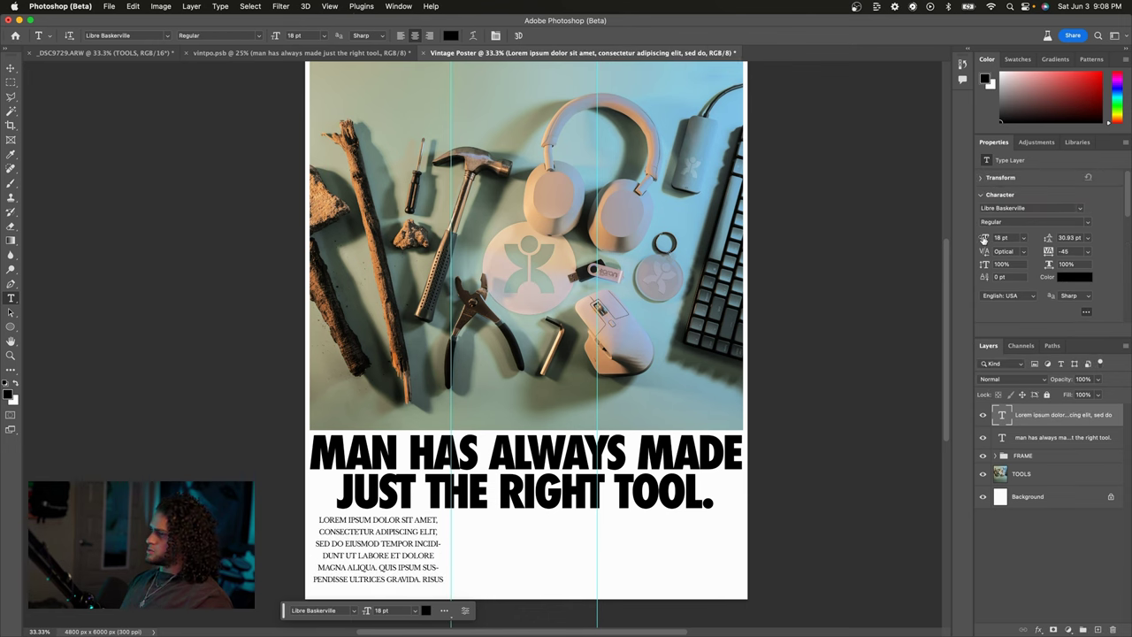
pyautogui.click(1001, 238)
pyautogui.write('20')
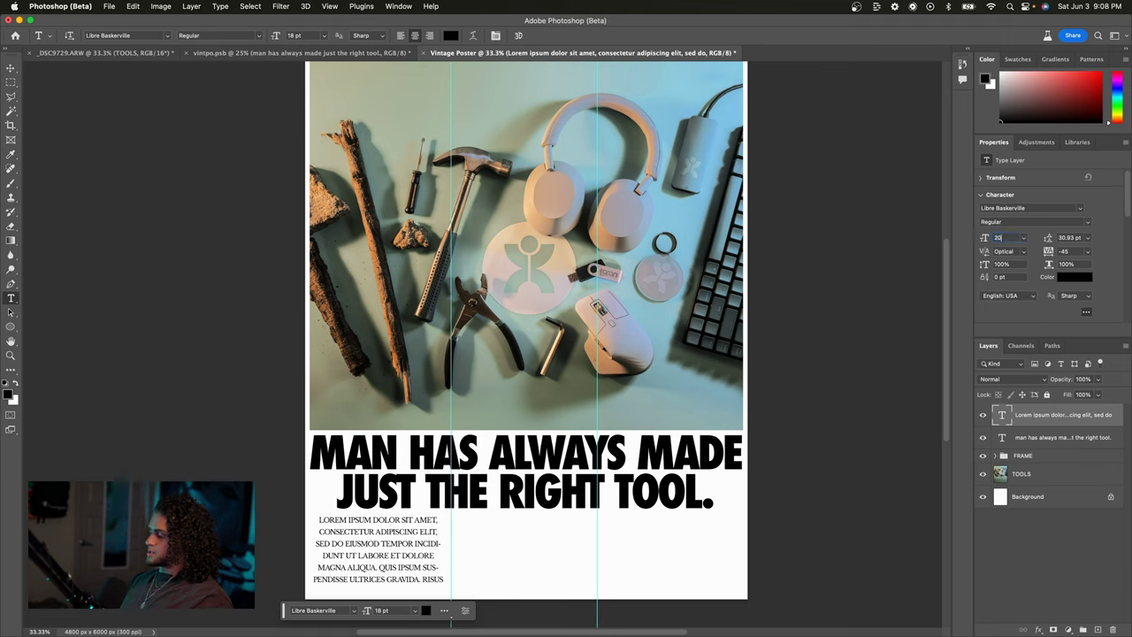
pyautogui.press('Return')
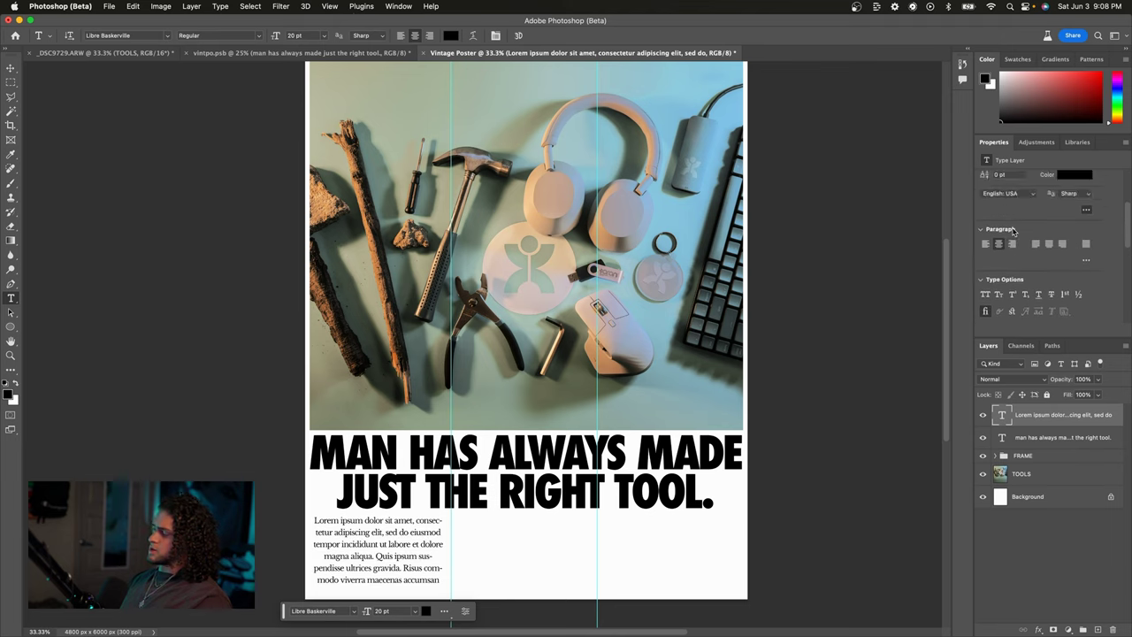
# - Reduce the leading of the first column's text to 29 pt
pyautogui.moveTo(1050, 239); pyautogui.dragTo(1048, 240)
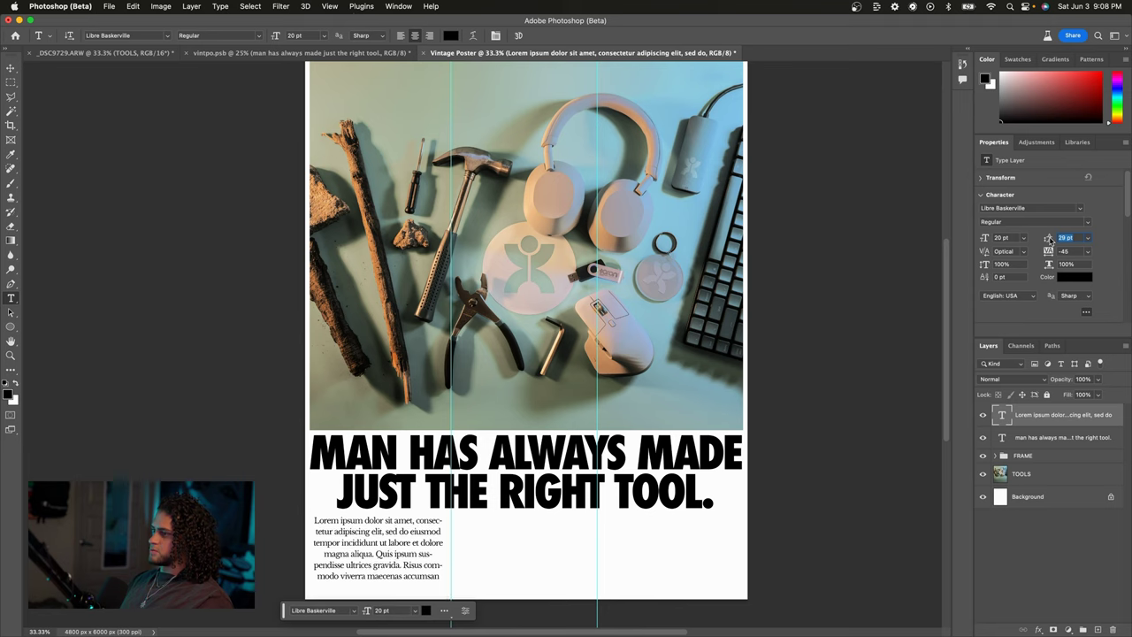
pyautogui.press('v')
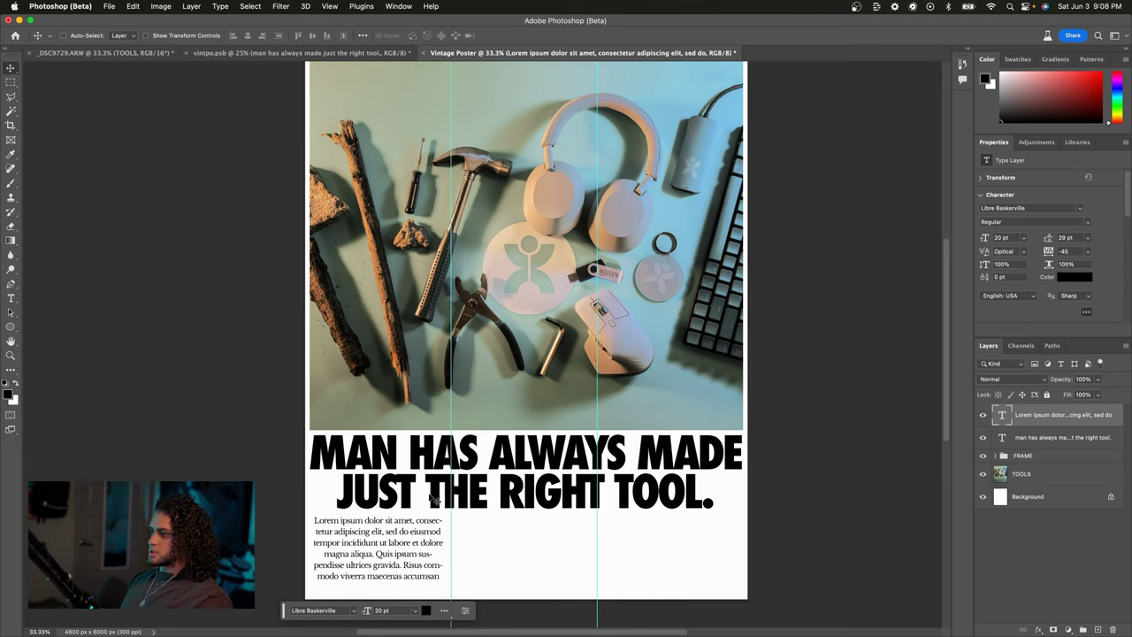
pyautogui.scroll(-2, 434, 500)
pyautogui.scroll(1, 433, 501)
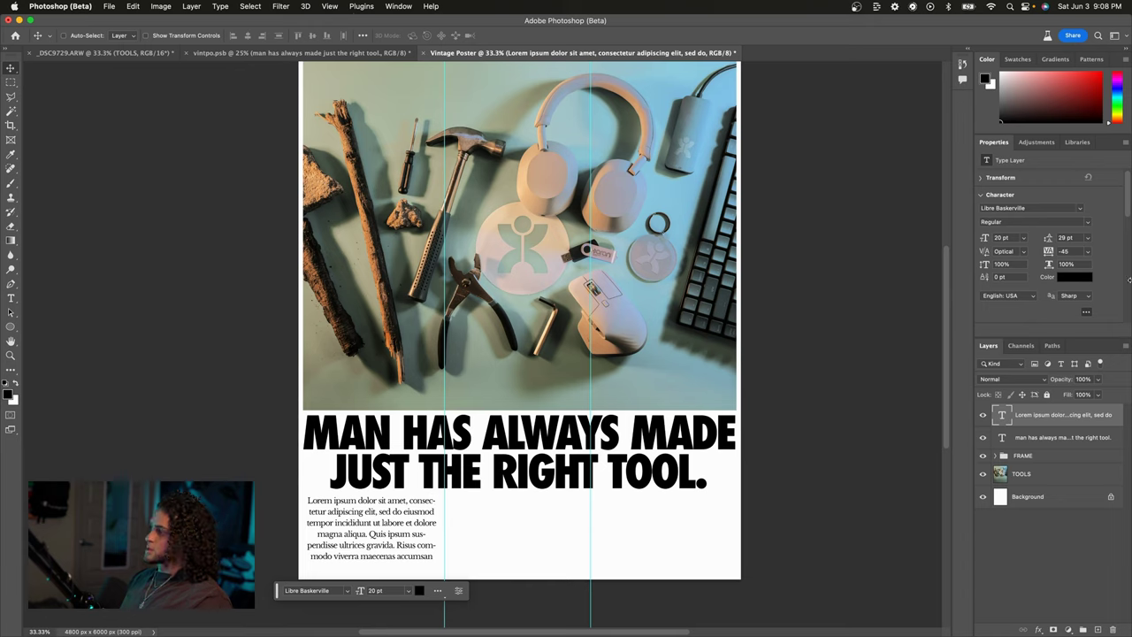
# - Justify the first column's text with the last line aligned left, comparing it with plain left alignment
pyautogui.scroll(-2, 1119, 218)
pyautogui.scroll(-2, 1120, 218)
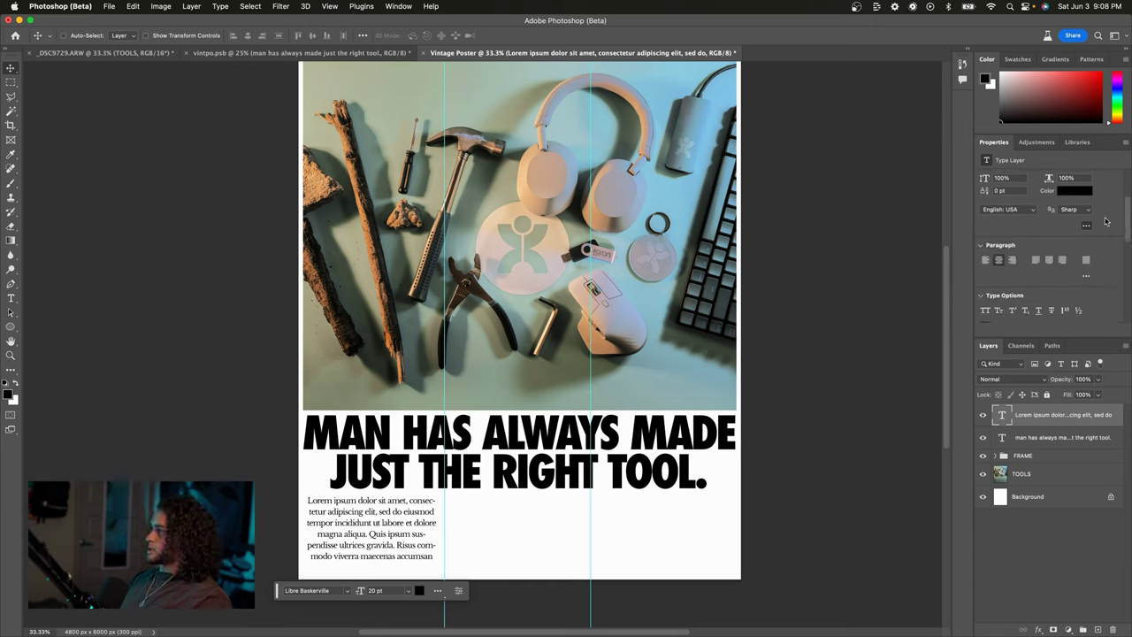
pyautogui.click(1036, 260)
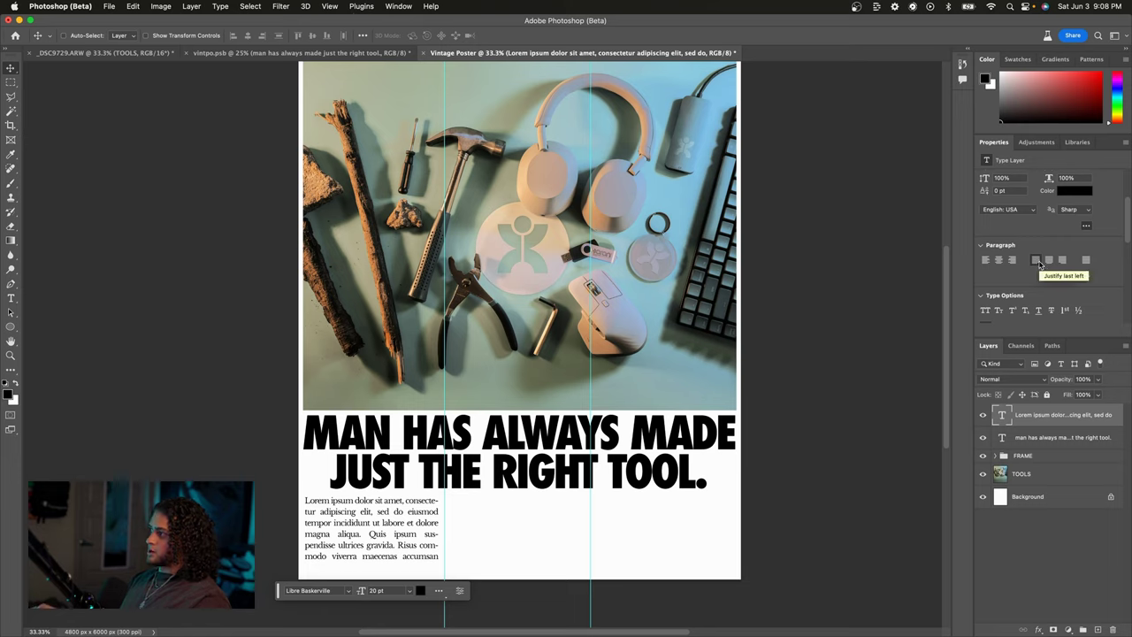
pyautogui.click(986, 260)
pyautogui.click(1036, 260)
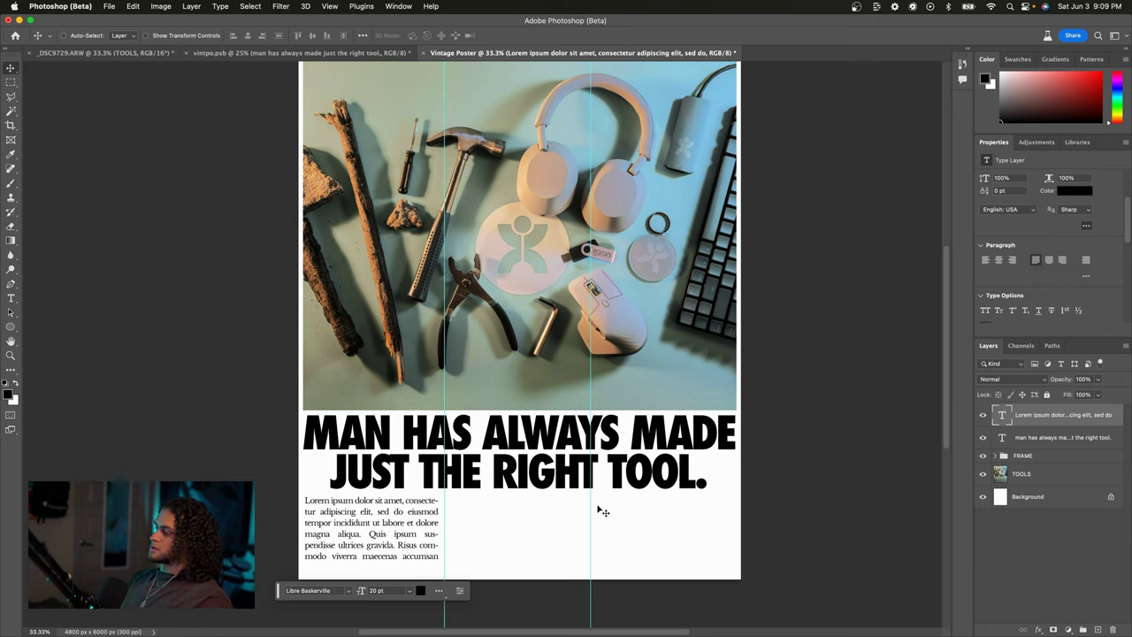
# - Turn off hyphenation for the first column's paragraph
pyautogui.scroll(1, 602, 511)
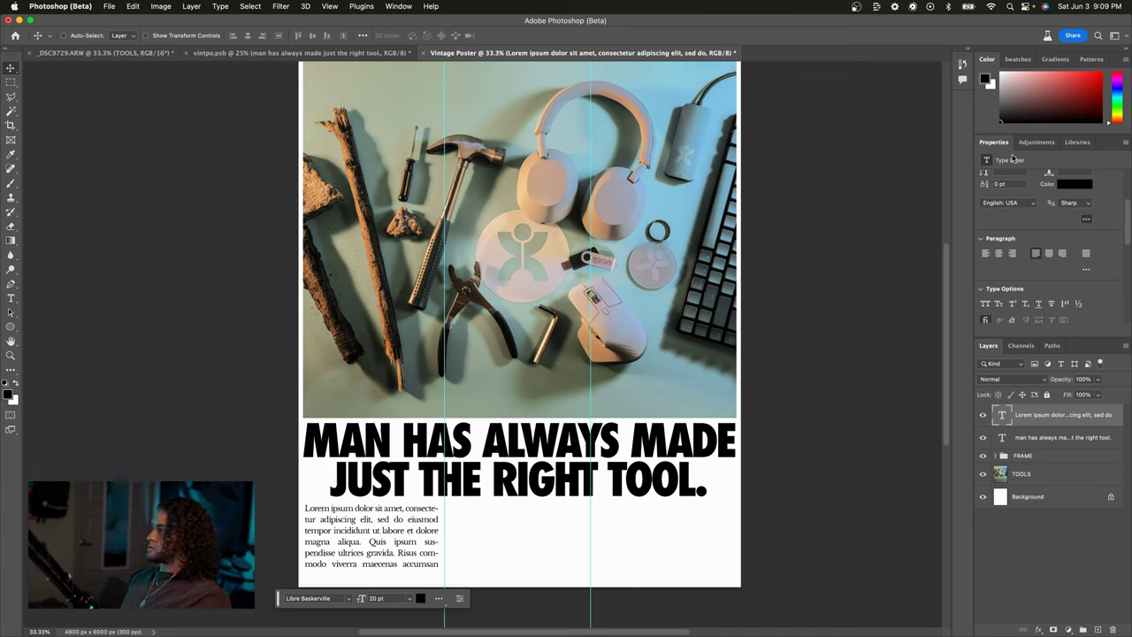
pyautogui.scroll(-1, 1023, 221)
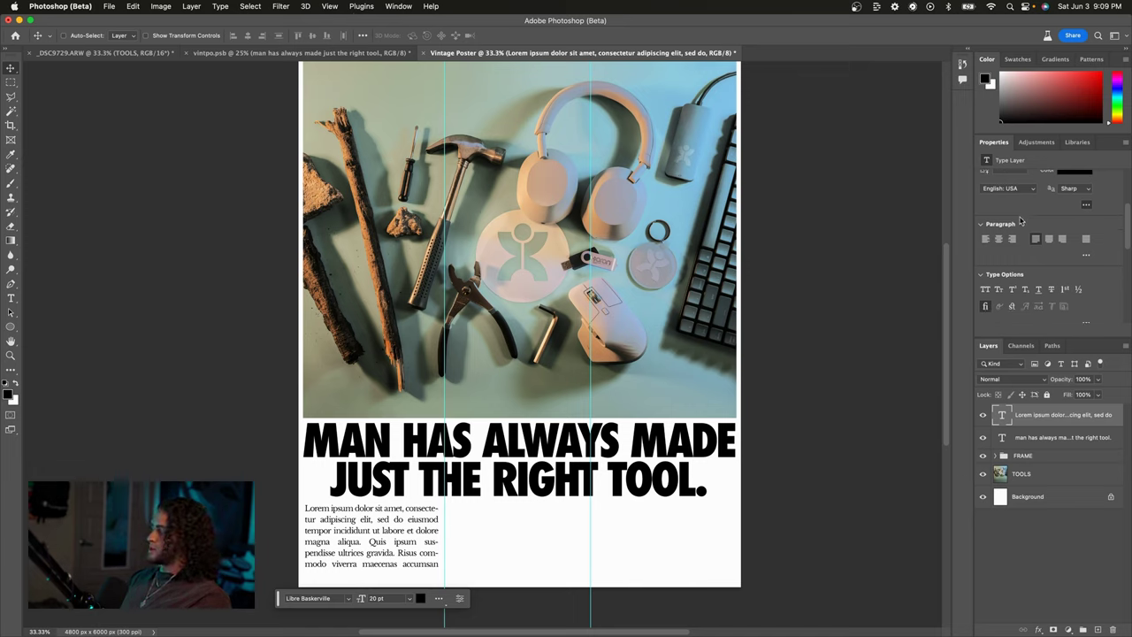
pyautogui.click(1085, 255)
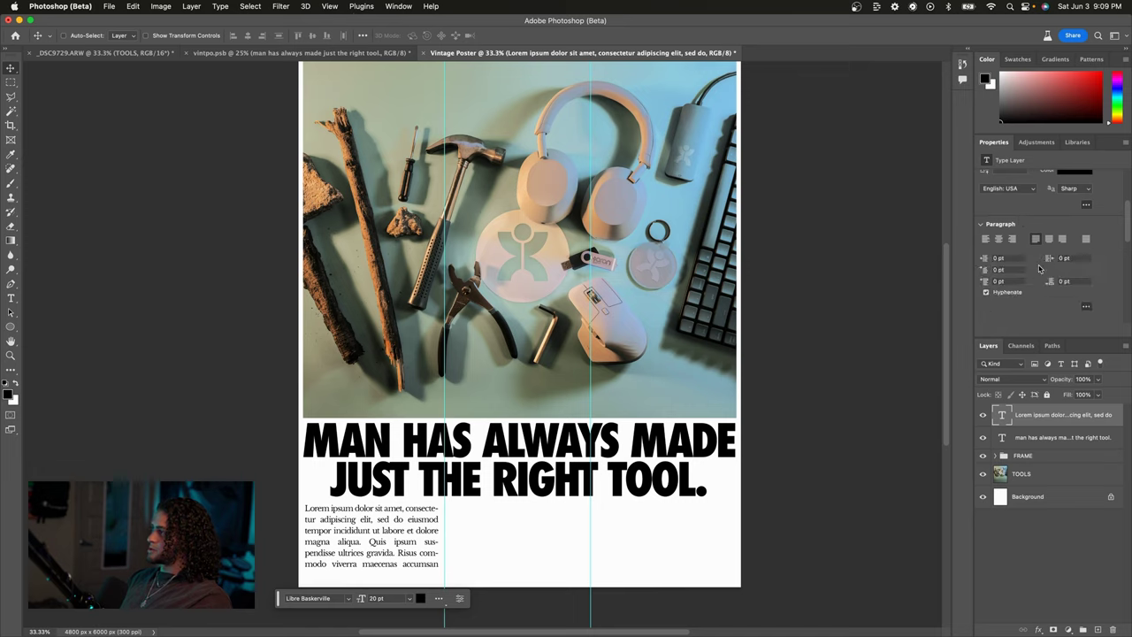
pyautogui.scroll(-3, 1045, 265)
pyautogui.click(1007, 238)
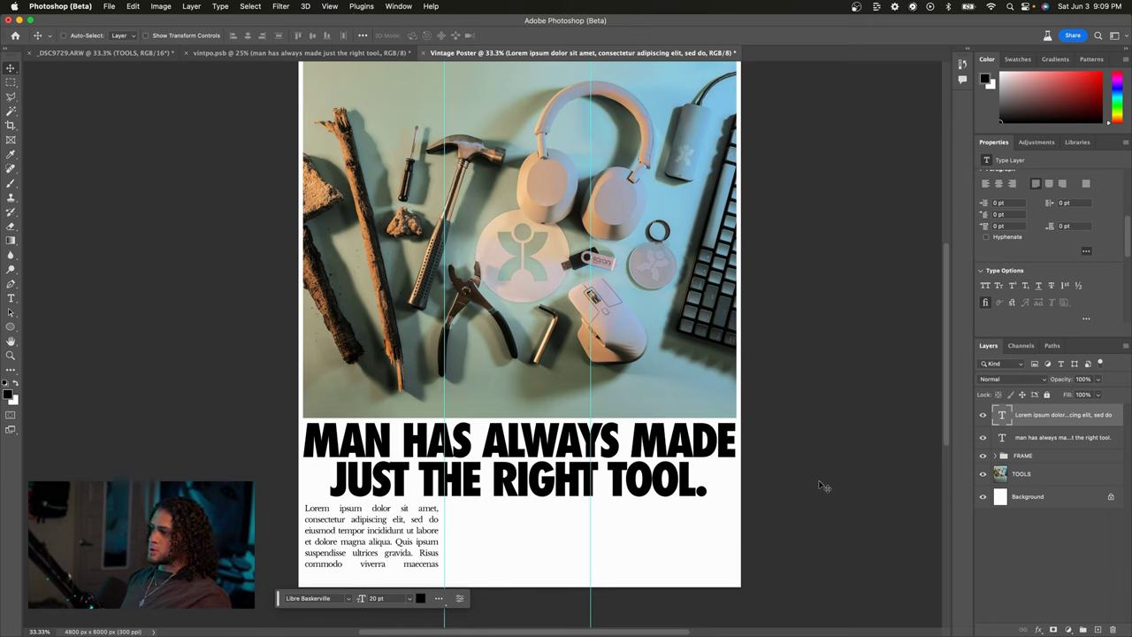
# - Duplicate the text column twice and place the copies level with it in the second and third columns
pyautogui.press('super+j')
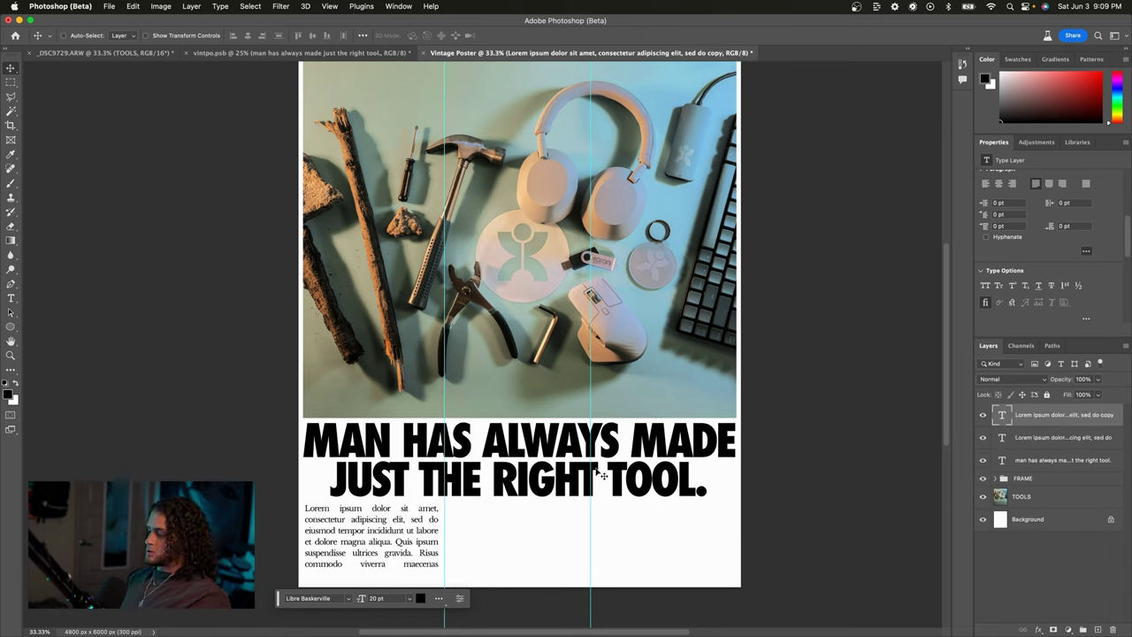
pyautogui.moveTo(415, 461); pyautogui.dragTo(668, 451)
pyautogui.press('super+minus')
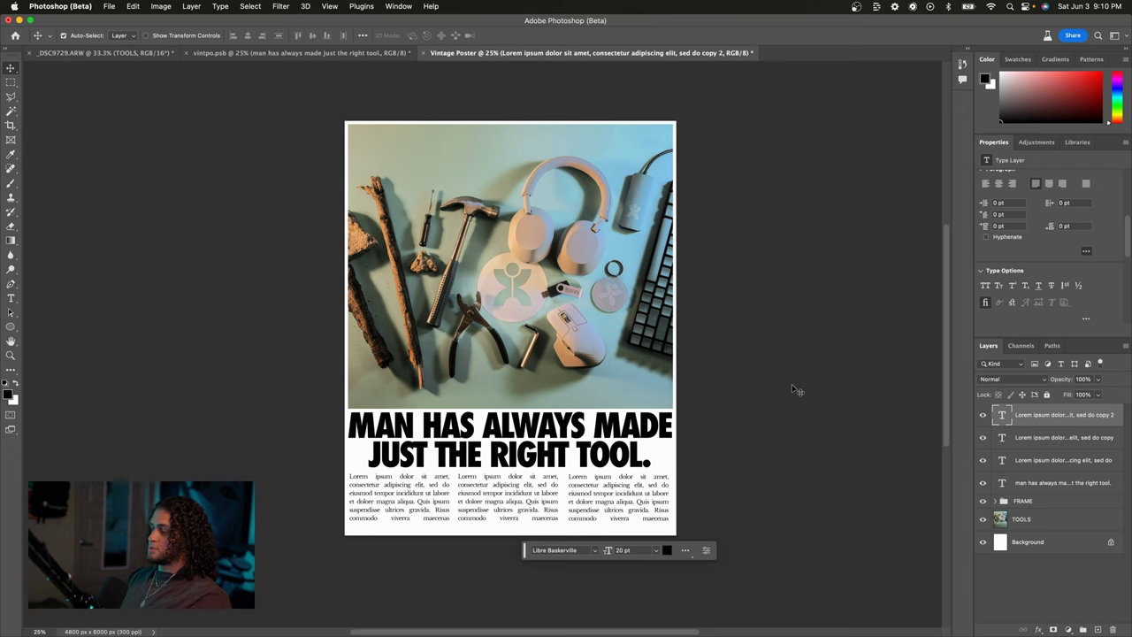
pyautogui.press('super+equal')
pyautogui.scroll(-2, 792, 388)
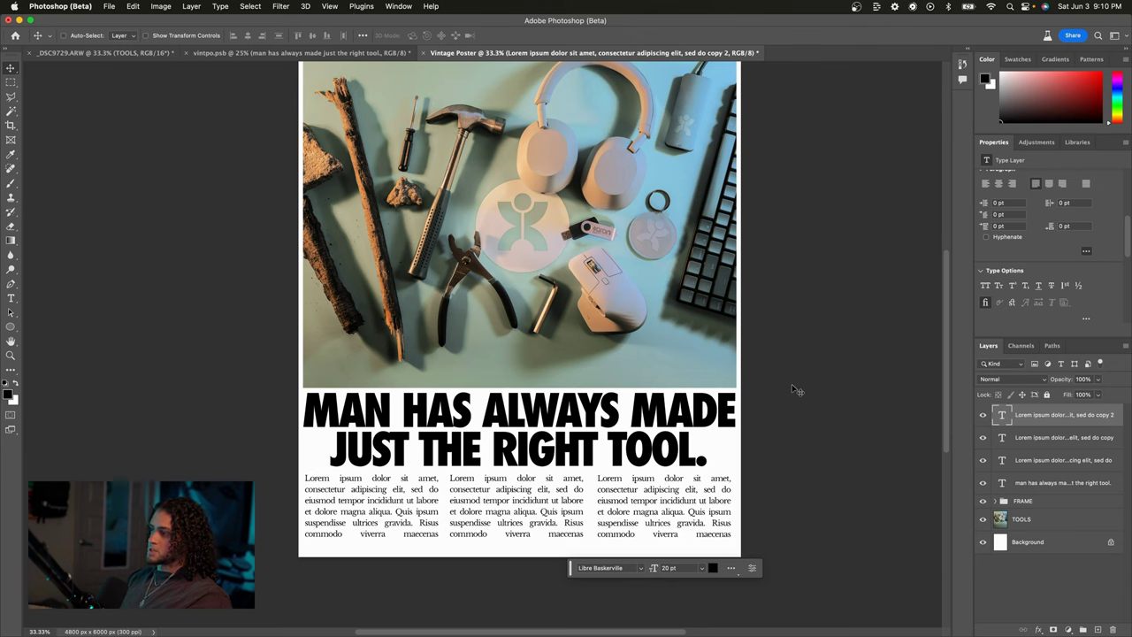
pyautogui.scroll(2, 793, 388)
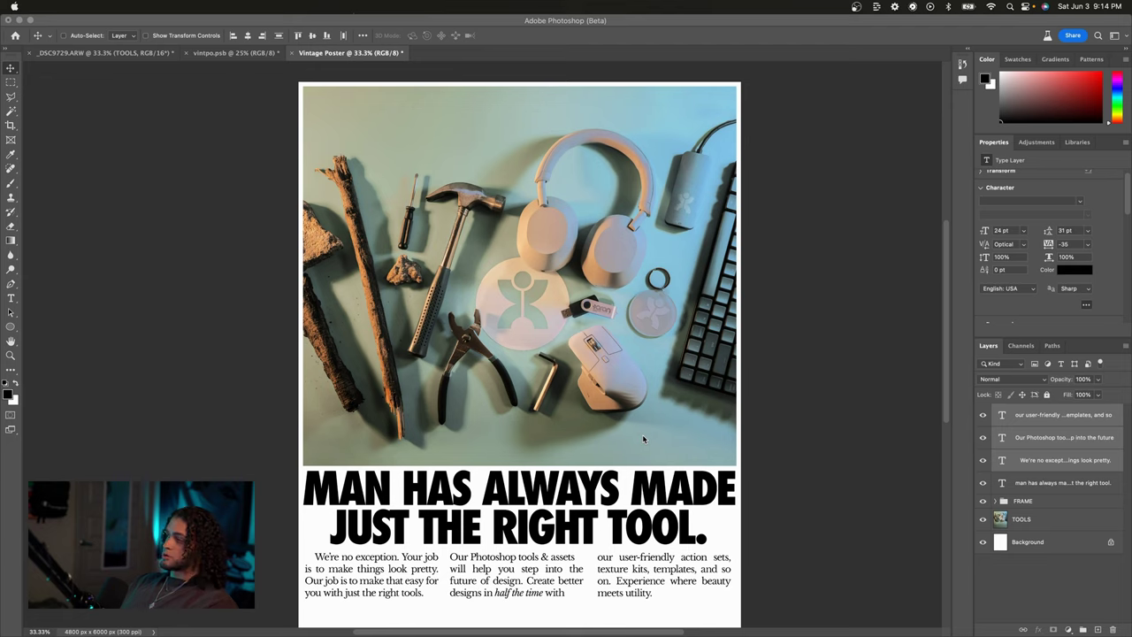
pyautogui.scroll(-2, 642, 434)
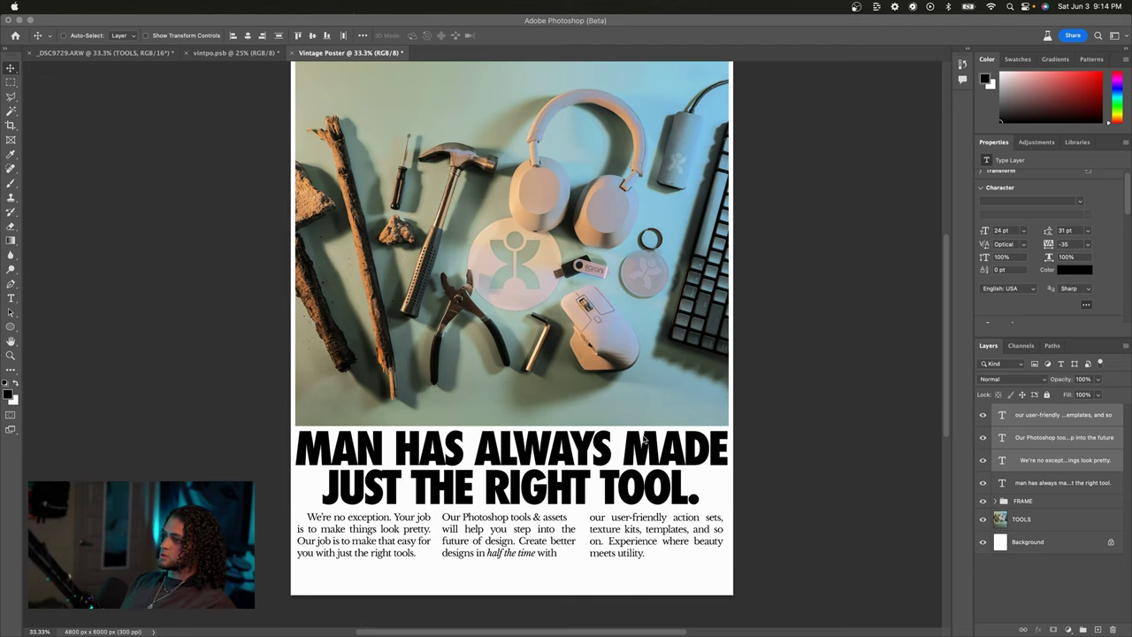
pyautogui.scroll(1, 643, 437)
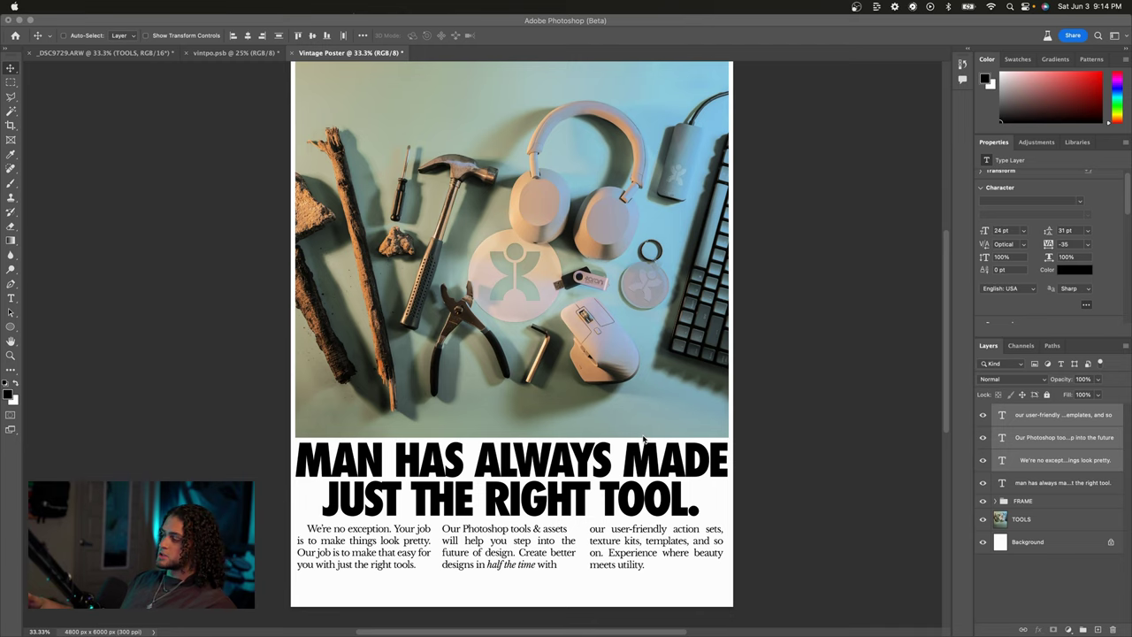
pyautogui.scroll(1, 782, 469)
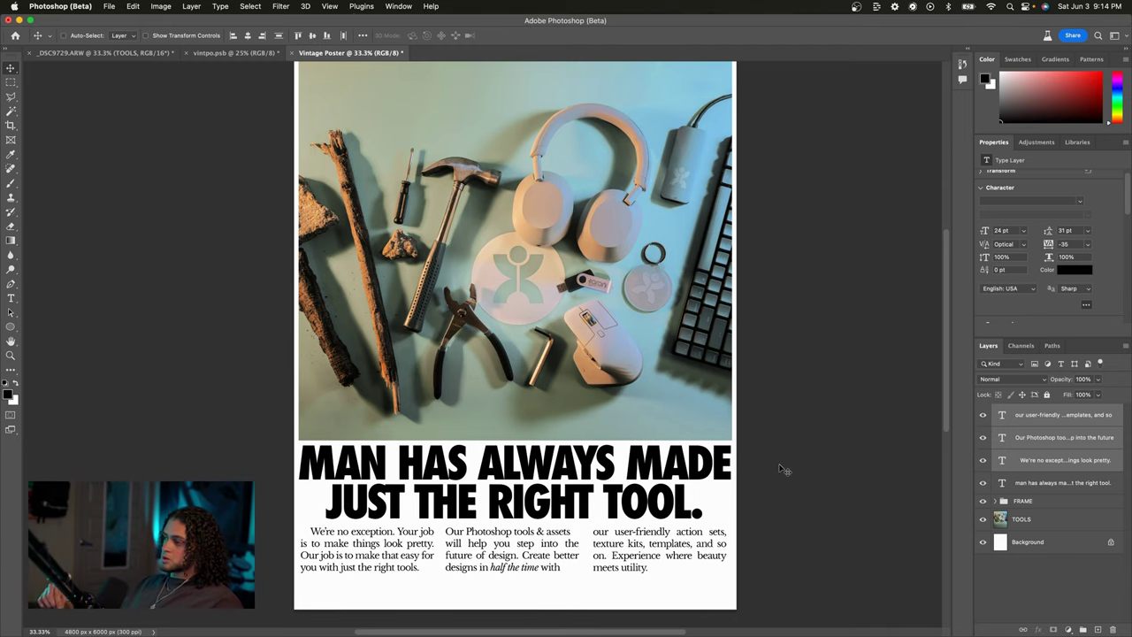
pyautogui.scroll(1, 782, 470)
pyautogui.scroll(-2, 782, 470)
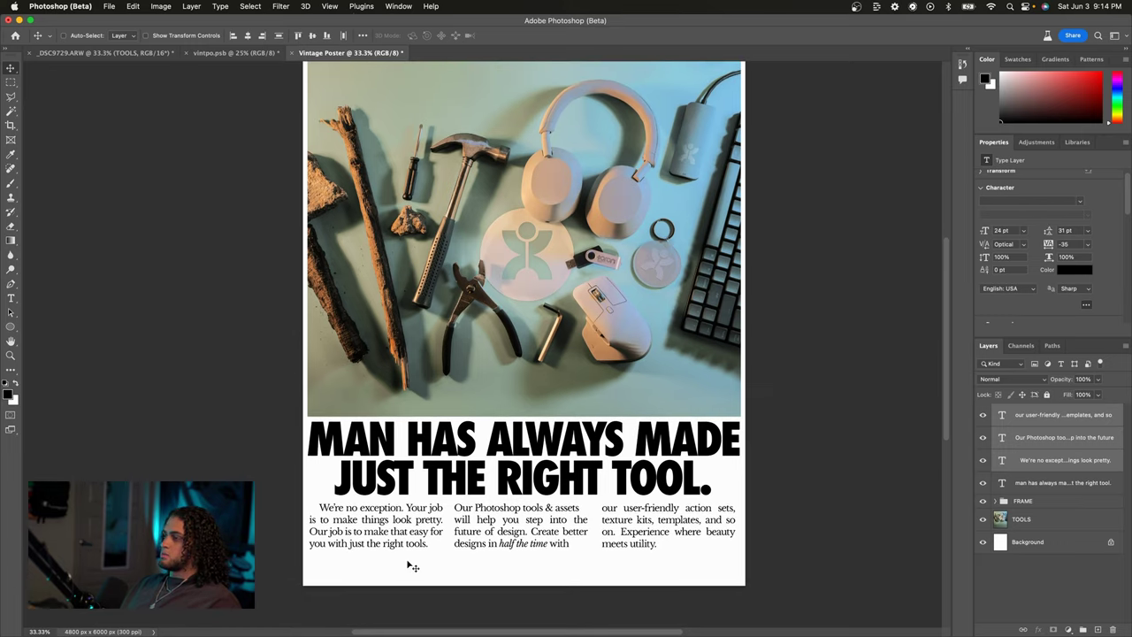
pyautogui.scroll(2, 411, 566)
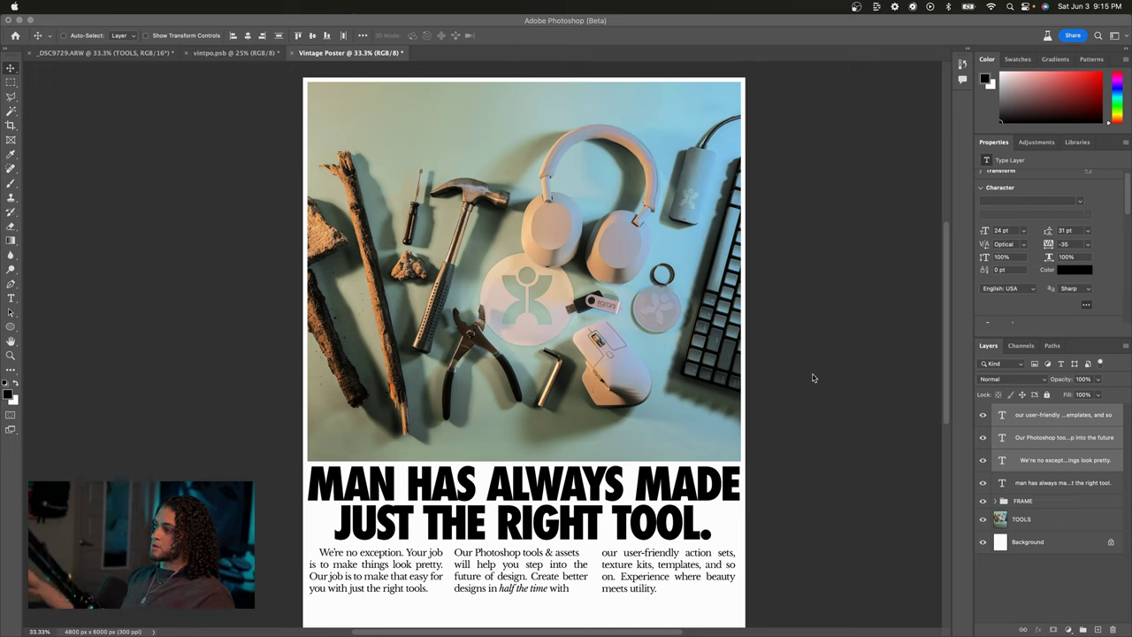
# - Select the topmost text layer, and switch to Finder to bring up the JPEGs texture folder
pyautogui.hotkey('alt', '.')
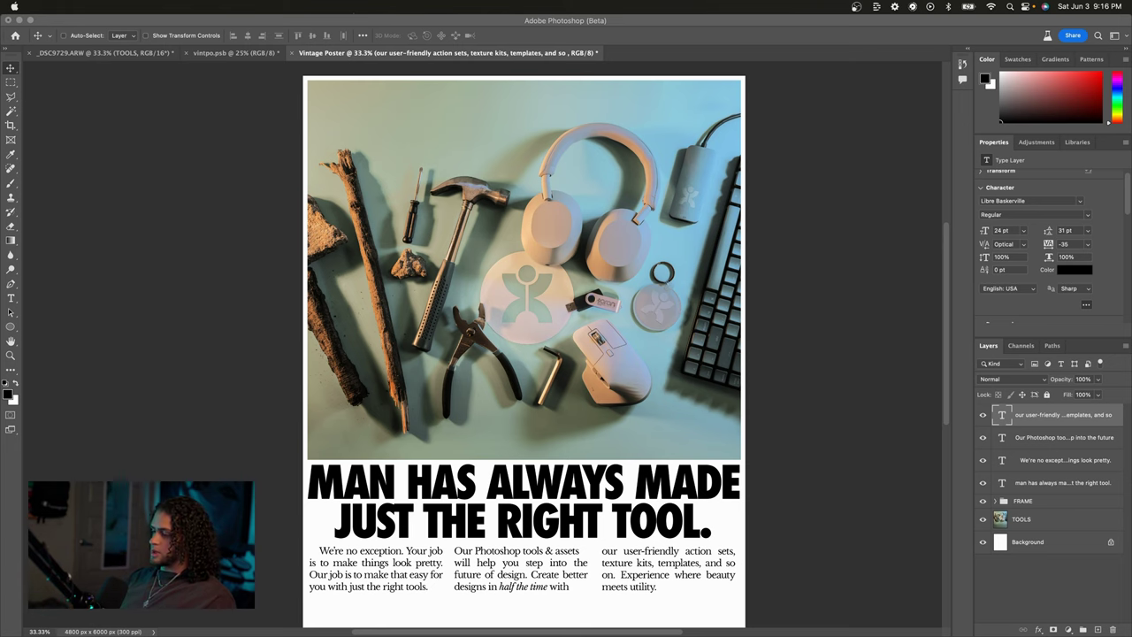
pyautogui.press('super+Tab')
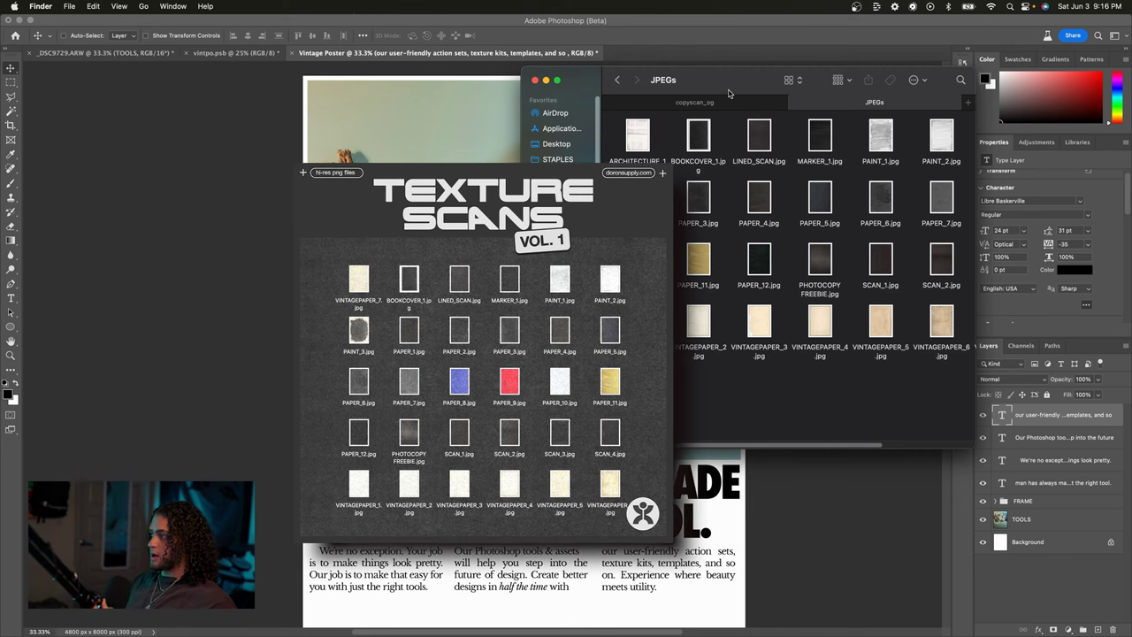
pyautogui.moveTo(724, 84); pyautogui.dragTo(756, 79)
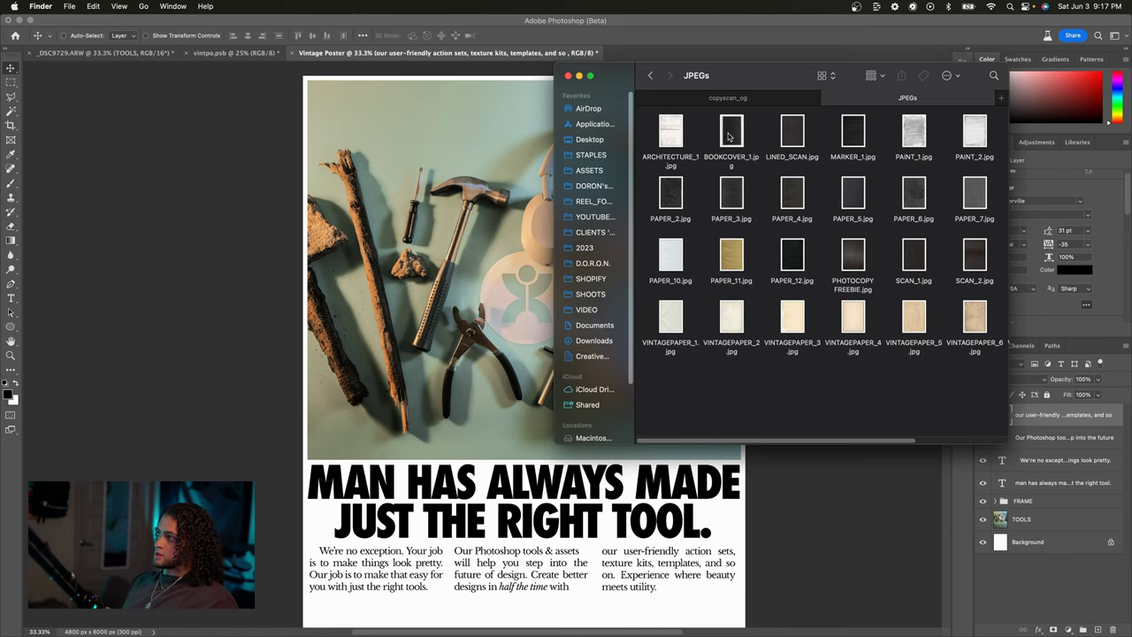
# - Preview the ARCHITECTURE_1.jpg texture at full size, close it and look over the JPEGs folder
pyautogui.click(675, 134)
pyautogui.doubleClick(675, 134)
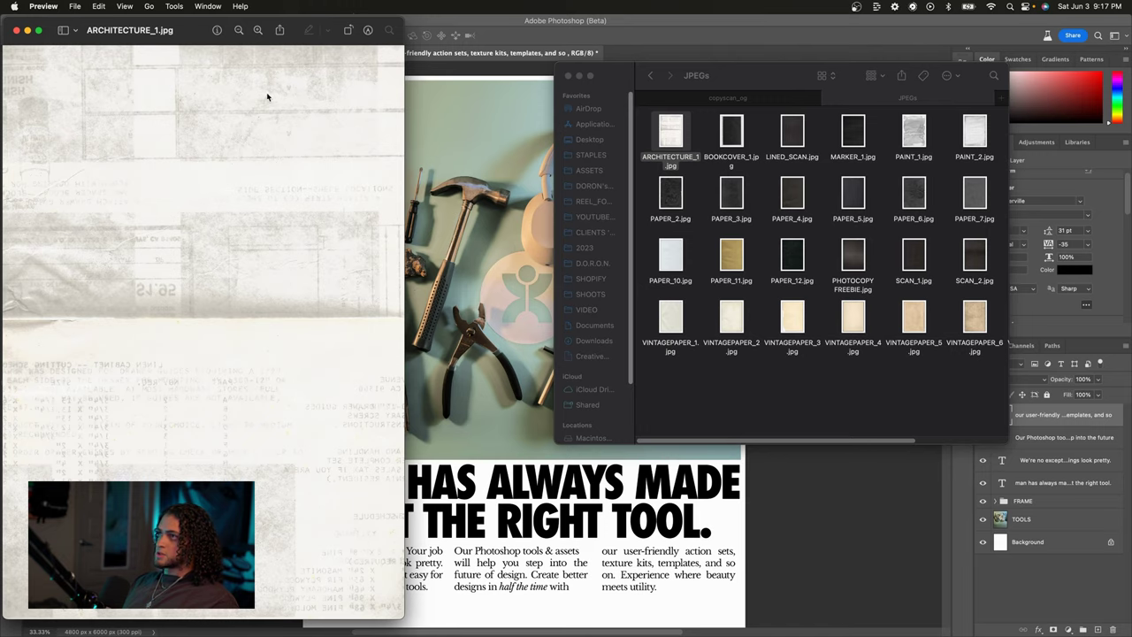
pyautogui.moveTo(173, 49); pyautogui.dragTo(548, 31)
pyautogui.click(392, 28)
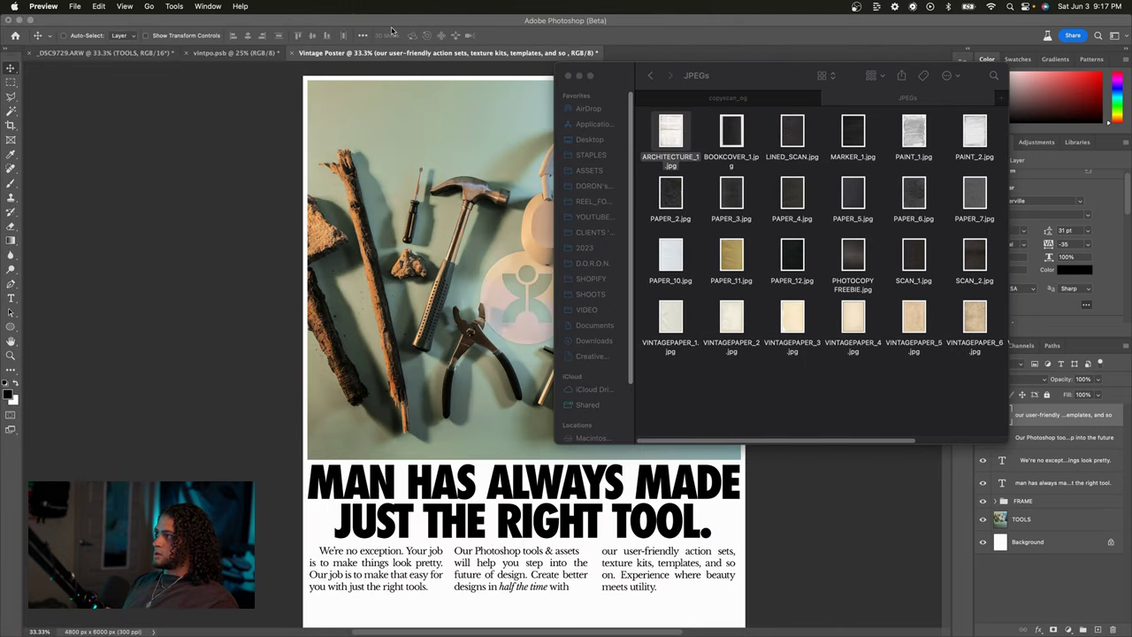
pyautogui.click(847, 389)
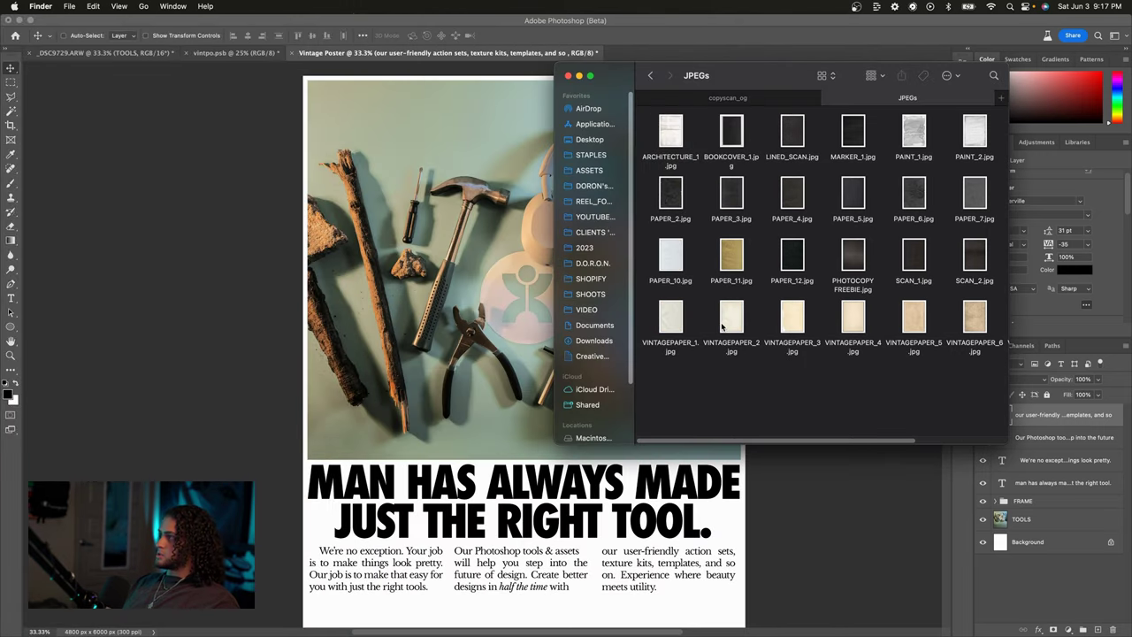
pyautogui.moveTo(617, 76); pyautogui.dragTo(731, 96)
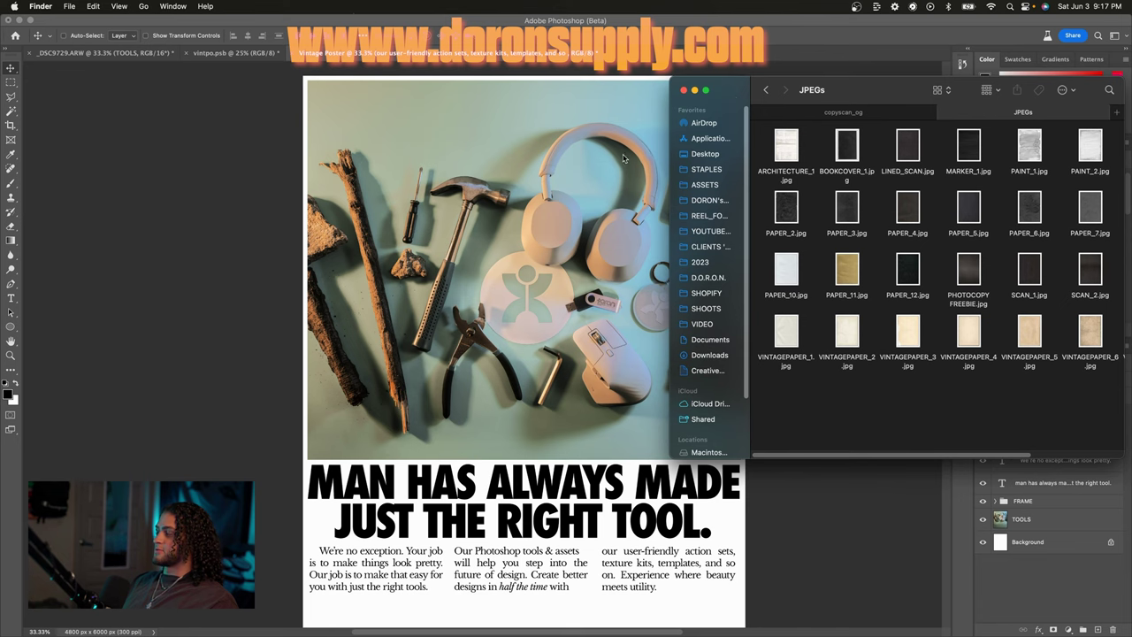
pyautogui.moveTo(716, 100); pyautogui.dragTo(615, 100)
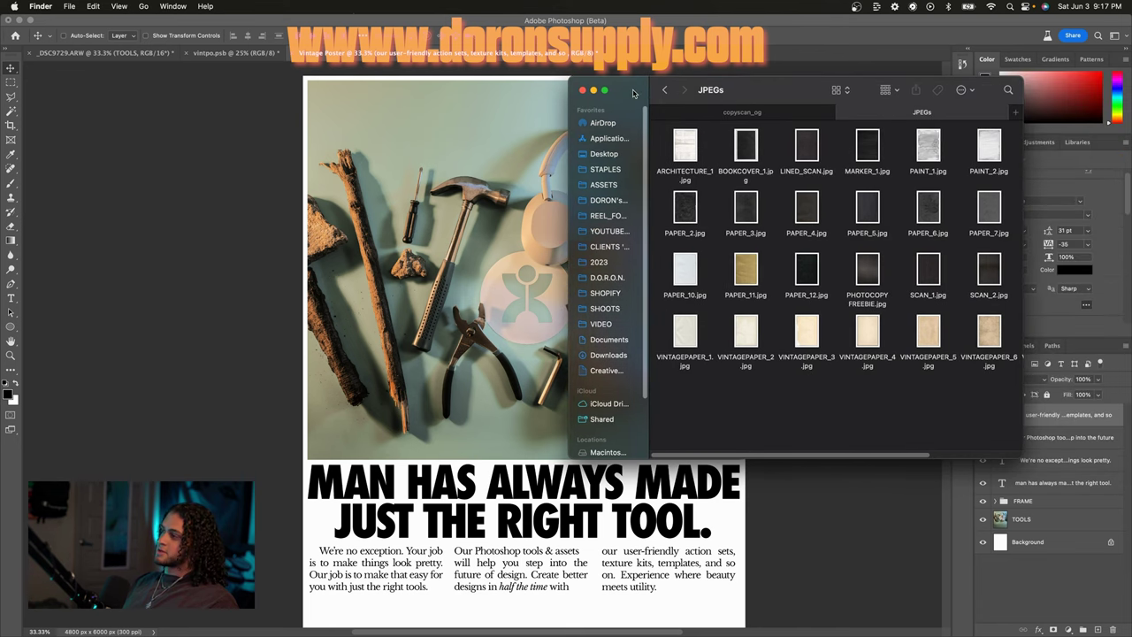
# - Go to the COPYSCAN folder inside TEXTURES and look through its photocopy scans for a suitable texture
pyautogui.click(742, 112)
pyautogui.moveTo(783, 87)
pyautogui.mouseDown()
pyautogui.moveTo(737, 86)
pyautogui.moveTo(803, 85)
pyautogui.mouseUp()
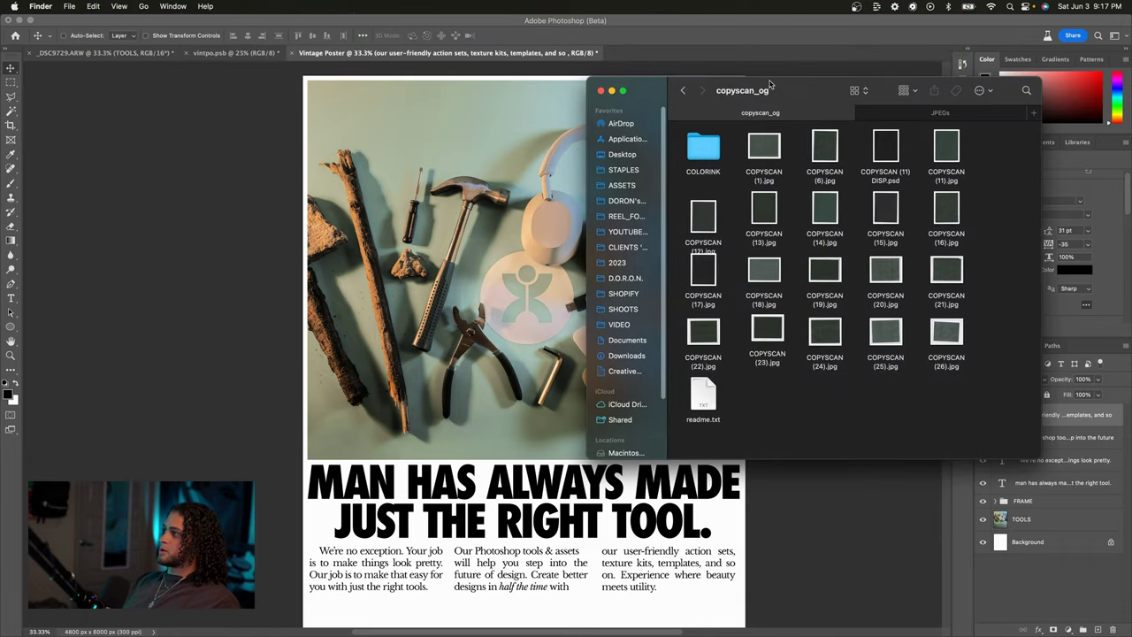
pyautogui.click(682, 91)
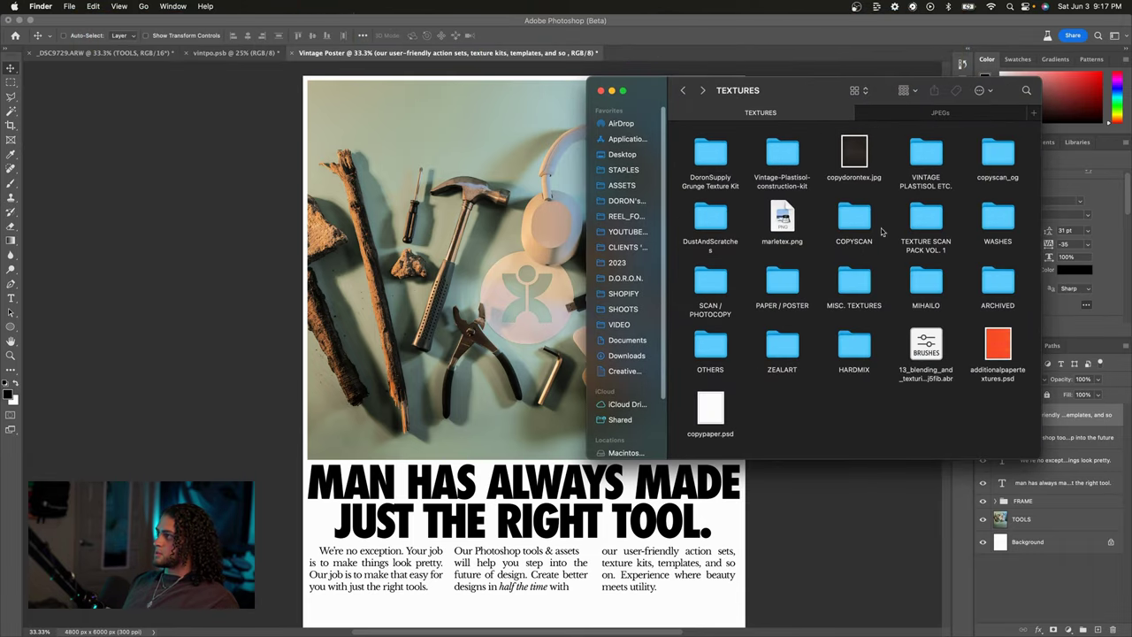
pyautogui.doubleClick(851, 222)
pyautogui.scroll(-5, 831, 212)
pyautogui.scroll(-5, 831, 212)
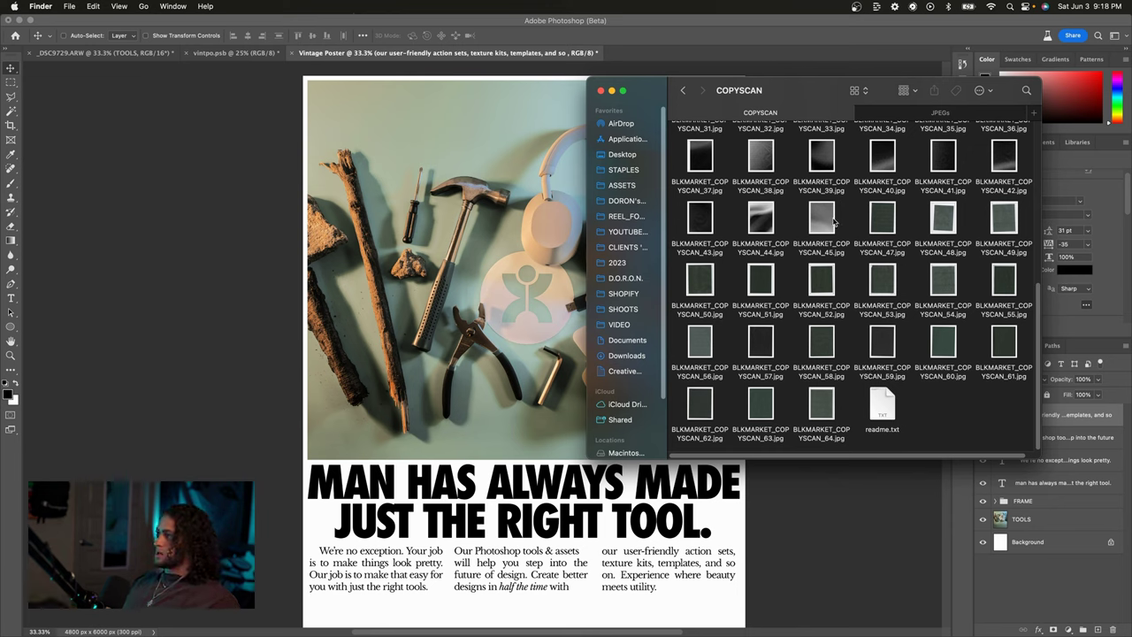
pyautogui.scroll(10, 834, 221)
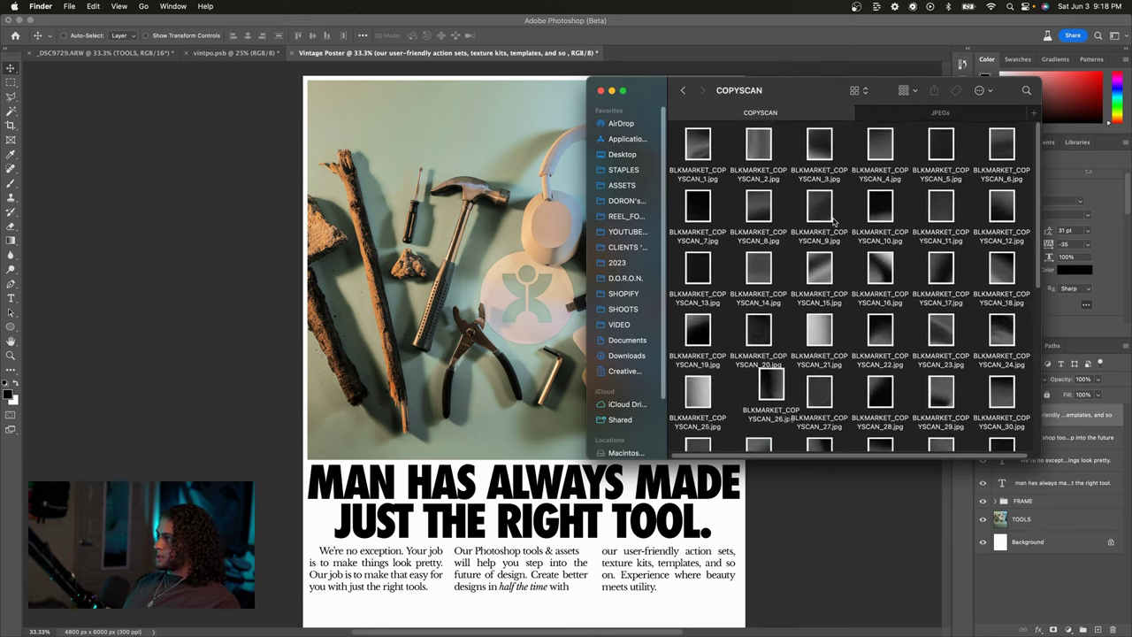
pyautogui.scroll(-10, 834, 221)
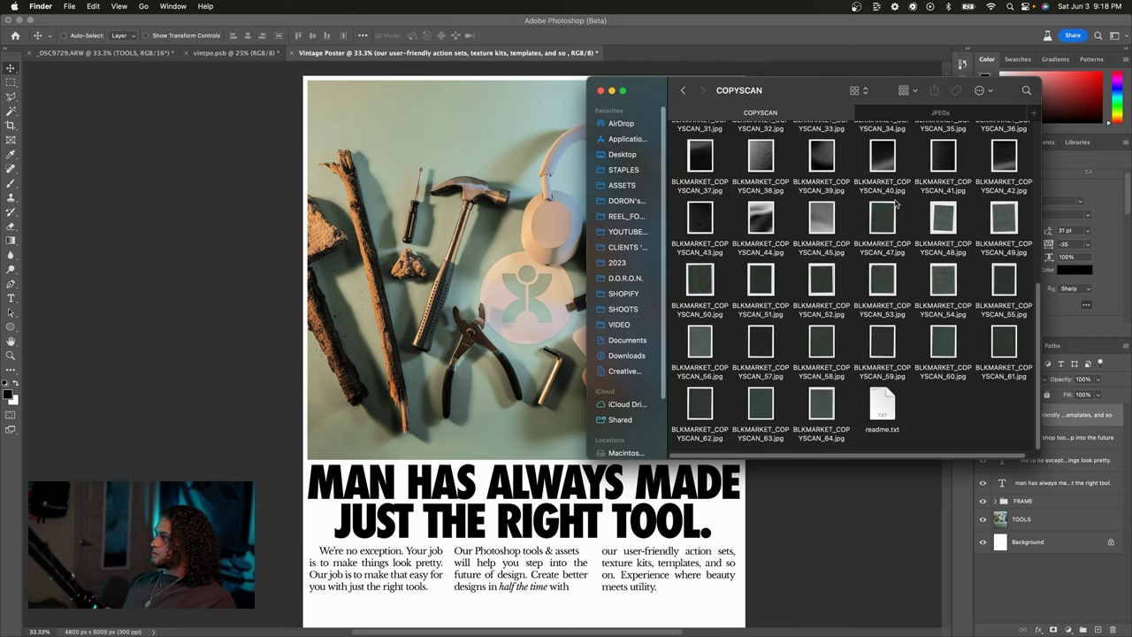
# - Place BLKMARKET_COPYSCAN_47.jpg on the poster, rotated about -1.22° and enlarged to about 5284 x 6678 px to cover the canvas
pyautogui.moveTo(889, 221); pyautogui.dragTo(500, 316)
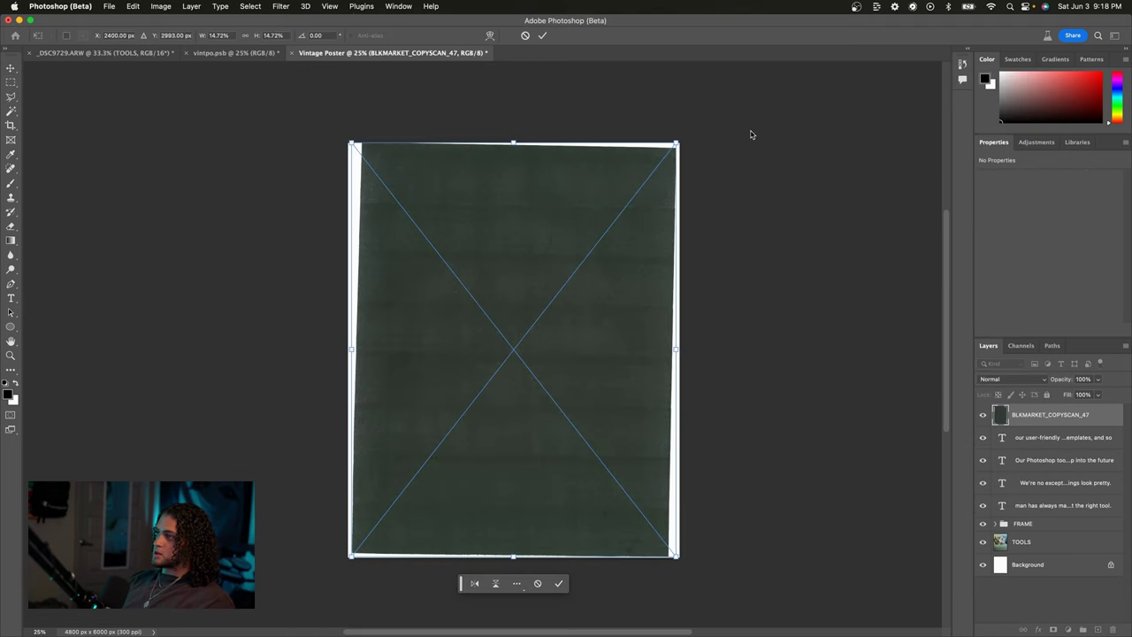
pyautogui.moveTo(678, 143); pyautogui.dragTo(696, 109)
pyautogui.press('Return')
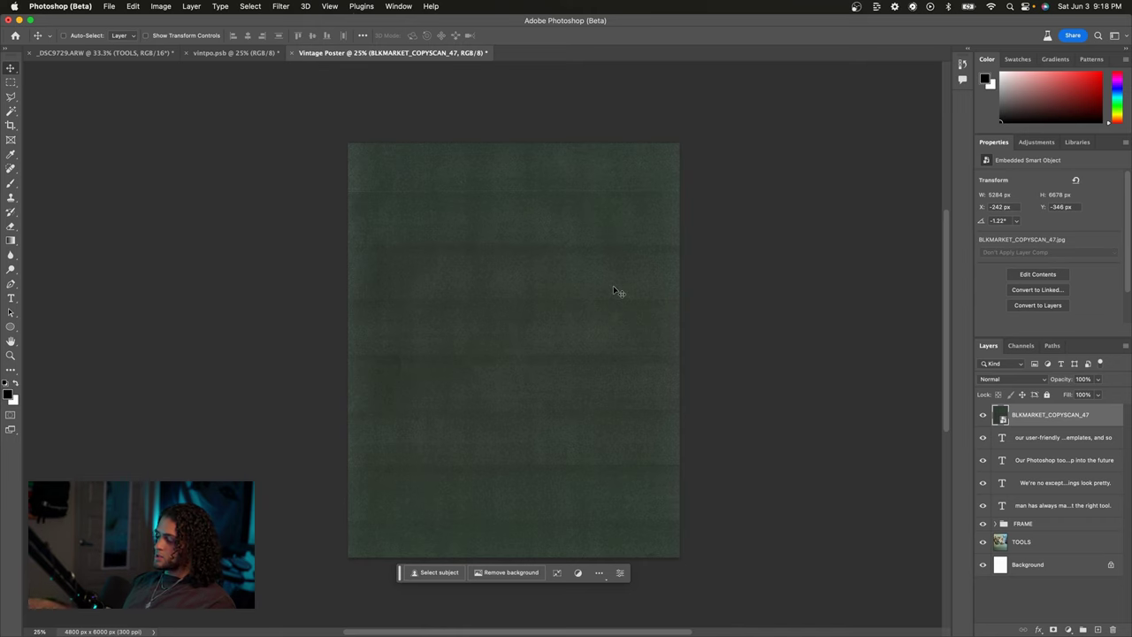
# - Set the scan texture layer's blend mode to Screen after trying Lighten and inspecting the grain up close
pyautogui.press('super+equal')
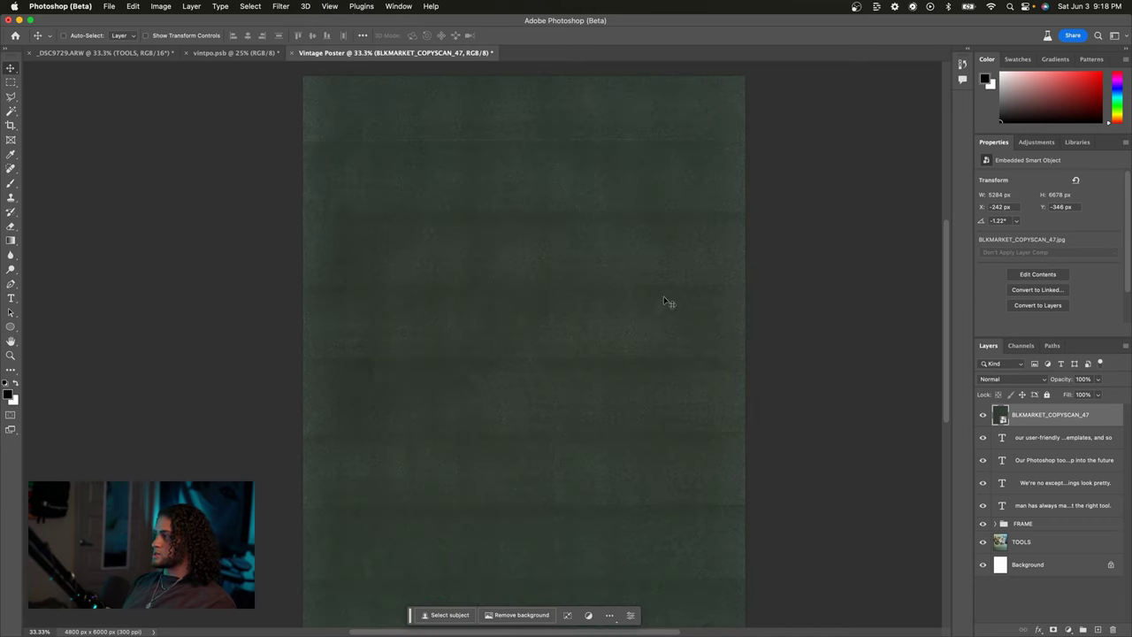
pyautogui.click(987, 381)
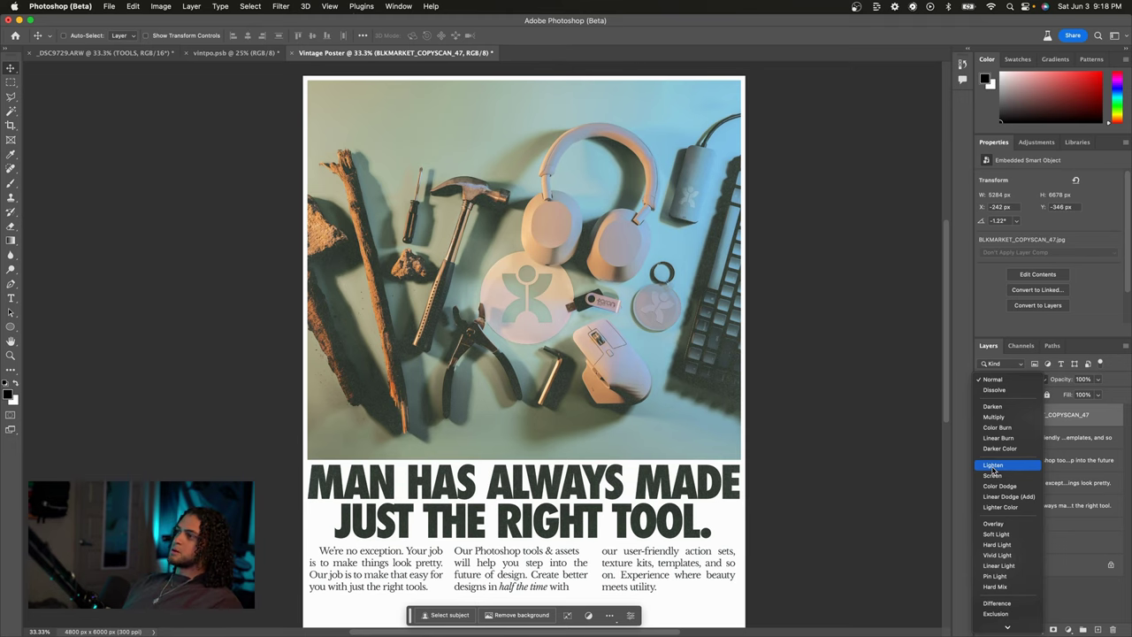
pyautogui.click(994, 467)
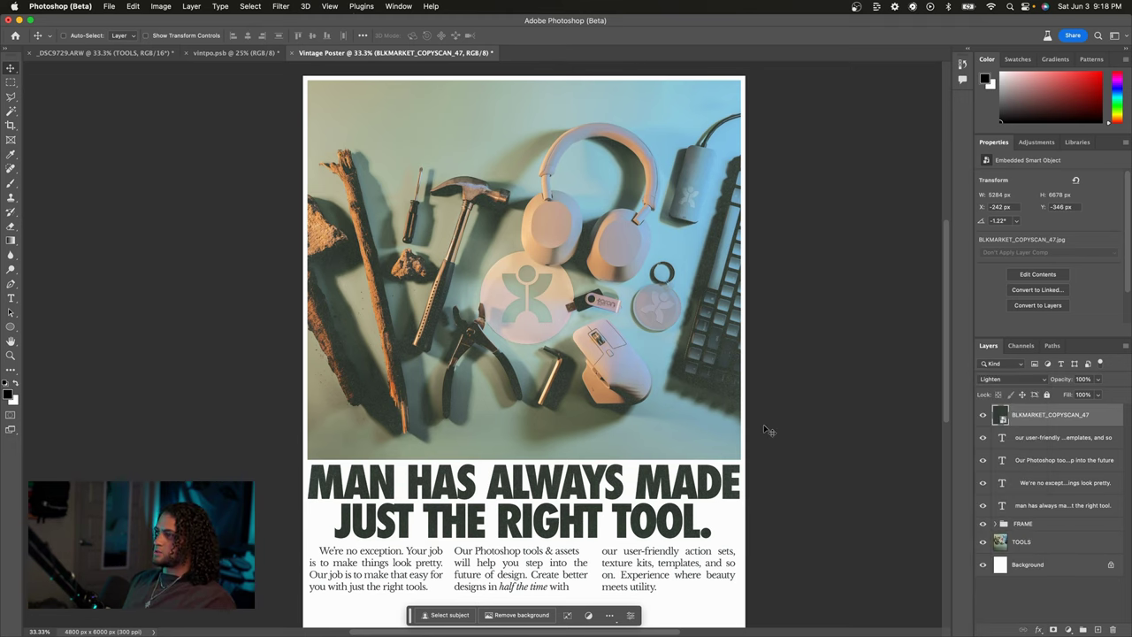
pyautogui.scroll(5, 768, 431)
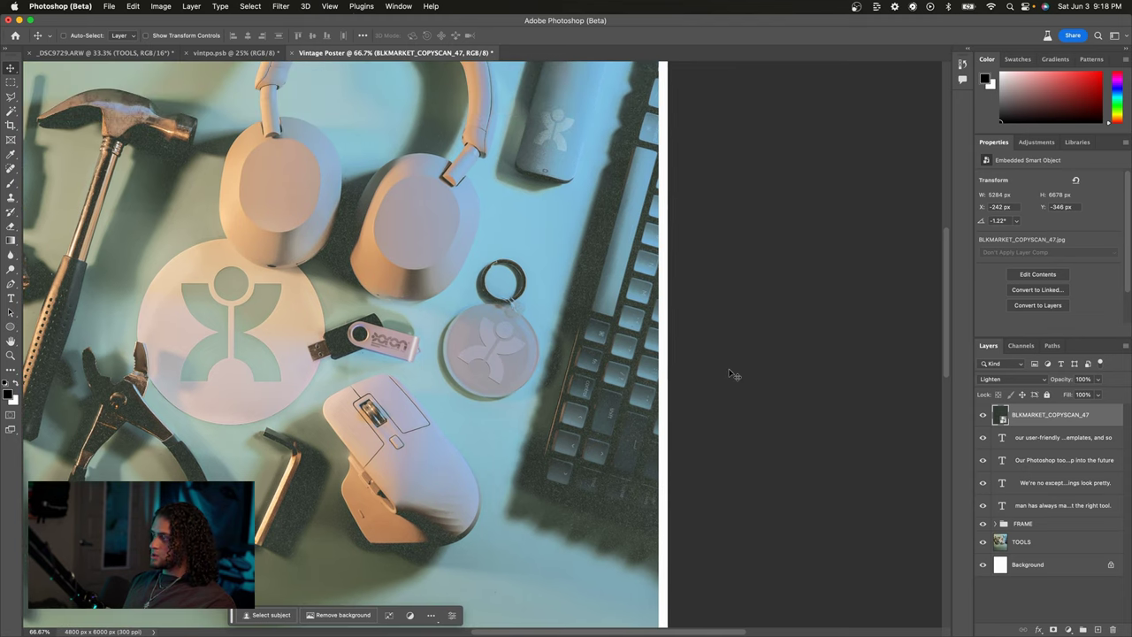
pyautogui.scroll(-5, 734, 375)
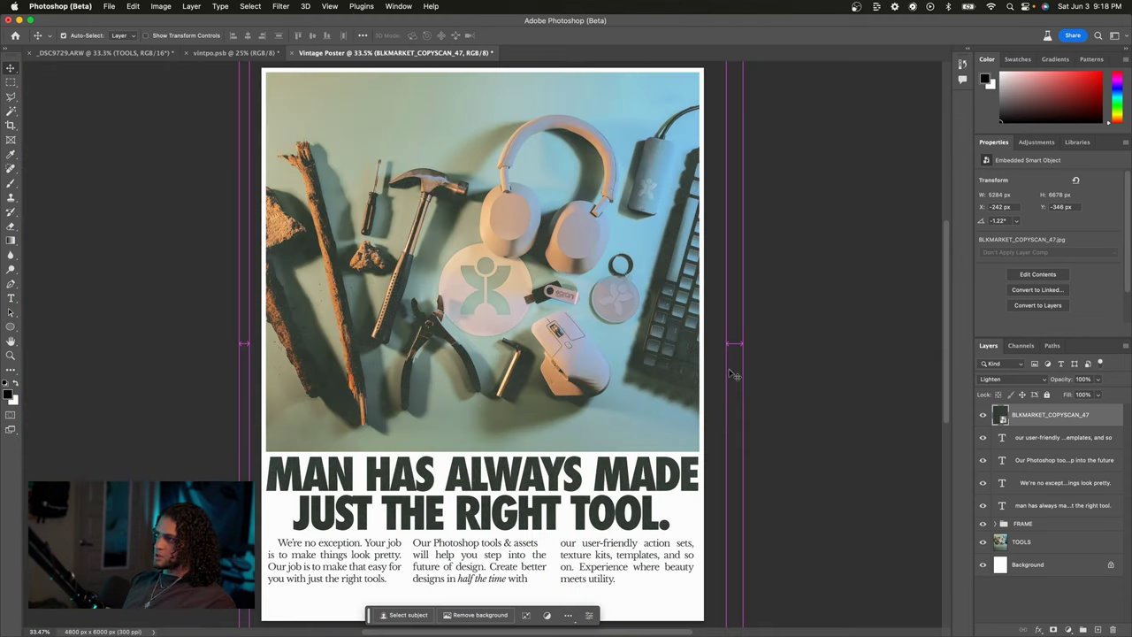
pyautogui.click(1003, 381)
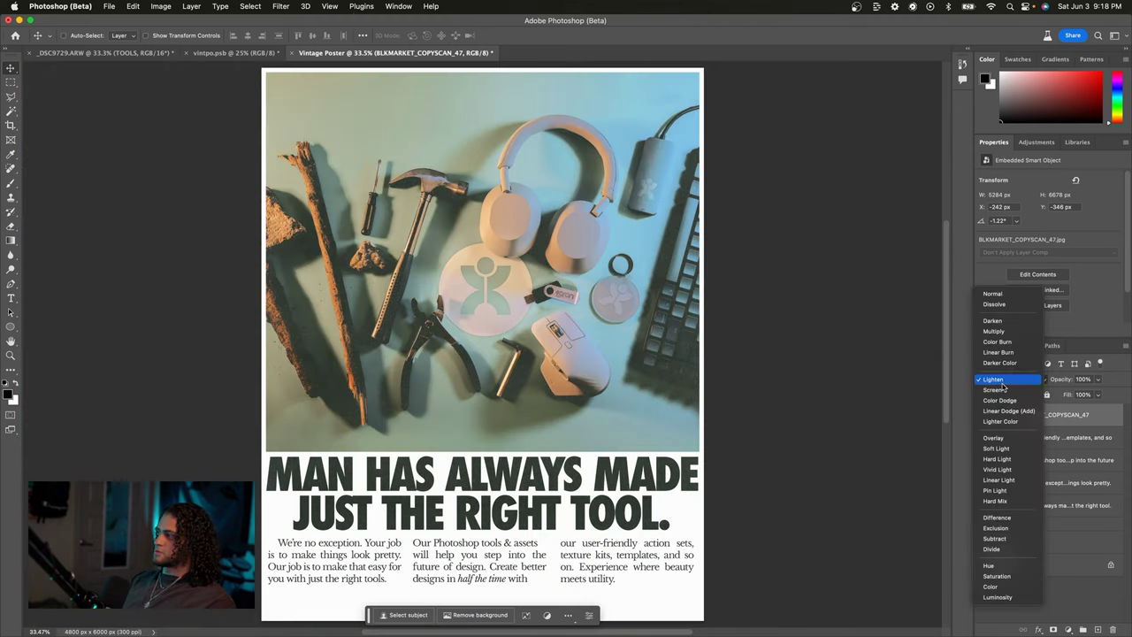
pyautogui.click(1002, 390)
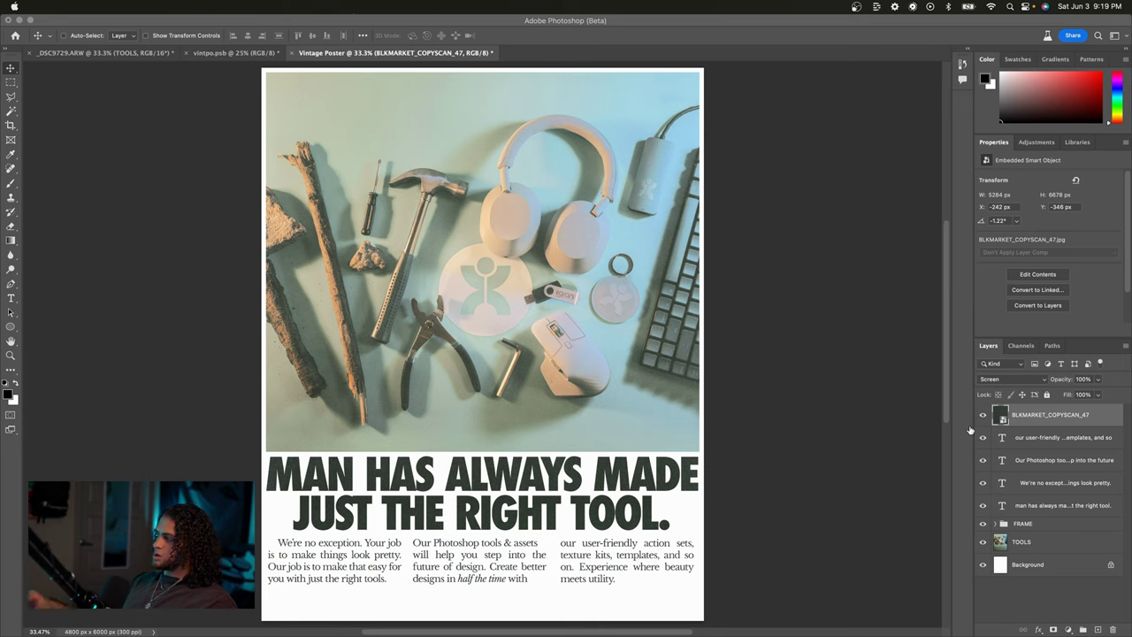
# - Add a Levels adjustment layer above the scan texture and set its midtone value to 0.80
pyautogui.click(1067, 629)
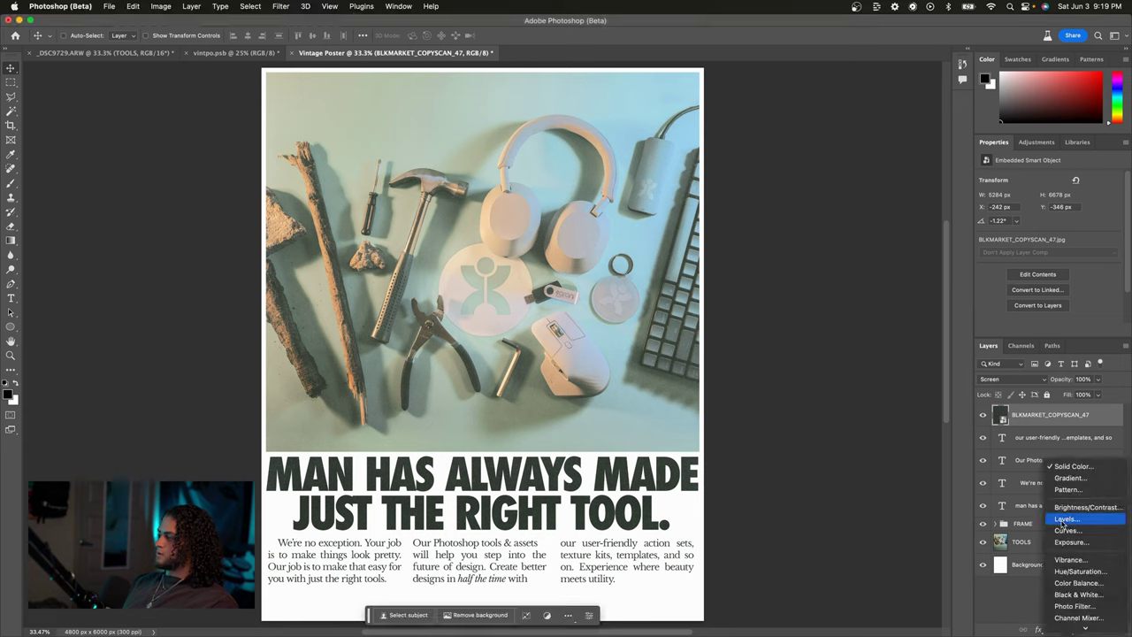
pyautogui.click(1062, 525)
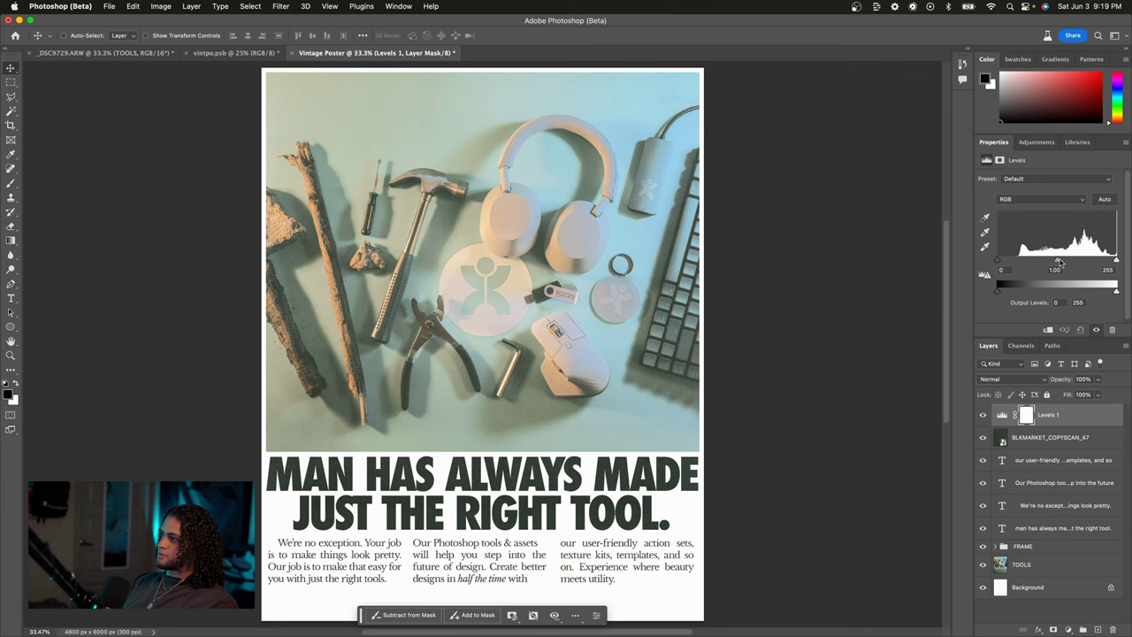
pyautogui.moveTo(1060, 264); pyautogui.dragTo(1067, 264)
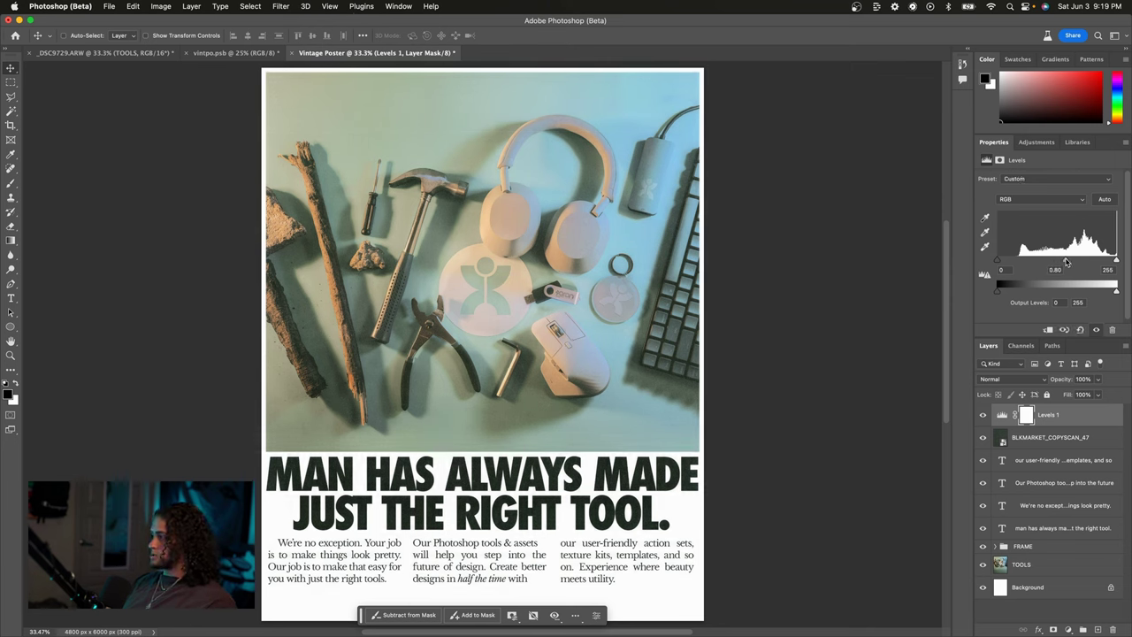
# - Desaturate the BLKMARKET_COPYSCAN_47 layer completely with a Hue/Saturation filter at Saturation -100
pyautogui.click(1059, 436)
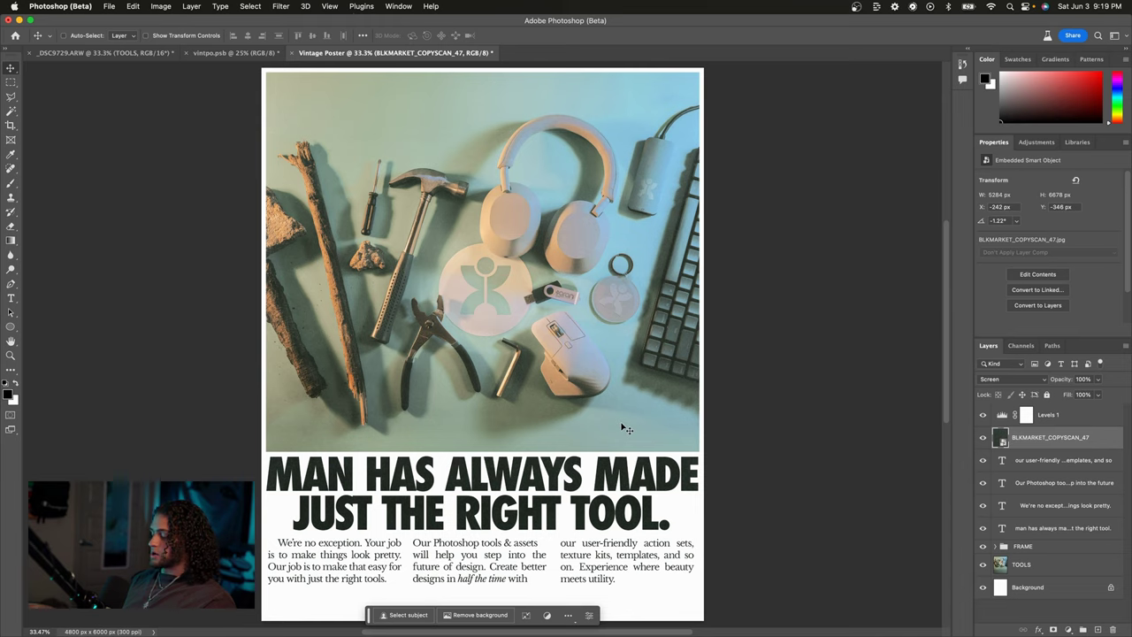
pyautogui.press('super')
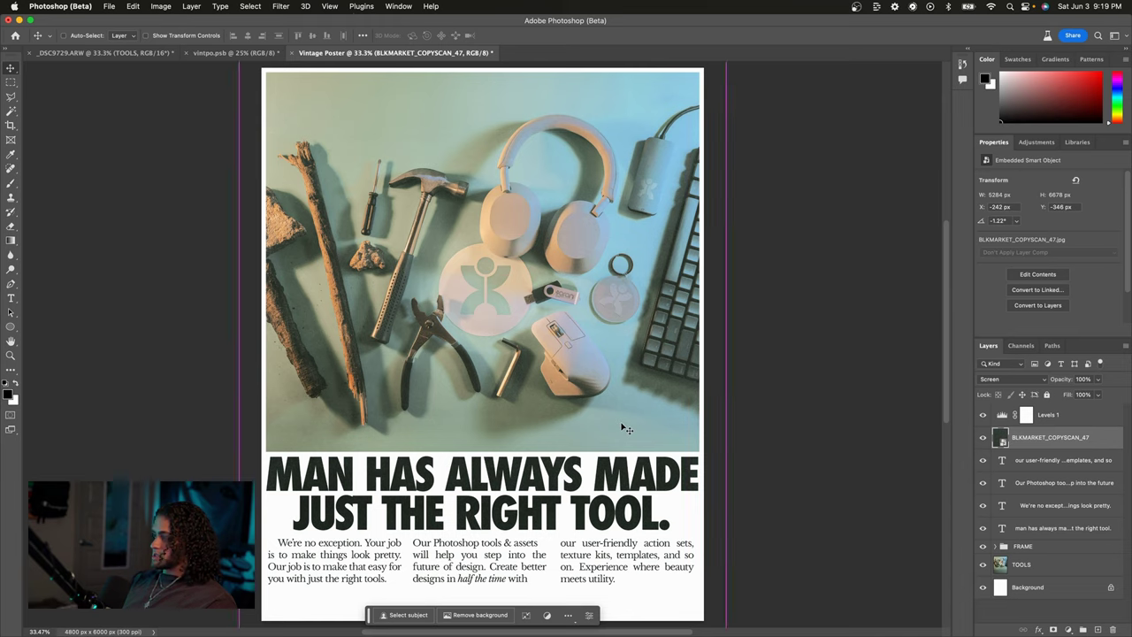
pyautogui.press('super+u')
pyautogui.moveTo(735, 161); pyautogui.dragTo(793, 223)
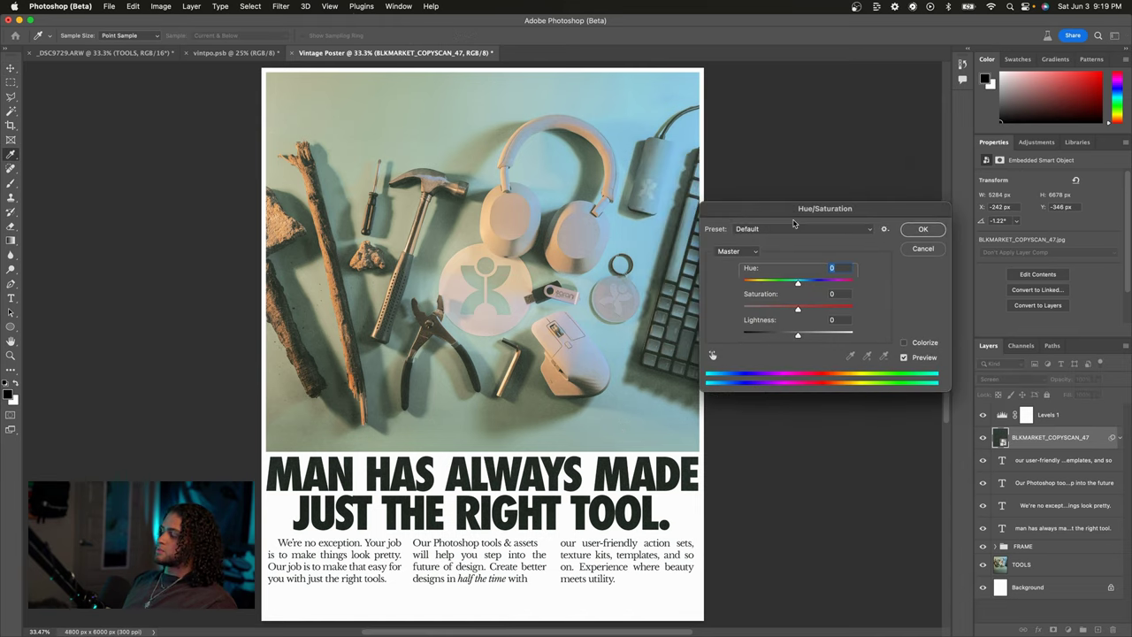
pyautogui.moveTo(788, 312); pyautogui.dragTo(655, 303)
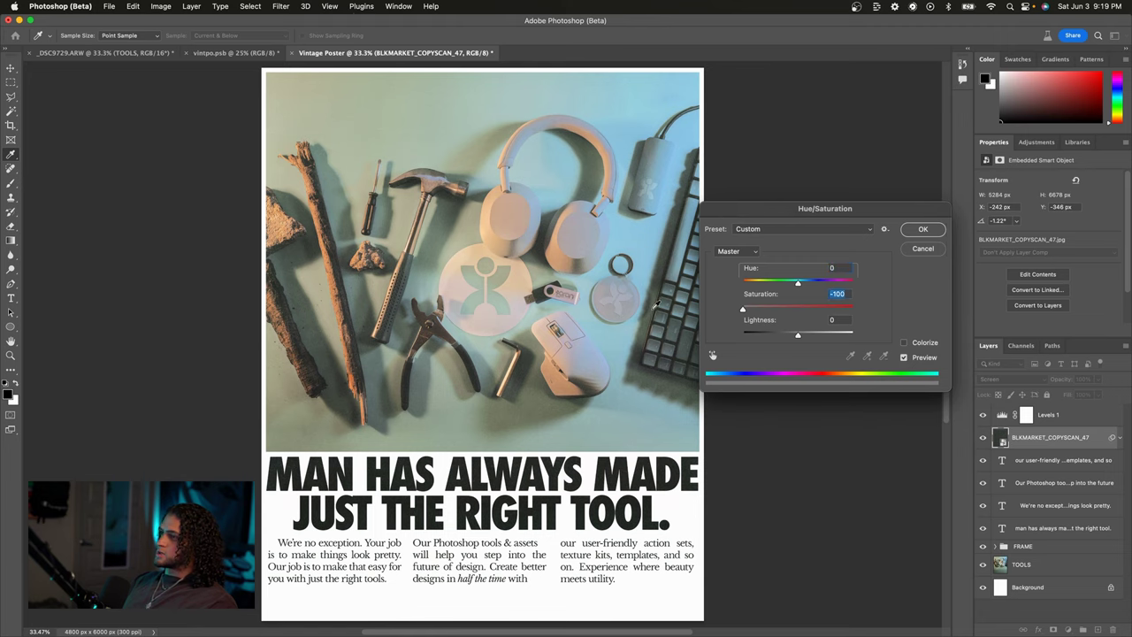
pyautogui.click(926, 231)
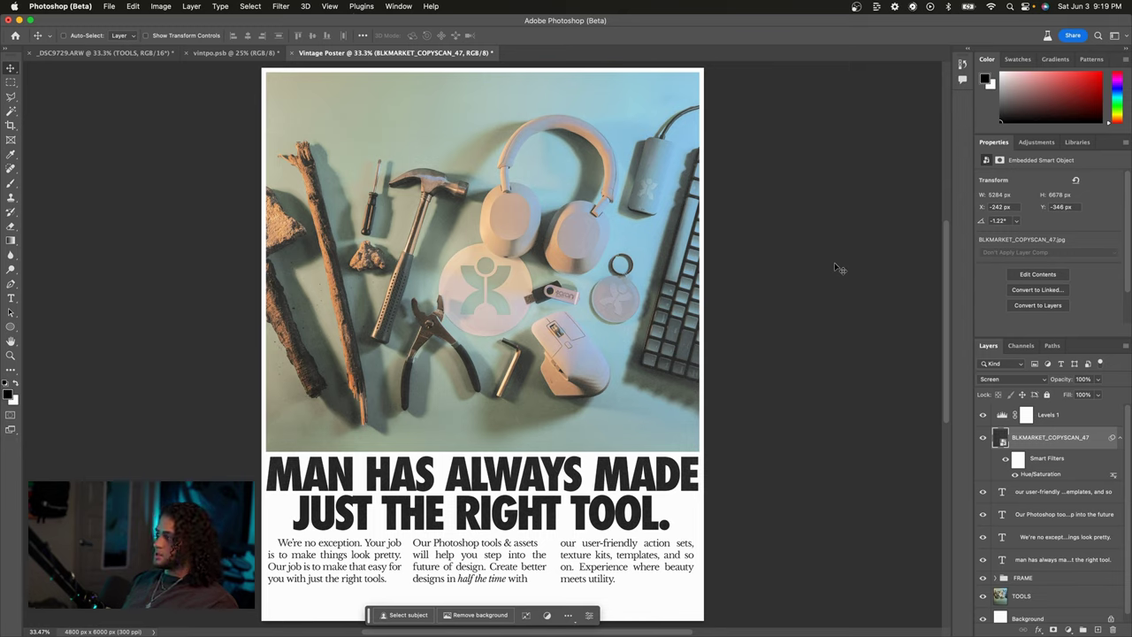
# - Warm the BLKMARKET_COPYSCAN_47 layer with a Color Balance filter, setting the midtones to +14 Red and -20 Yellow
pyautogui.press('super+b')
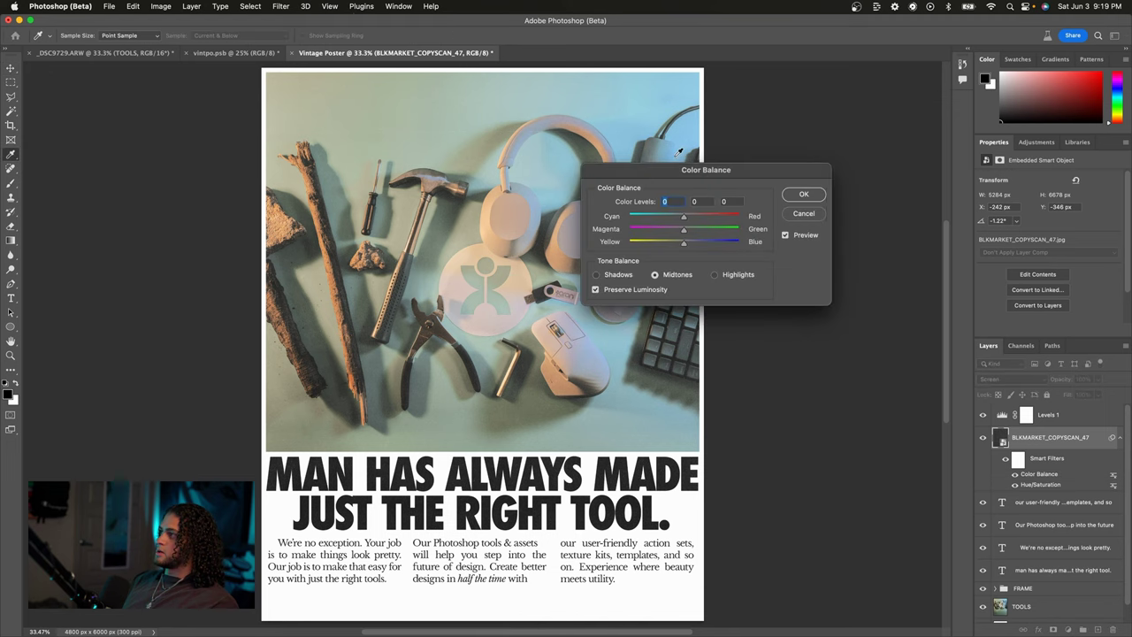
pyautogui.moveTo(678, 166); pyautogui.dragTo(726, 272)
pyautogui.moveTo(733, 347)
pyautogui.mouseDown()
pyautogui.moveTo(719, 350)
pyautogui.moveTo(744, 323)
pyautogui.moveTo(721, 351)
pyautogui.mouseUp()
pyautogui.moveTo(725, 279); pyautogui.dragTo(767, 219)
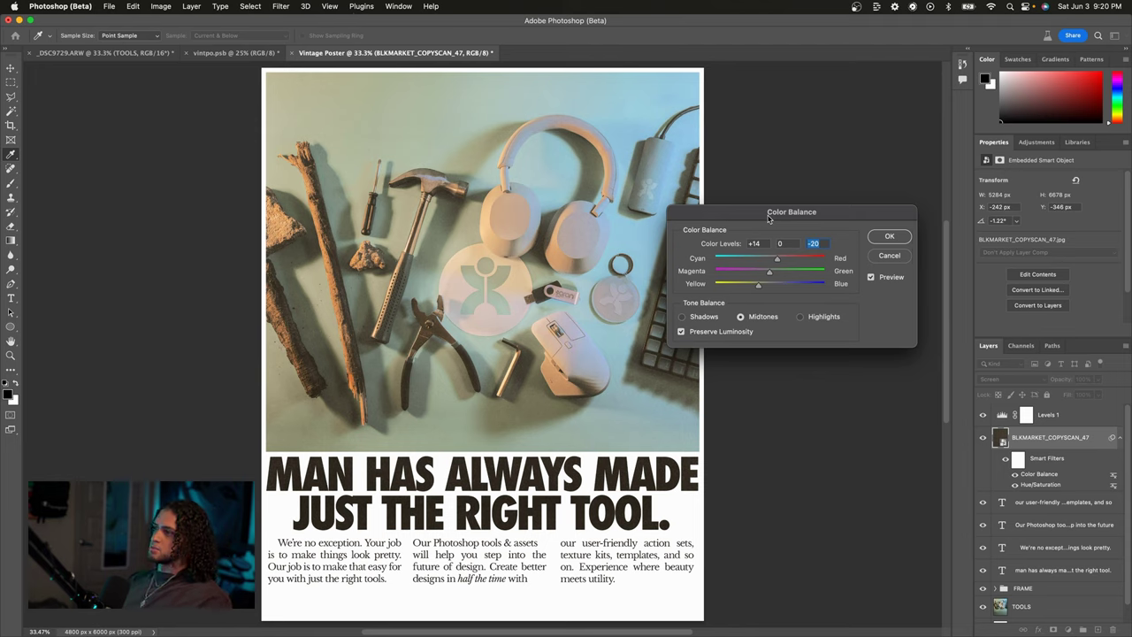
pyautogui.moveTo(768, 218); pyautogui.dragTo(791, 231)
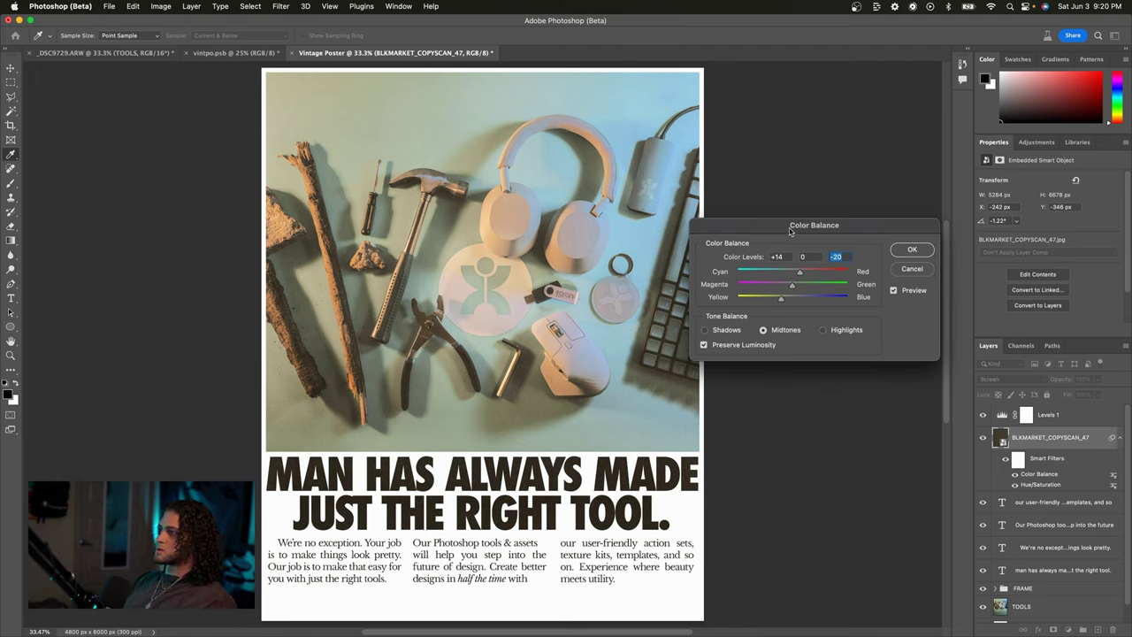
pyautogui.moveTo(791, 231); pyautogui.dragTo(786, 225)
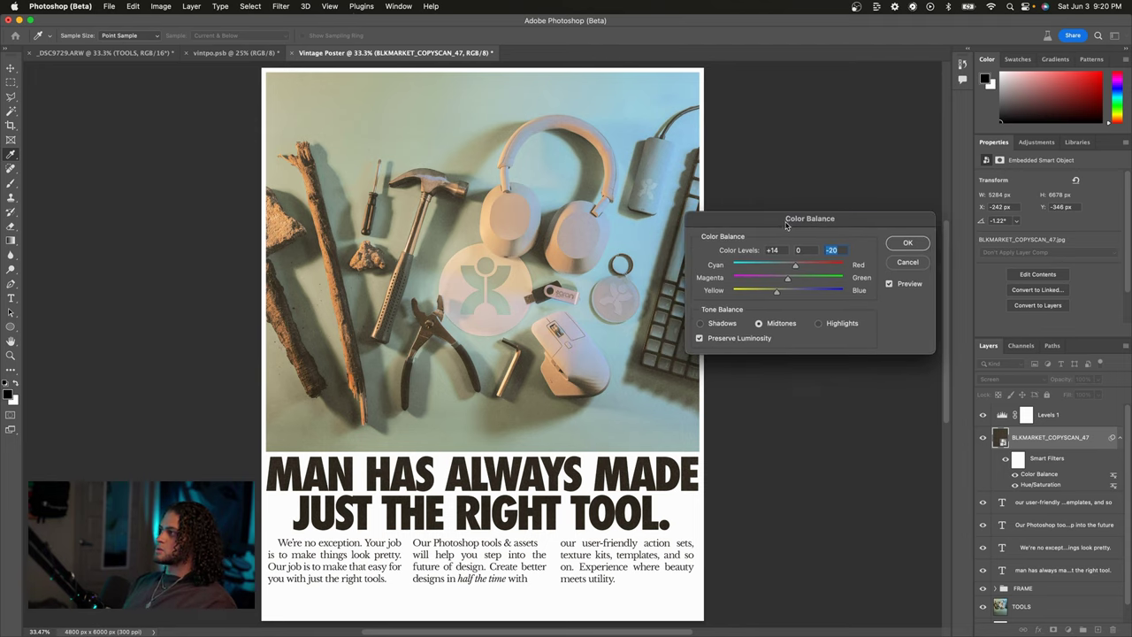
pyautogui.click(893, 243)
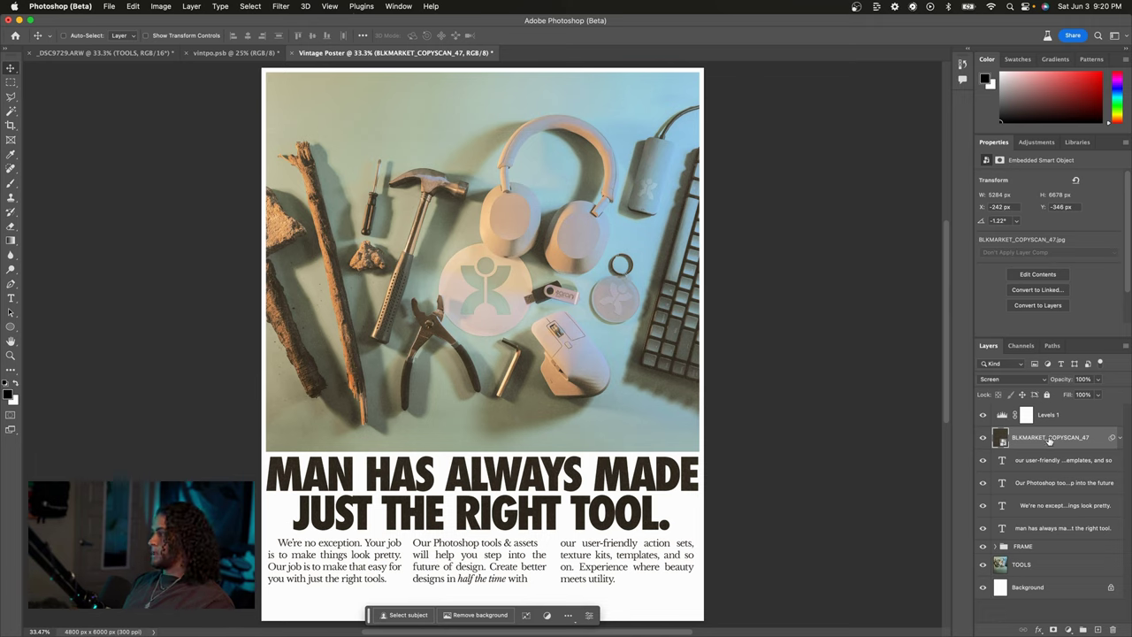
# - Make Levels 1 the active layer and switch to Finder's JPEGs texture folder
pyautogui.click(1083, 415)
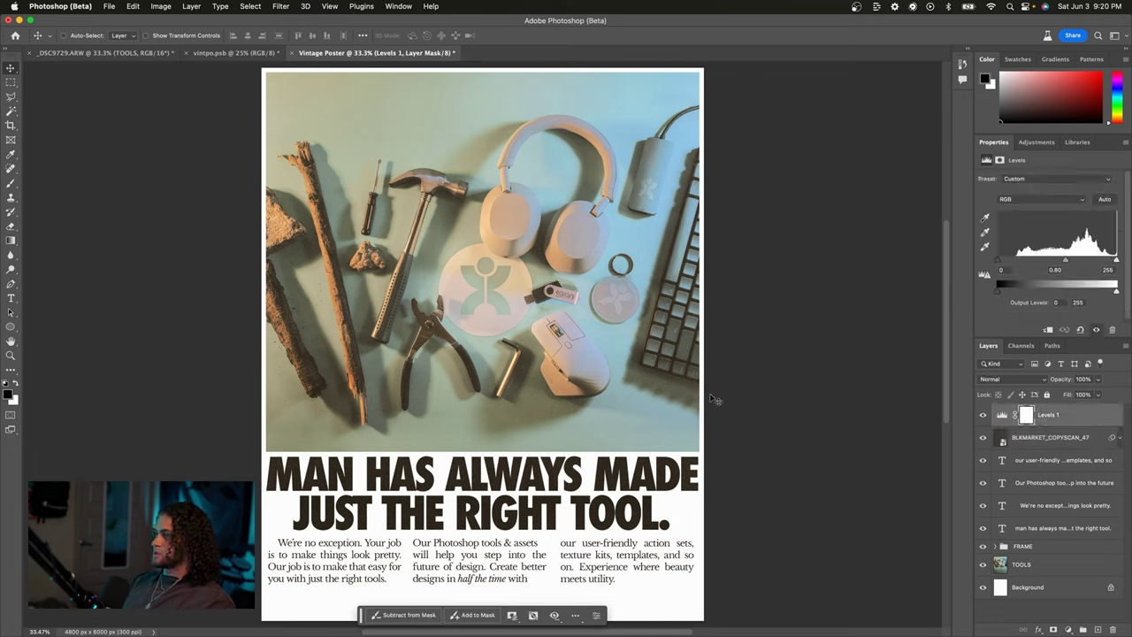
pyautogui.press('super+Tab')
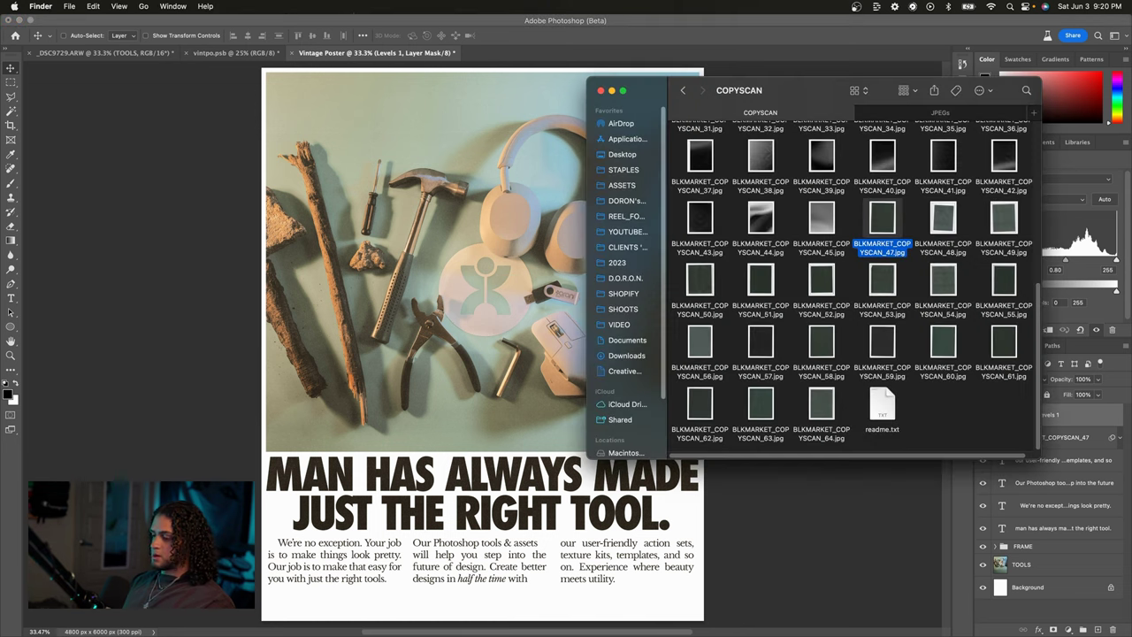
pyautogui.moveTo(805, 97)
pyautogui.mouseDown()
pyautogui.moveTo(770, 77)
pyautogui.moveTo(788, 102)
pyautogui.mouseUp()
pyautogui.click(855, 93)
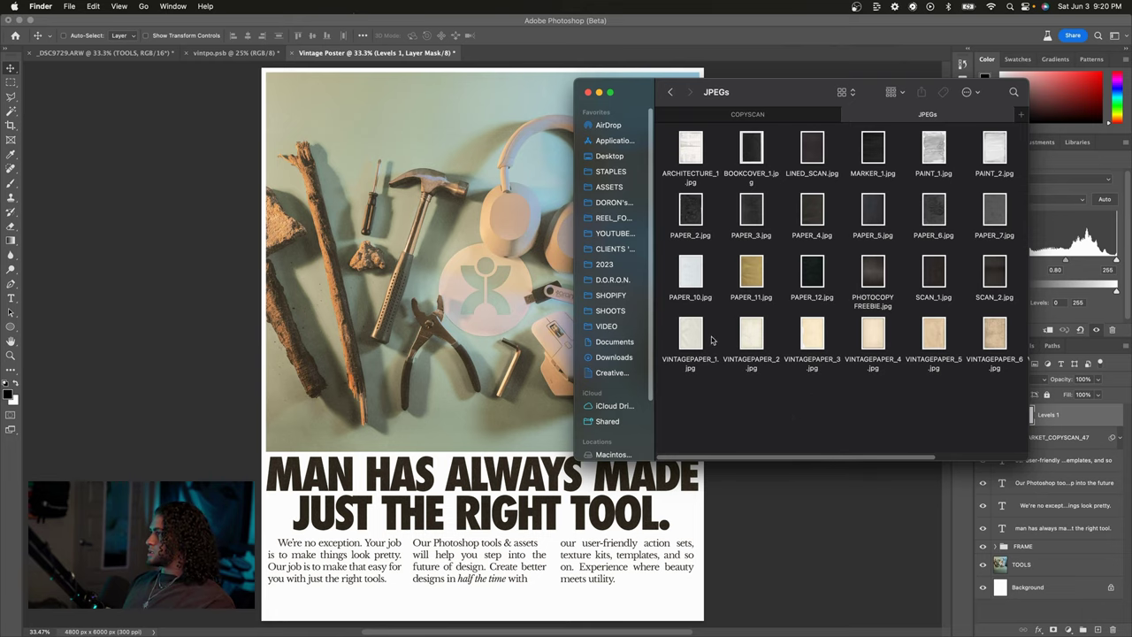
# - Try PAPER_10.jpg, enlarged to about 117%, as a Multiply overlay on the poster, and delete it
pyautogui.moveTo(691, 269); pyautogui.dragTo(433, 428)
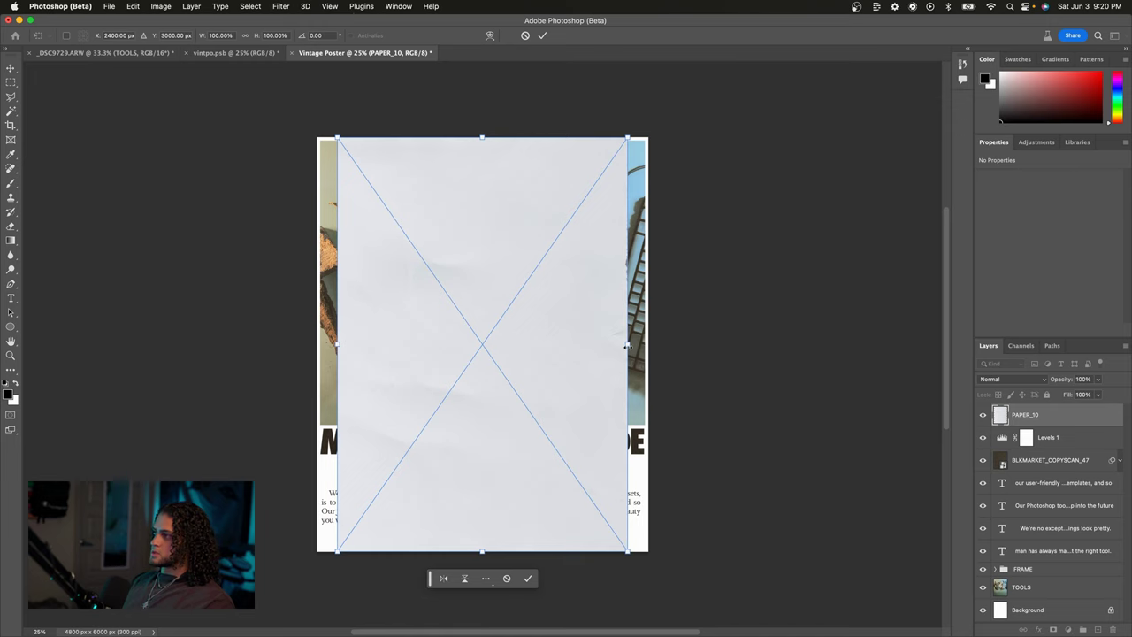
pyautogui.moveTo(626, 347); pyautogui.dragTo(652, 341)
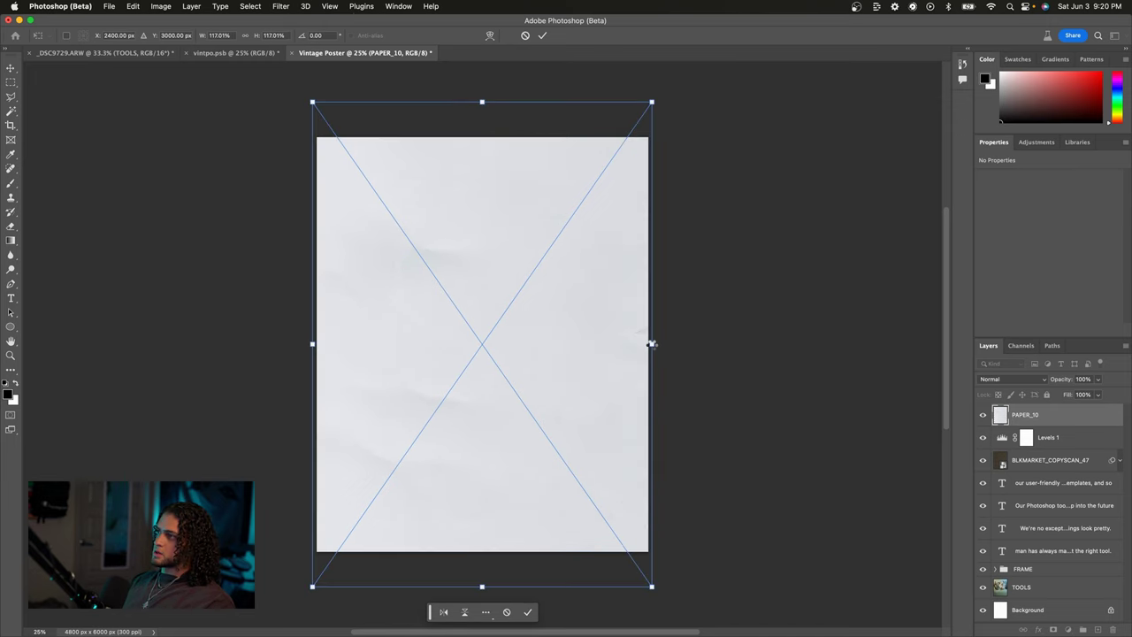
pyautogui.press('Return')
pyautogui.press('super+equal')
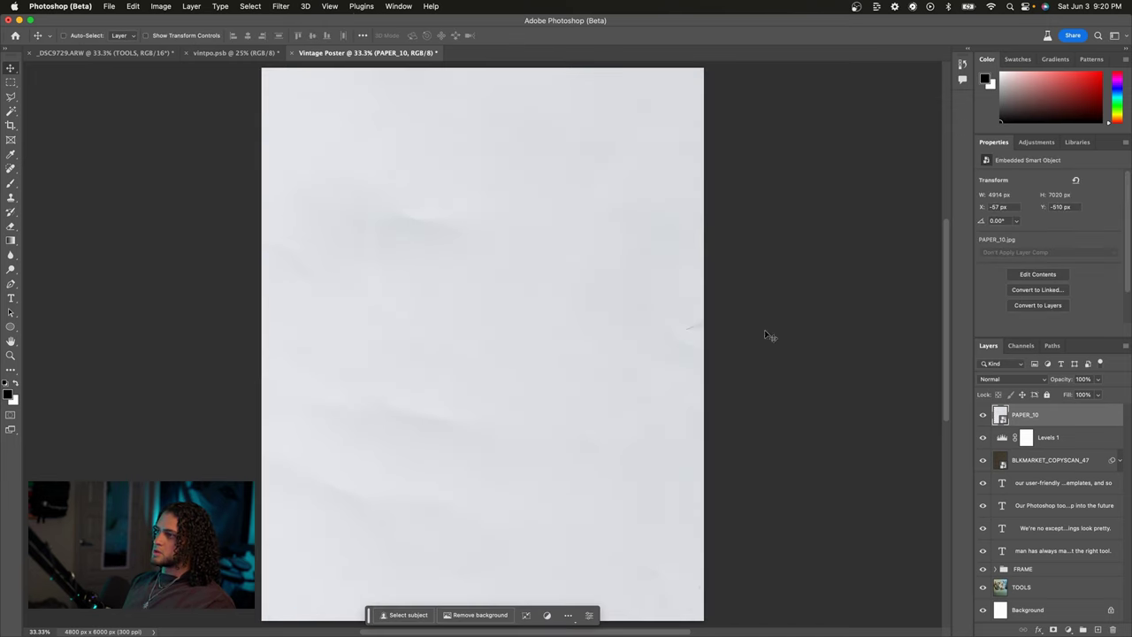
pyautogui.click(1000, 379)
pyautogui.click(1000, 426)
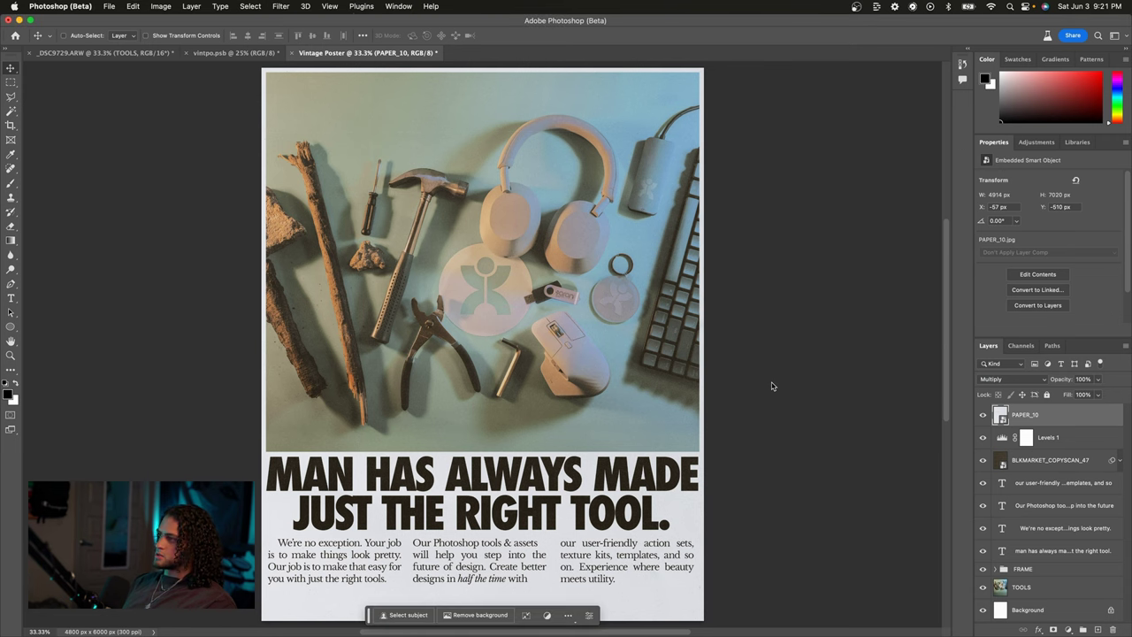
pyautogui.press('BackSpace')
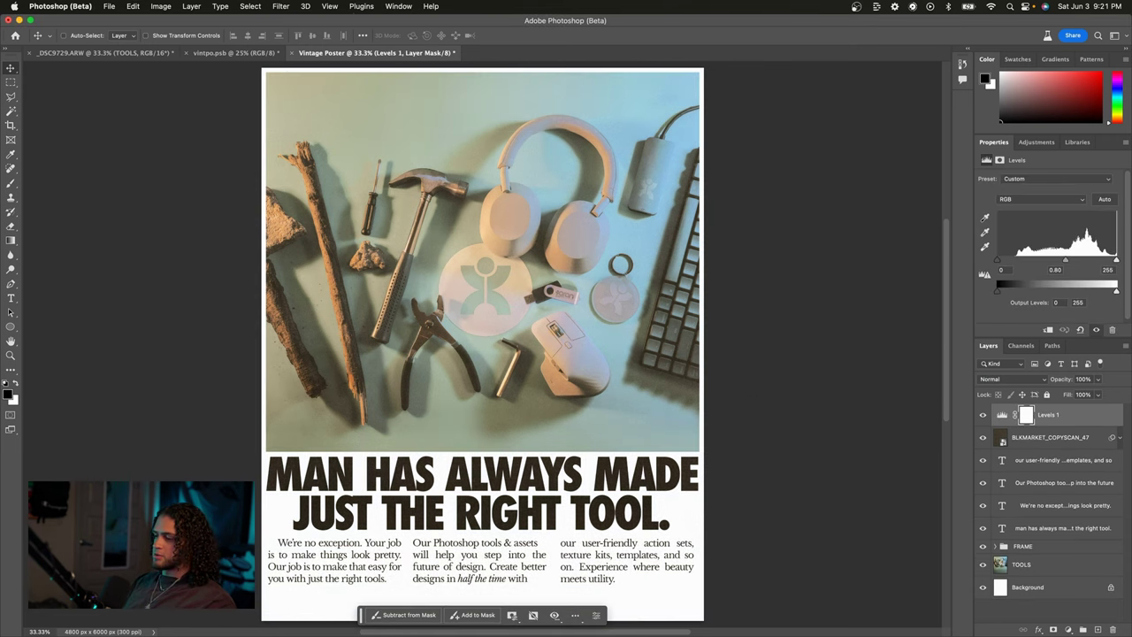
# - Place VINTAGEPAPER_2.jpg above Levels 1, enlarged to about 4812 x 6876 px, and blend it with Multiply at 50% opacity
pyautogui.press('super+Tab')
pyautogui.moveTo(751, 332); pyautogui.dragTo(705, 350)
pyautogui.press('Return')
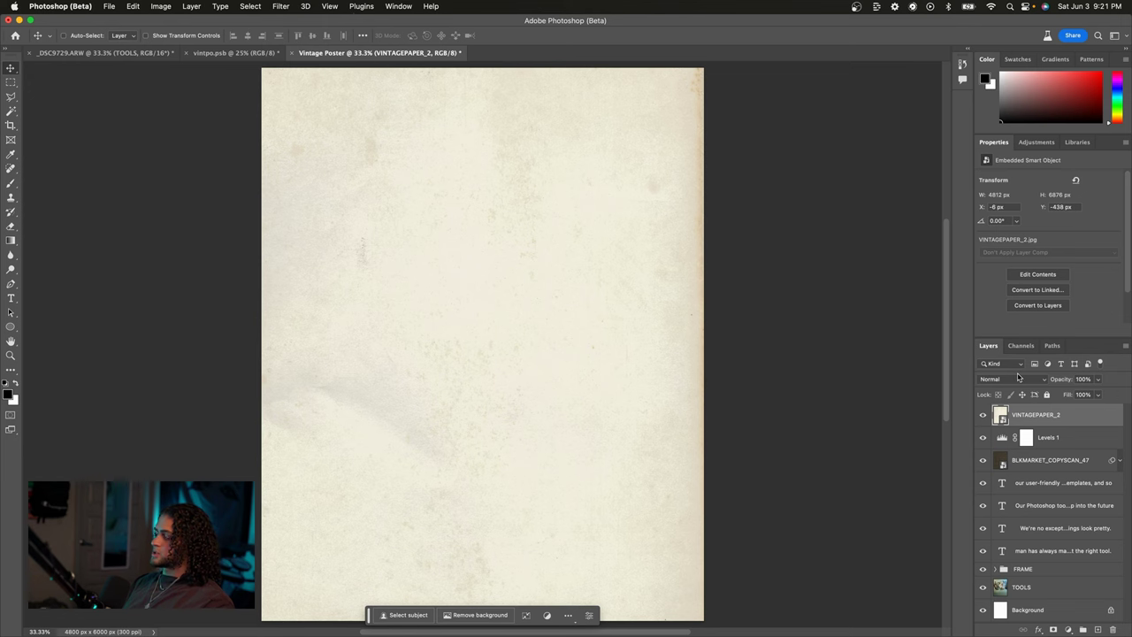
pyautogui.click(1002, 380)
pyautogui.click(994, 417)
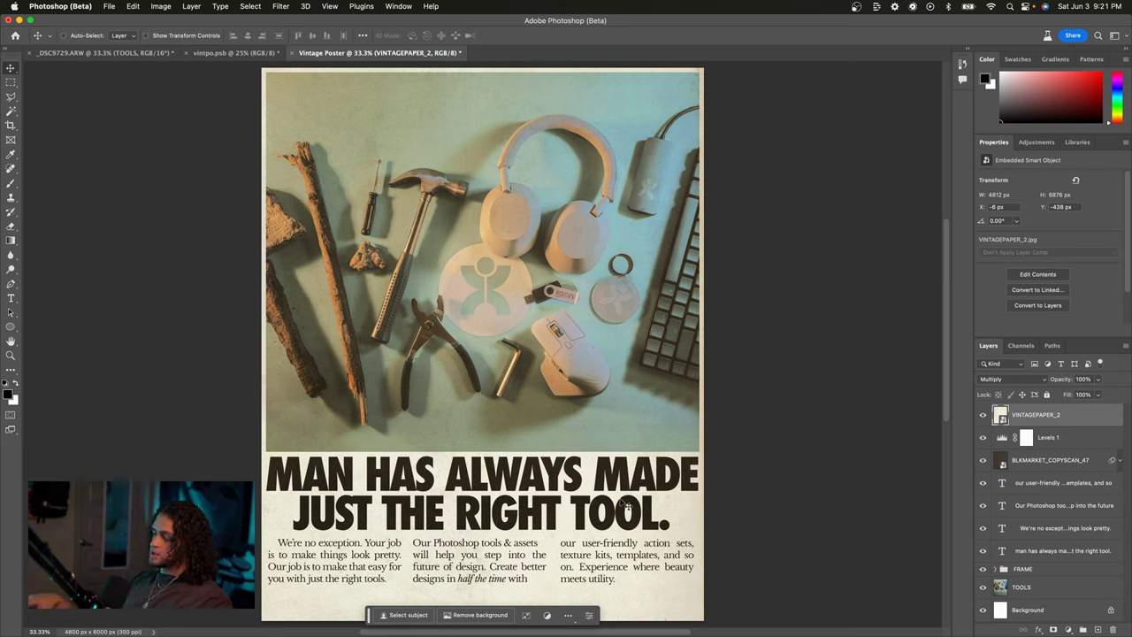
pyautogui.press('5')
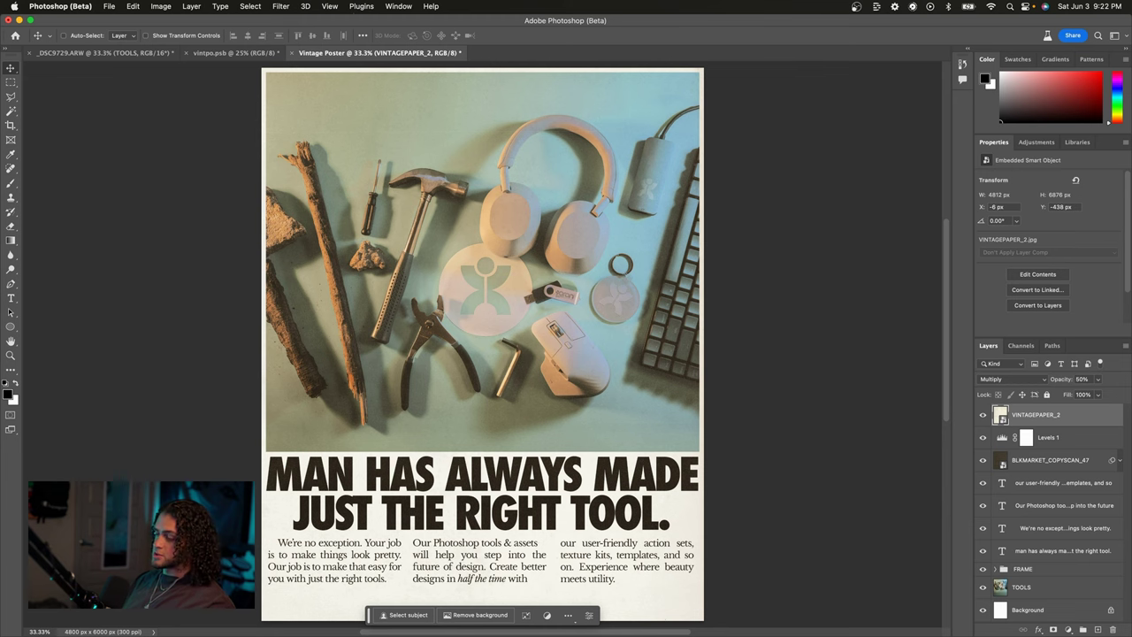
# - Place ARCHITECTURE_1.jpg from the texture folder on top of the poster, enlarged to about 114.83% to cover the canvas width
pyautogui.press('super+Tab')
pyautogui.moveTo(782, 148); pyautogui.dragTo(547, 296)
pyautogui.moveTo(677, 343); pyautogui.dragTo(705, 343)
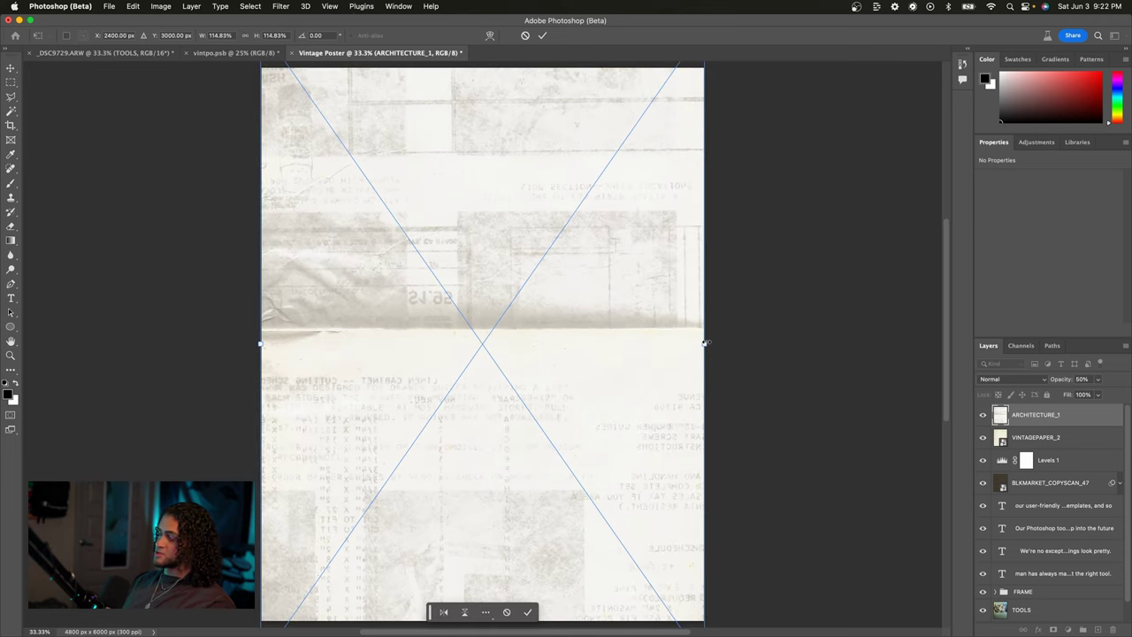
pyautogui.press('Return')
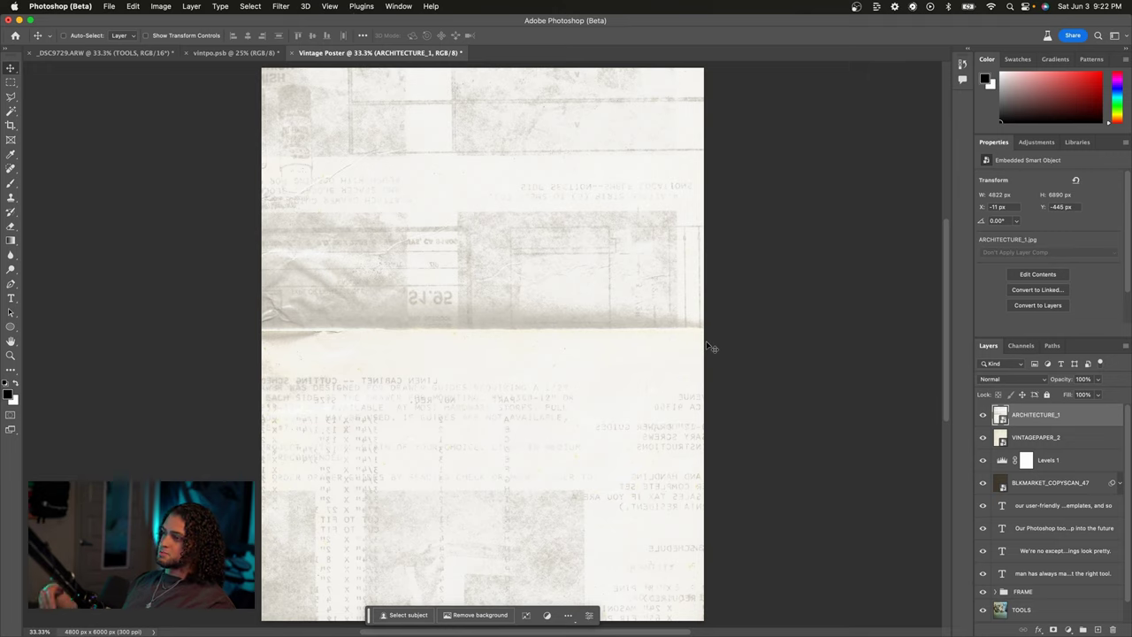
# - Blend the ARCHITECTURE_1 layer with Multiply at 30% opacity and check the texture up close
pyautogui.click(984, 380)
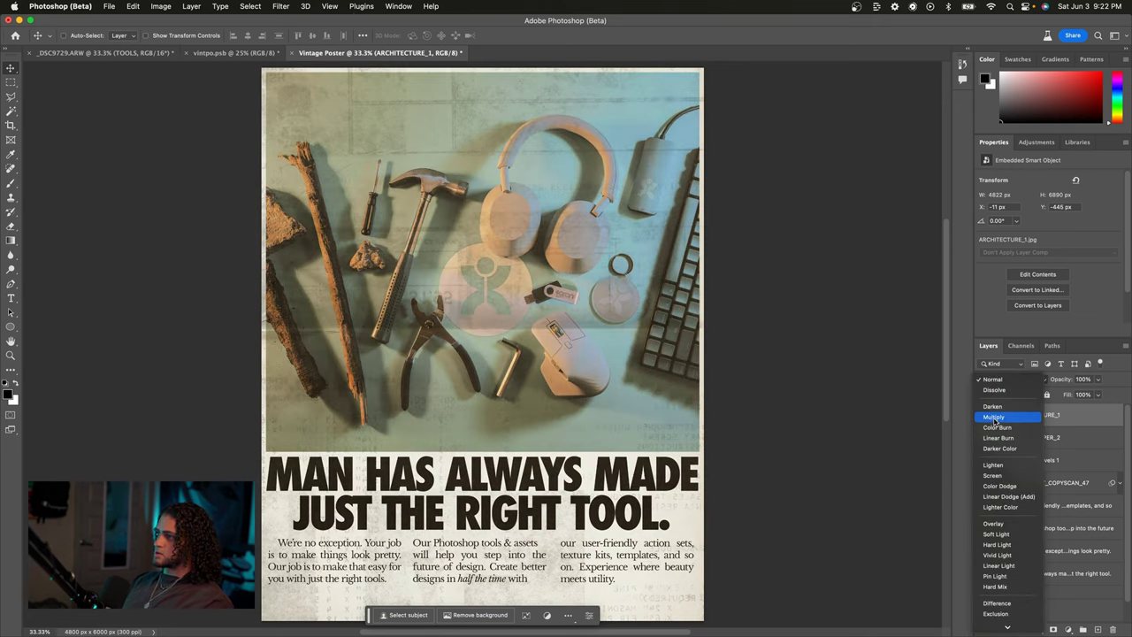
pyautogui.click(993, 417)
pyautogui.press('3')
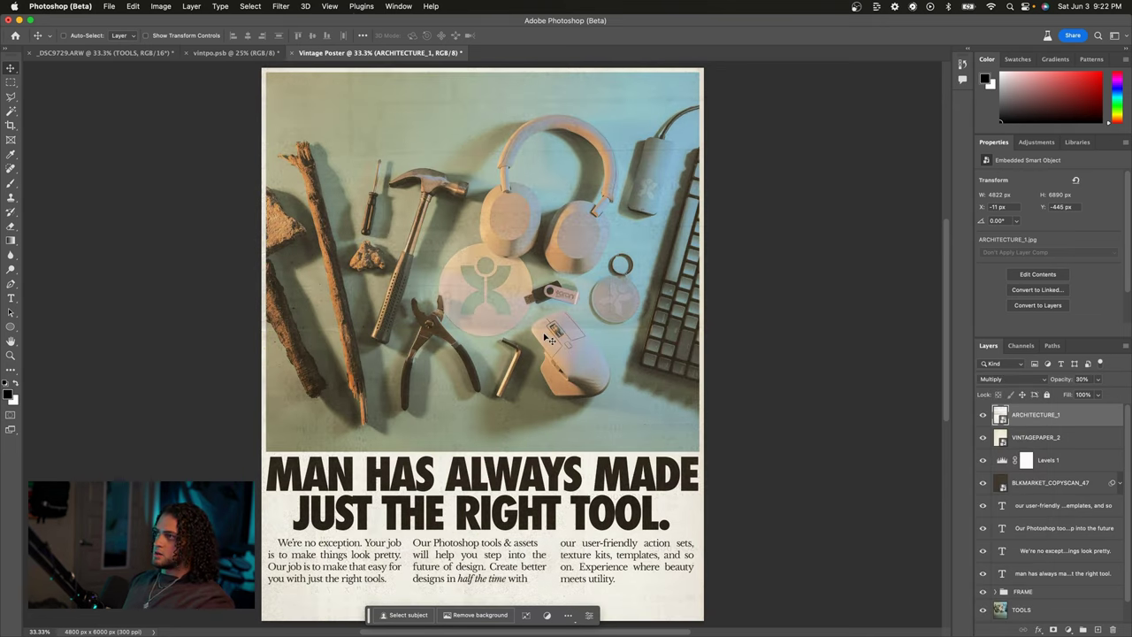
pyautogui.scroll(5, 549, 338)
pyautogui.scroll(-2, 549, 339)
pyautogui.scroll(2, 549, 338)
pyautogui.scroll(-4, 549, 339)
pyautogui.scroll(-1, 549, 339)
pyautogui.scroll(1, 549, 339)
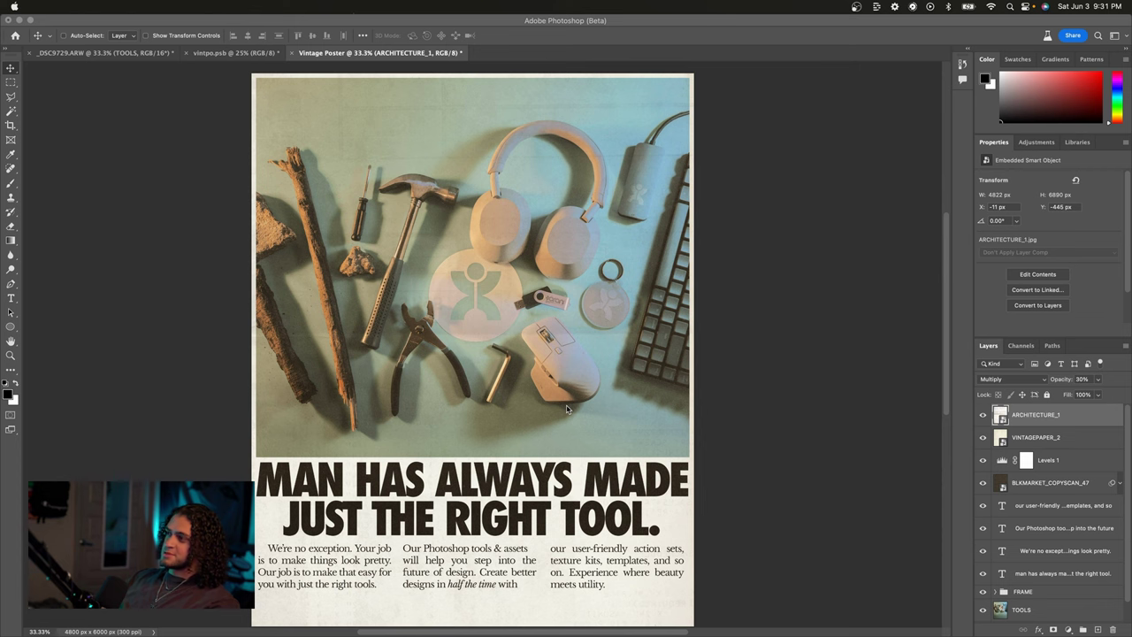
# - Place copydorontex.jpg from Finder's TEXTURES folder at 100% as the topmost layer of the poster
pyautogui.press('super+Tab')
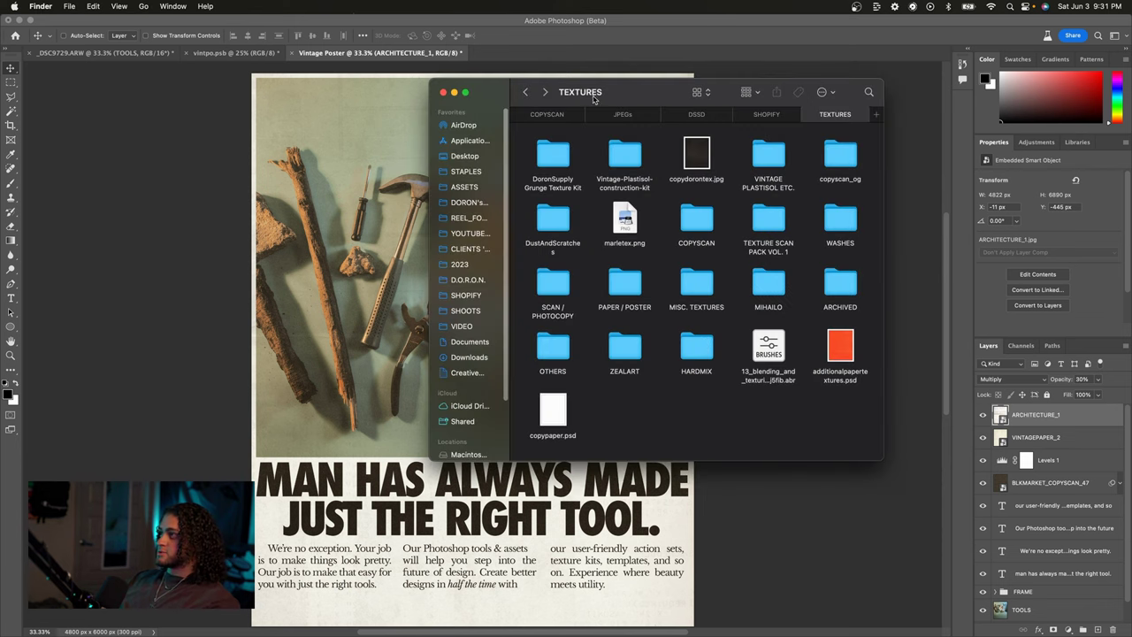
pyautogui.moveTo(592, 97); pyautogui.dragTo(770, 130)
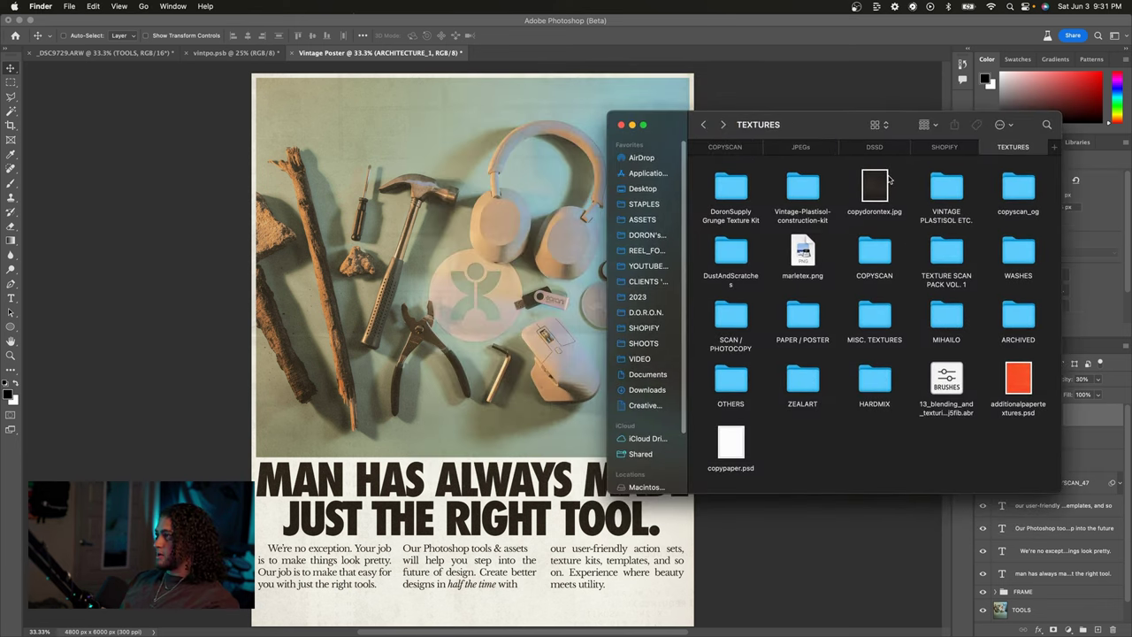
pyautogui.moveTo(873, 189); pyautogui.dragTo(502, 270)
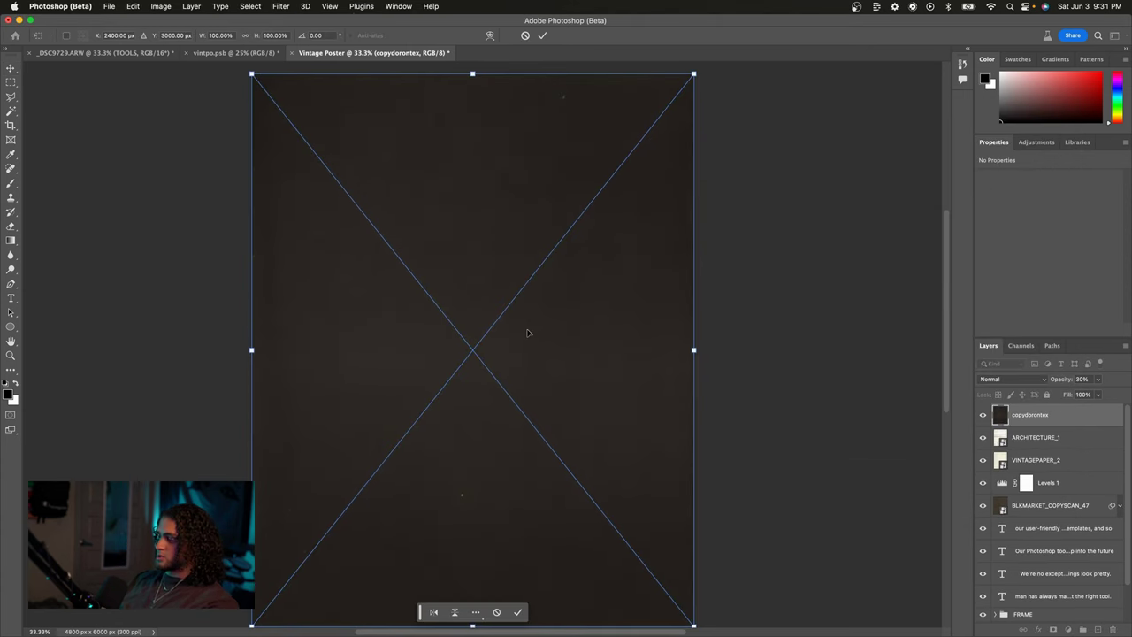
pyautogui.press('Return')
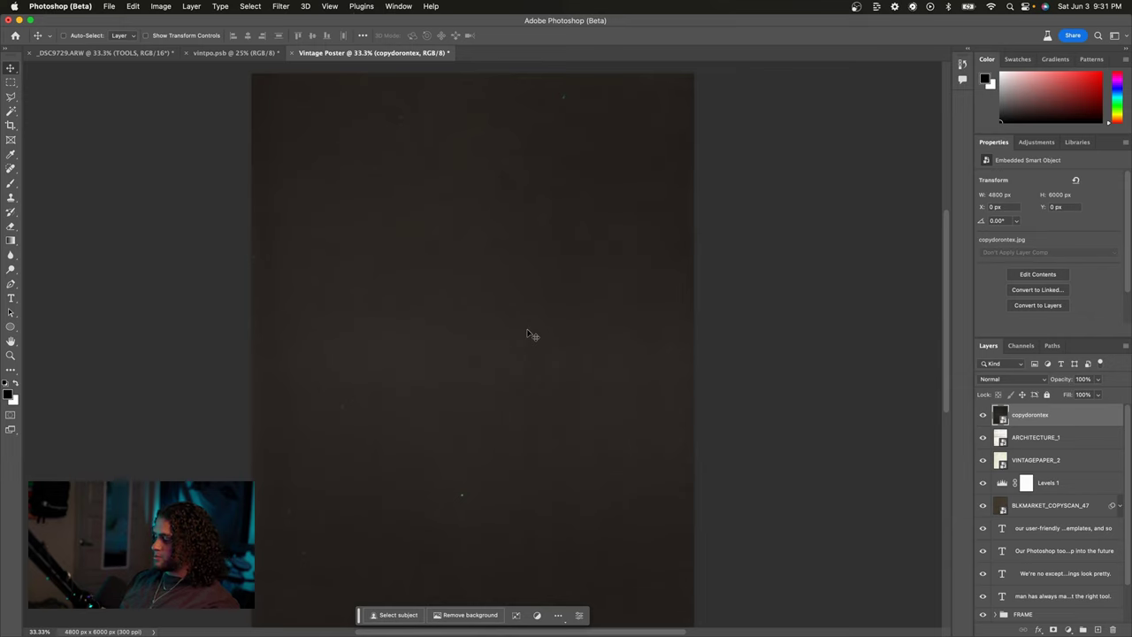
# - Brighten the copydorontex layer with a Levels filter, setting the midtone input to 0.88 and the white input to 115
pyautogui.press('super+l')
pyautogui.moveTo(771, 274); pyautogui.dragTo(664, 276)
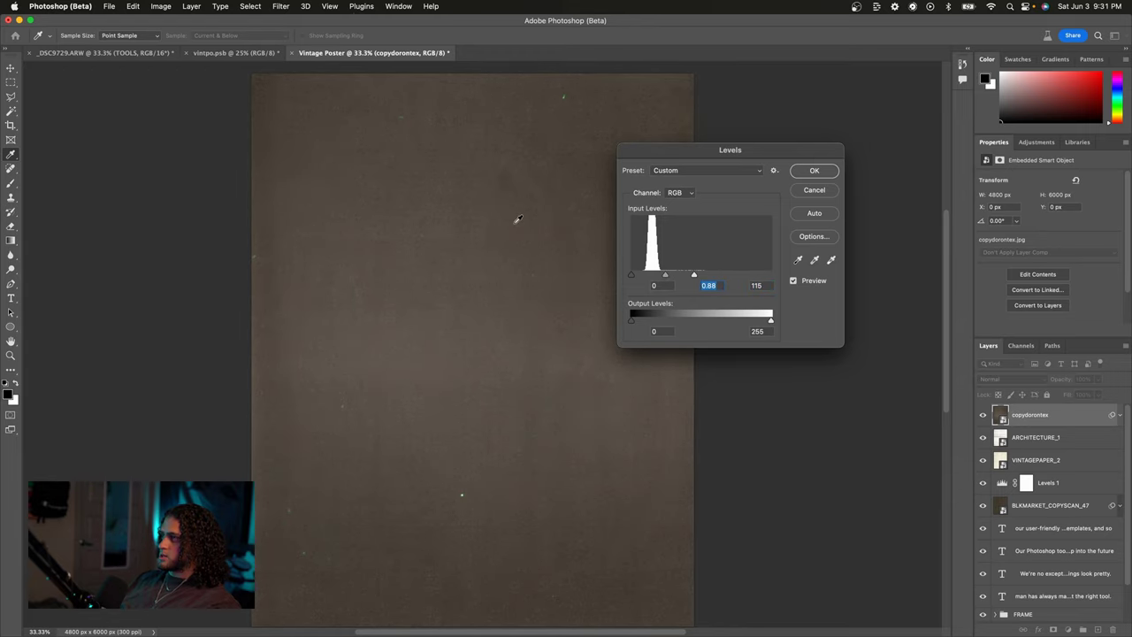
pyautogui.moveTo(670, 144); pyautogui.dragTo(763, 146)
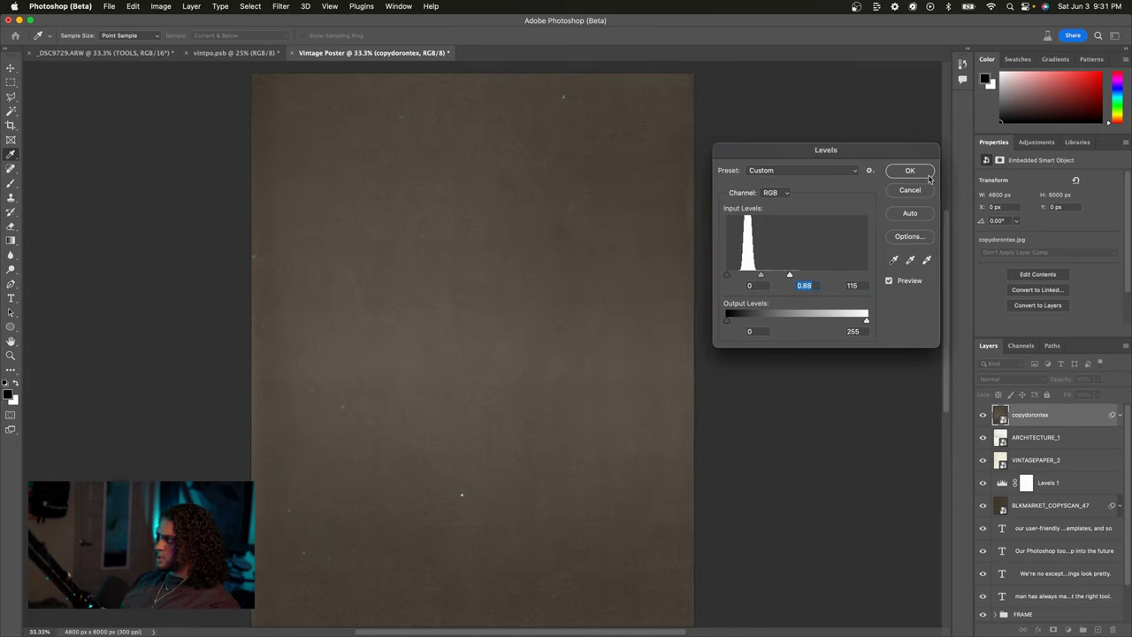
pyautogui.click(907, 170)
# - Desaturate the copydorontex layer completely with a Hue/Saturation filter at Saturation -100
pyautogui.press('super+u')
pyautogui.press('Tab')
pyautogui.hotkey('shift', 'Down')
pyautogui.hotkey('shift', 'Down')
pyautogui.hotkey('shift', 'Down')
pyautogui.hotkey('shift', 'Down')
pyautogui.hotkey('shift', 'Down')
pyautogui.hotkey('shift', 'Down')
pyautogui.hotkey('shift', 'Down')
pyautogui.hotkey('shift', 'Down')
pyautogui.hotkey('shift', 'Down')
pyautogui.hotkey('shift', 'Down')
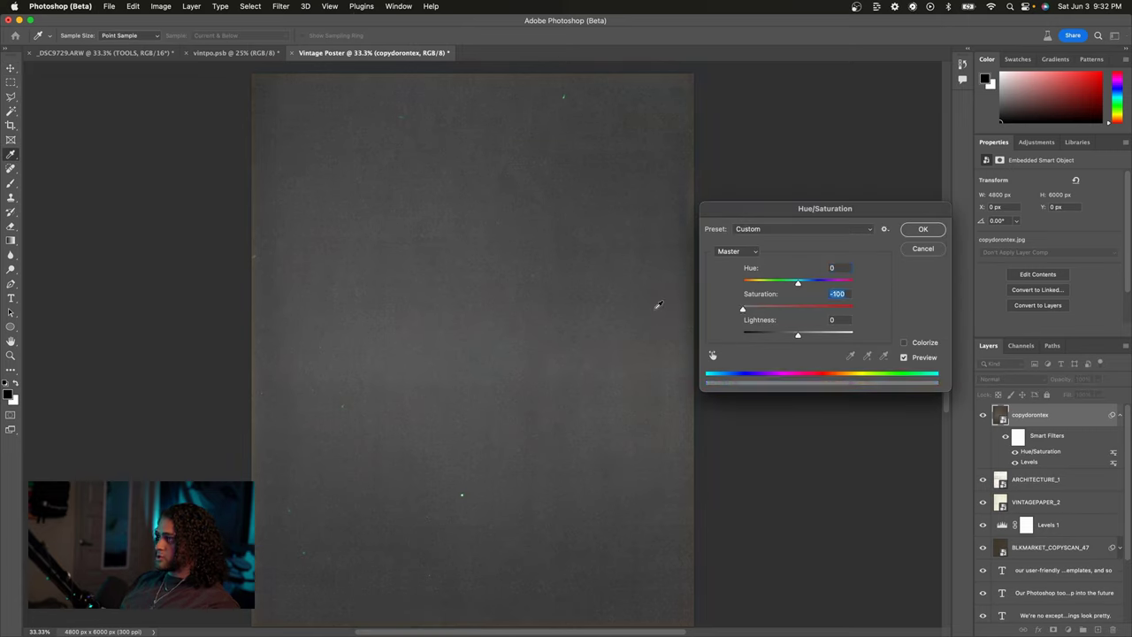
pyautogui.click(923, 229)
# - Move the Levels filter above Hue/Saturation on the copydorontex layer and raise its midtone input to about 1.22
pyautogui.doubleClick(1032, 461)
pyautogui.click(911, 191)
pyautogui.moveTo(1026, 467); pyautogui.dragTo(1028, 449)
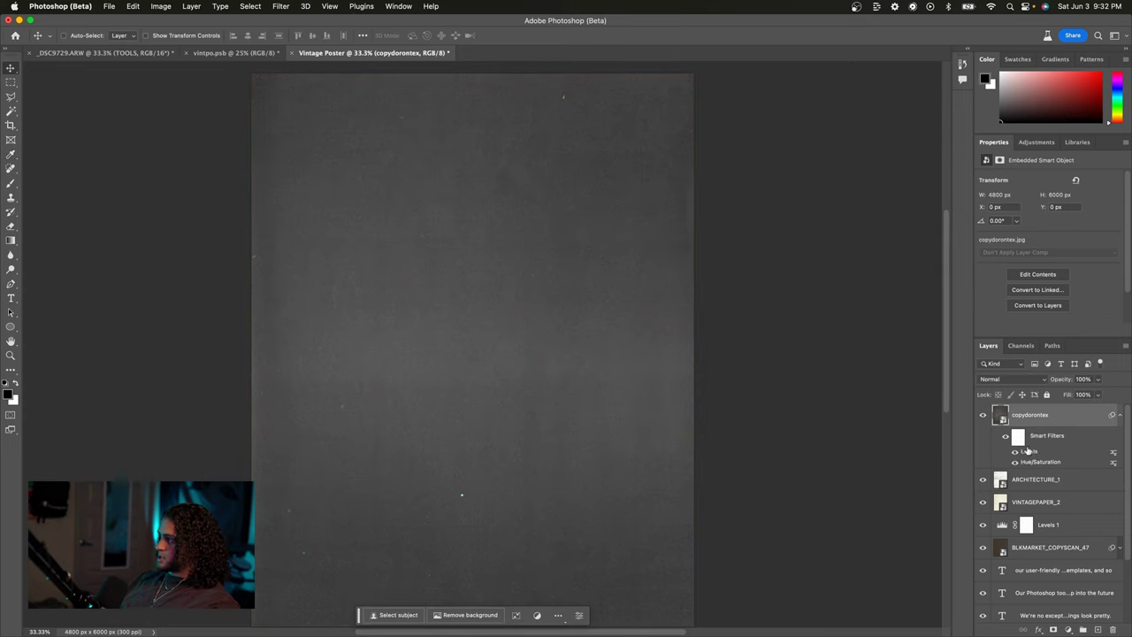
pyautogui.doubleClick(1028, 451)
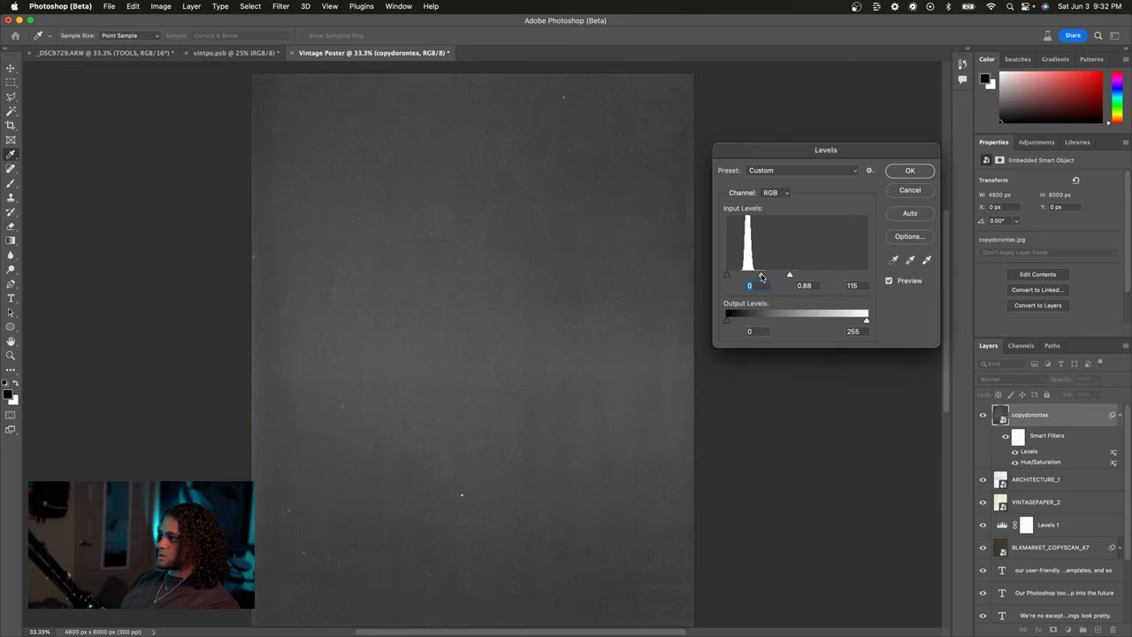
pyautogui.moveTo(756, 277); pyautogui.dragTo(755, 276)
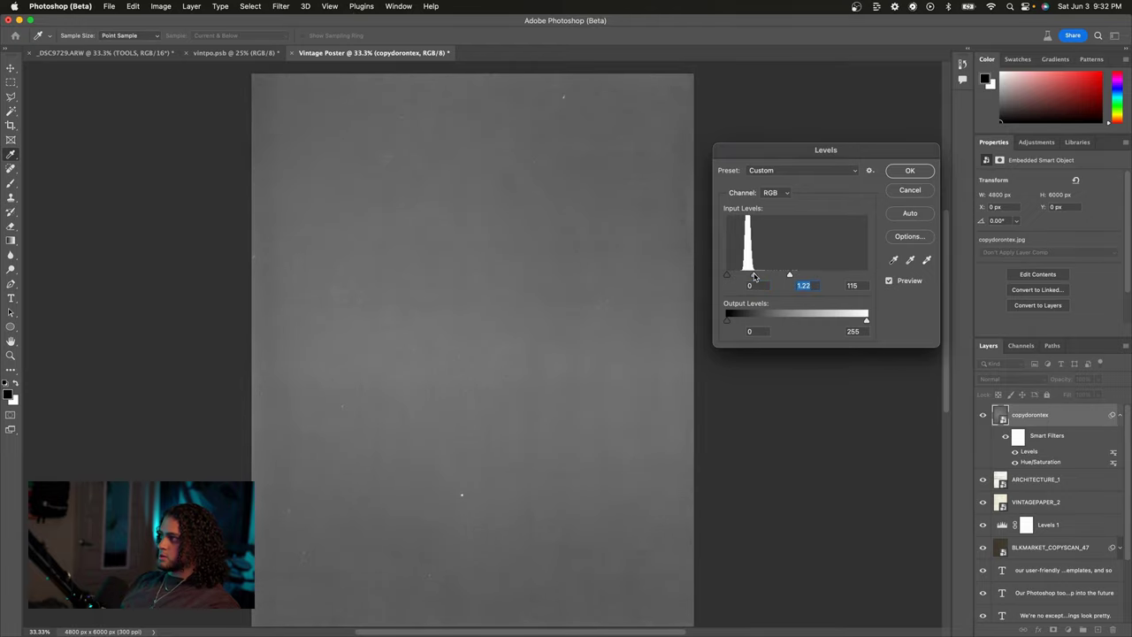
pyautogui.press('Return')
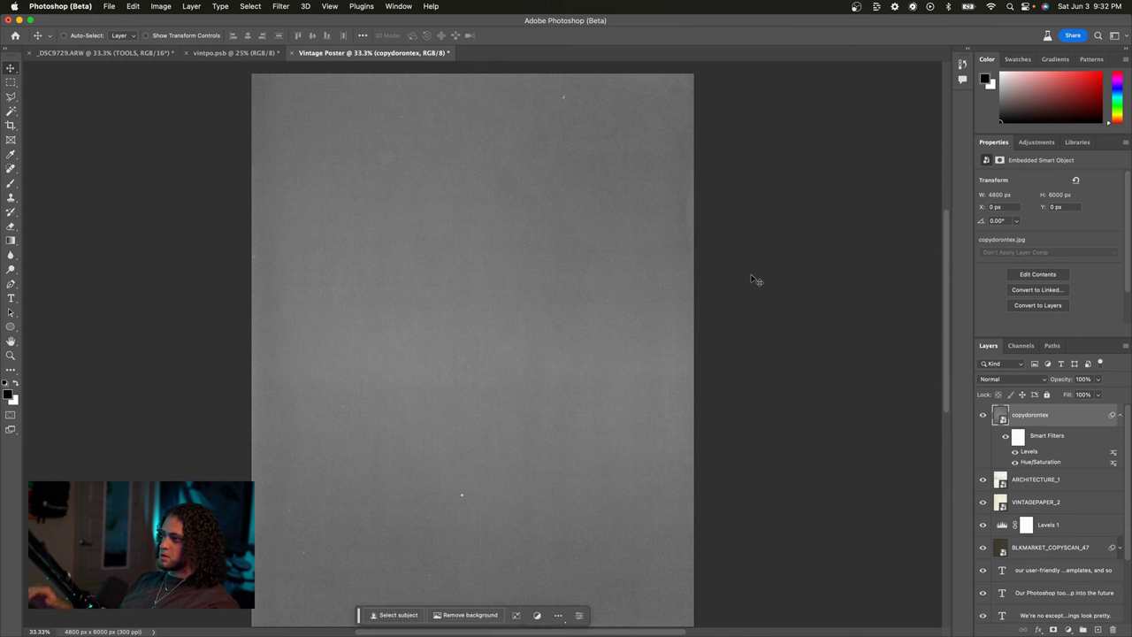
# - Set the copydorontex layer's blend mode to Overlay and inspect the grain around the computer mouse
pyautogui.click(1118, 415)
pyautogui.click(1011, 379)
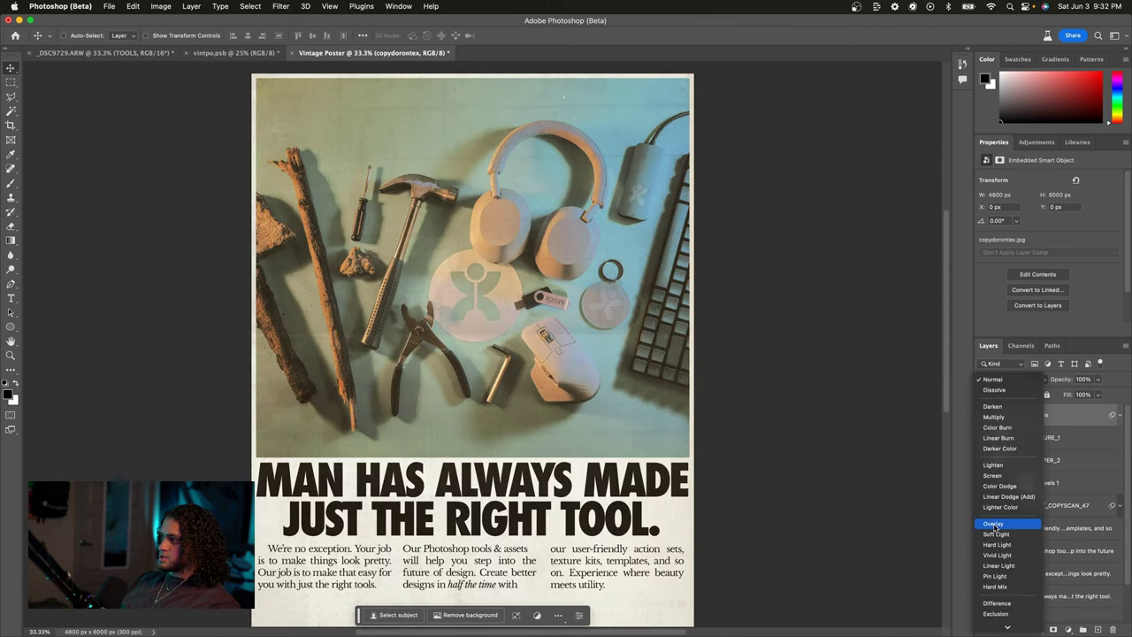
pyautogui.click(994, 526)
pyautogui.scroll(3, 604, 431)
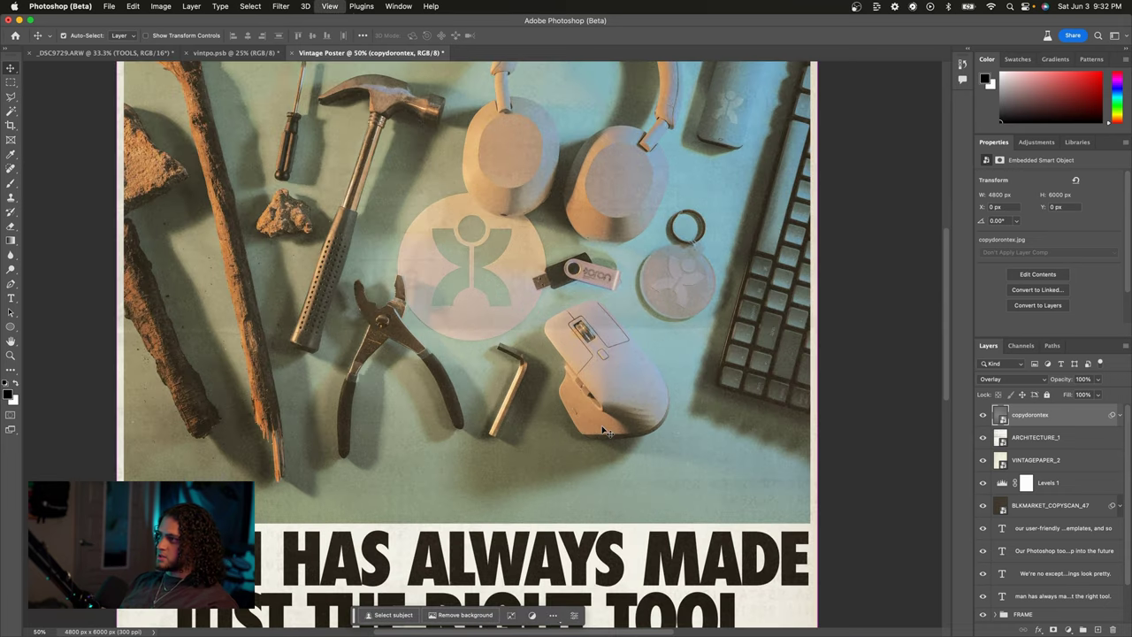
pyautogui.hscroll(3, 604, 431)
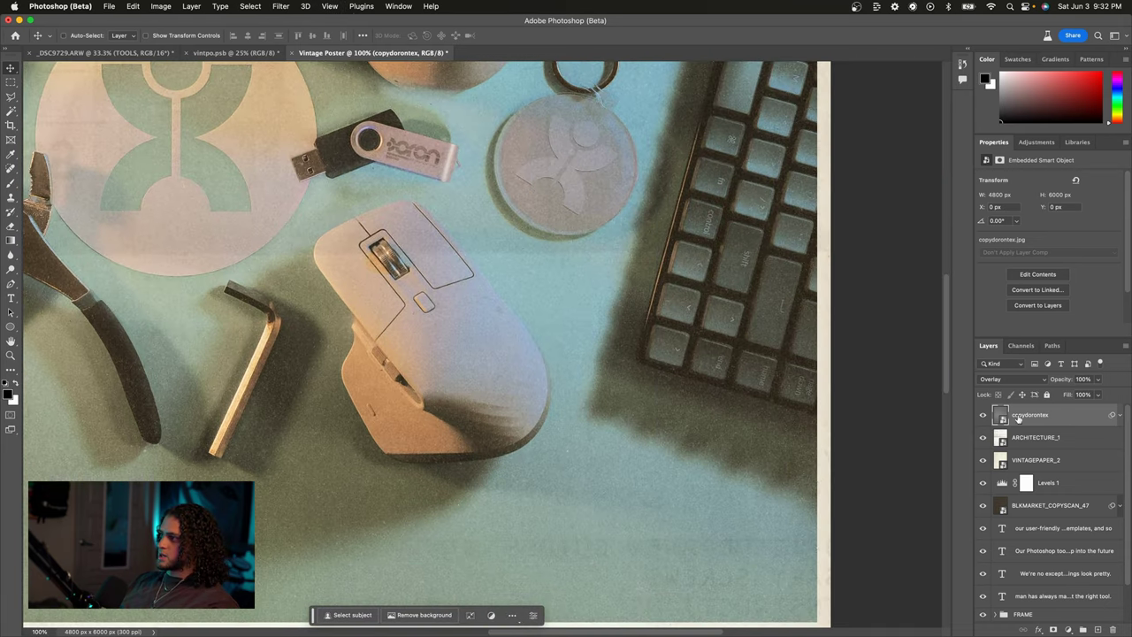
# - Examine the grain and paper texture around the tools and headline up close, and check the overall effect on the whole poster
pyautogui.scroll(-5, 626, 379)
pyautogui.scroll(3, 626, 379)
pyautogui.hscroll(-5, 626, 379)
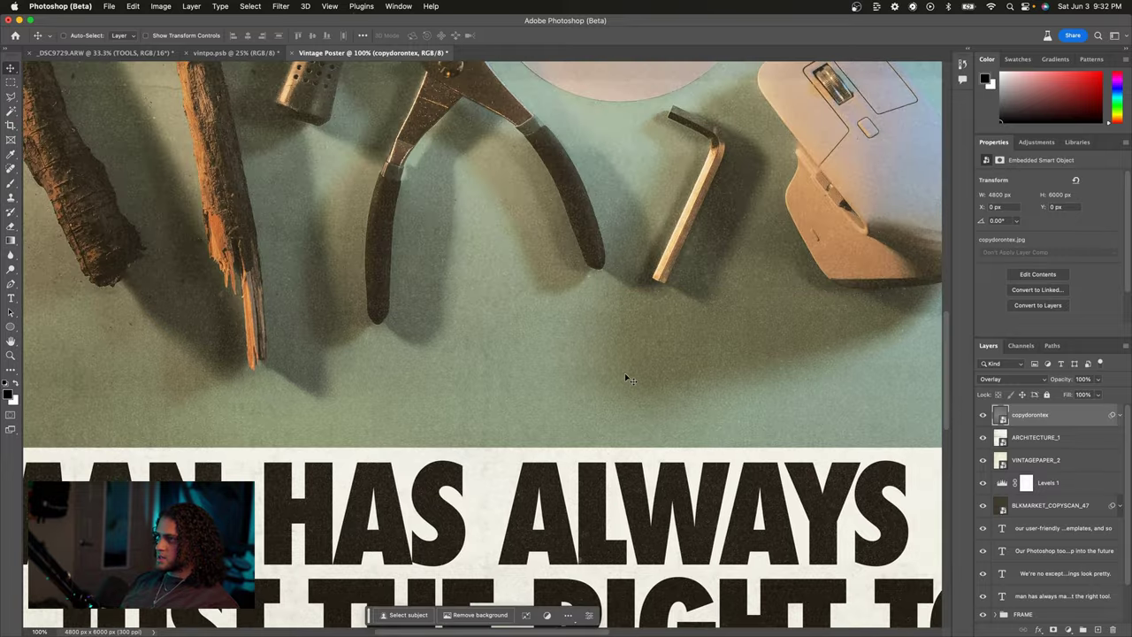
pyautogui.scroll(2, 627, 378)
pyautogui.hscroll(-3, 627, 378)
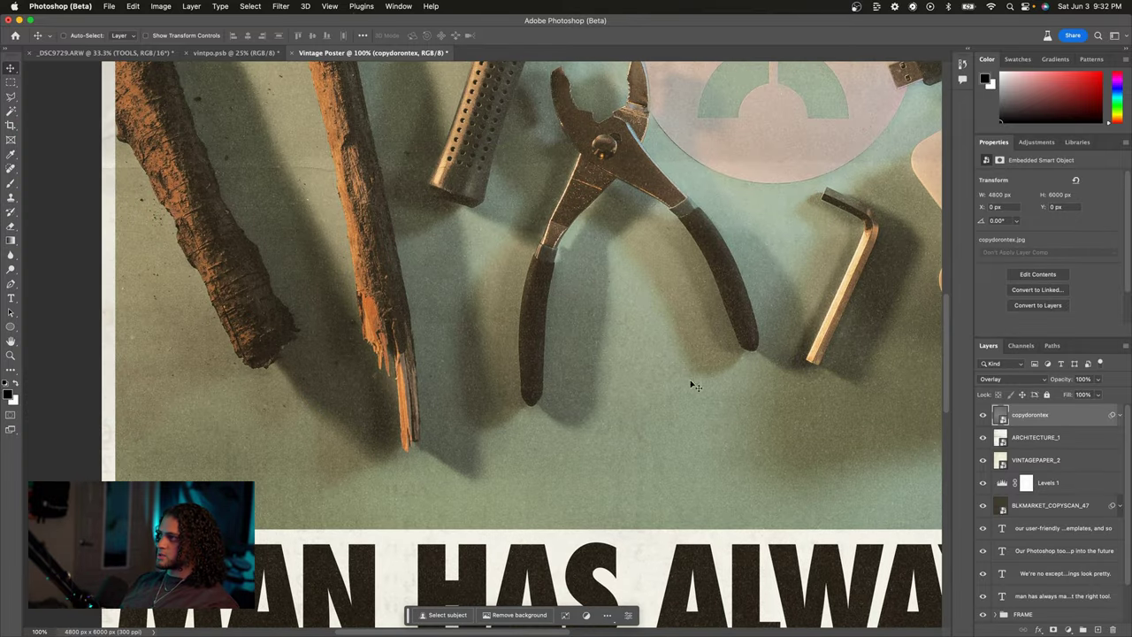
pyautogui.press('super+0')
pyautogui.press('super+minus')
pyautogui.press('super+equal')
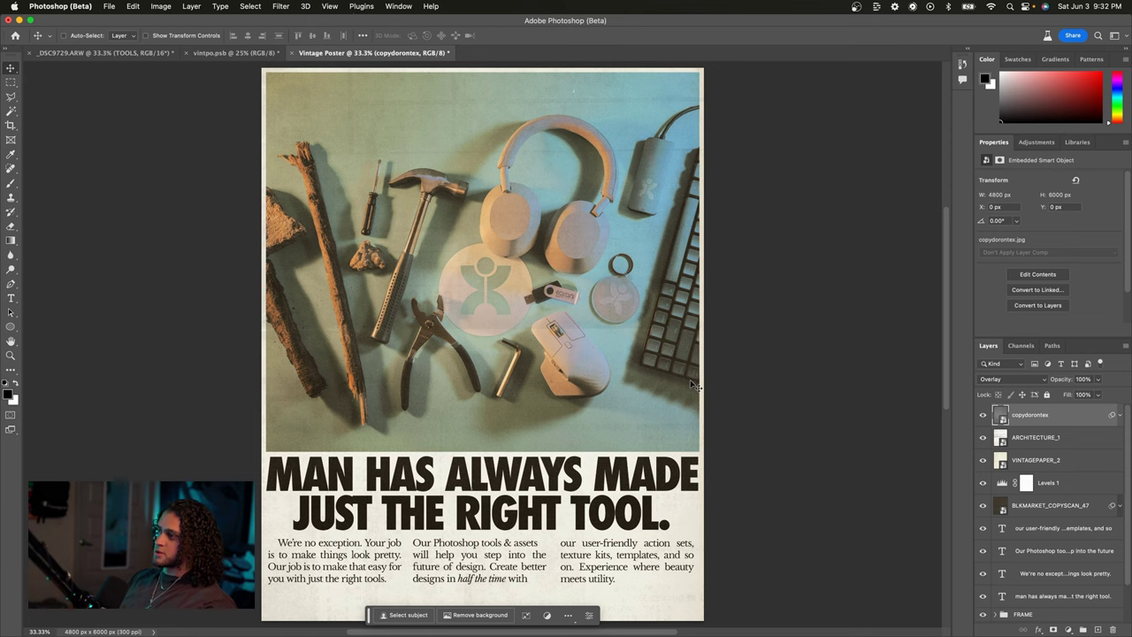
pyautogui.hscroll(-2, 691, 382)
pyautogui.hscroll(-1, 689, 379)
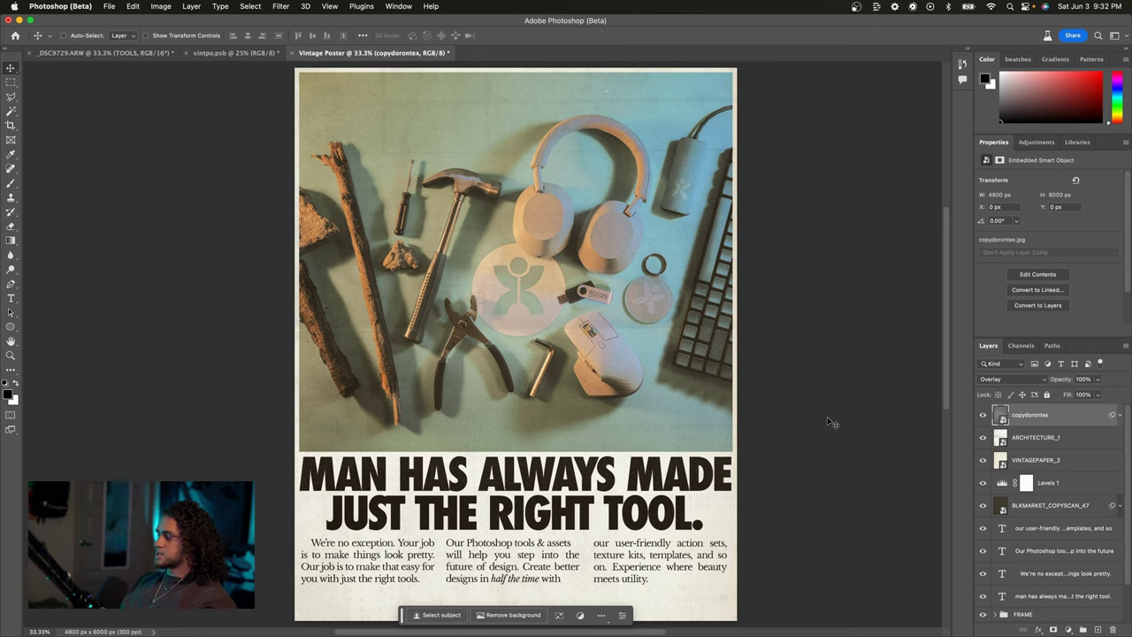
# - Select the third text column's layer and look over the poster's photo, headline and body columns
pyautogui.click(1055, 528)
pyautogui.scroll(-1, 829, 461)
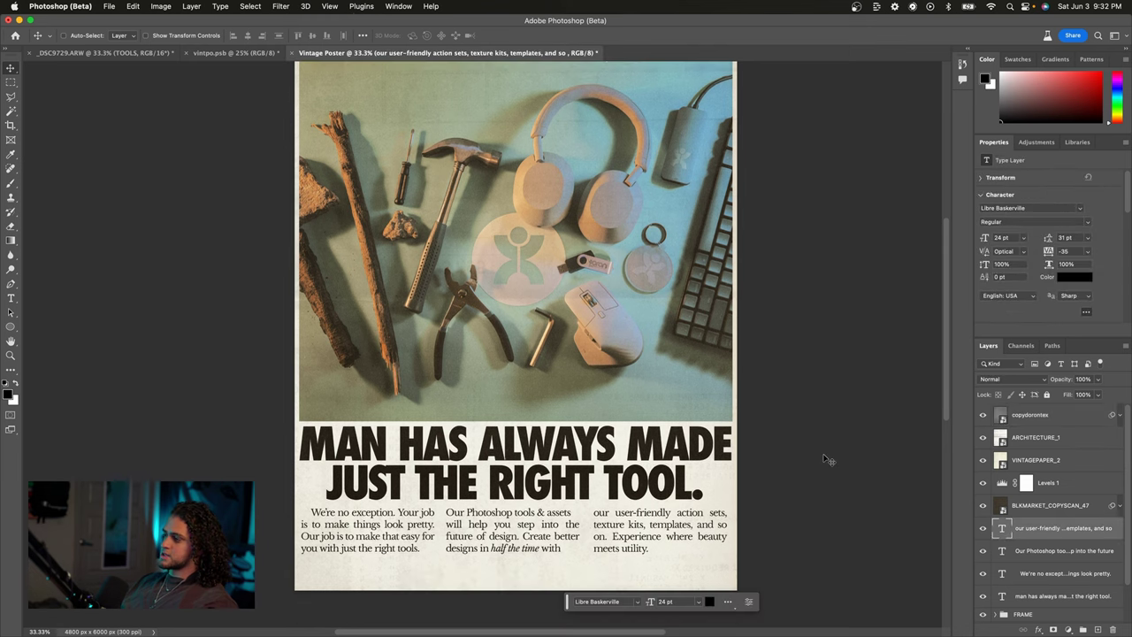
pyautogui.scroll(-3, 829, 462)
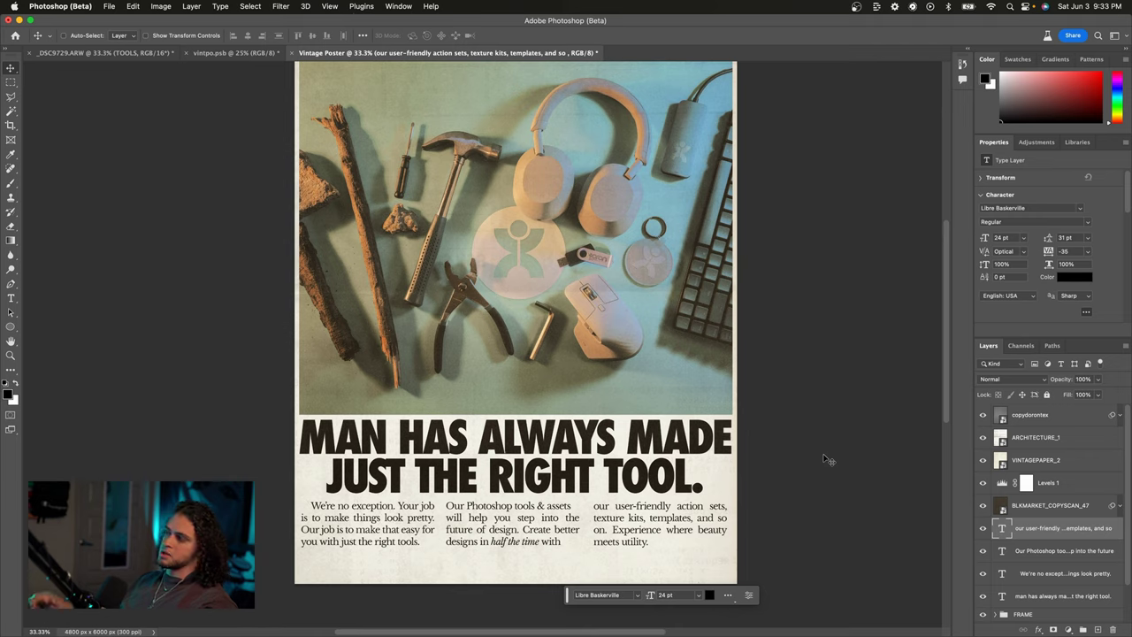
pyautogui.scroll(1, 828, 460)
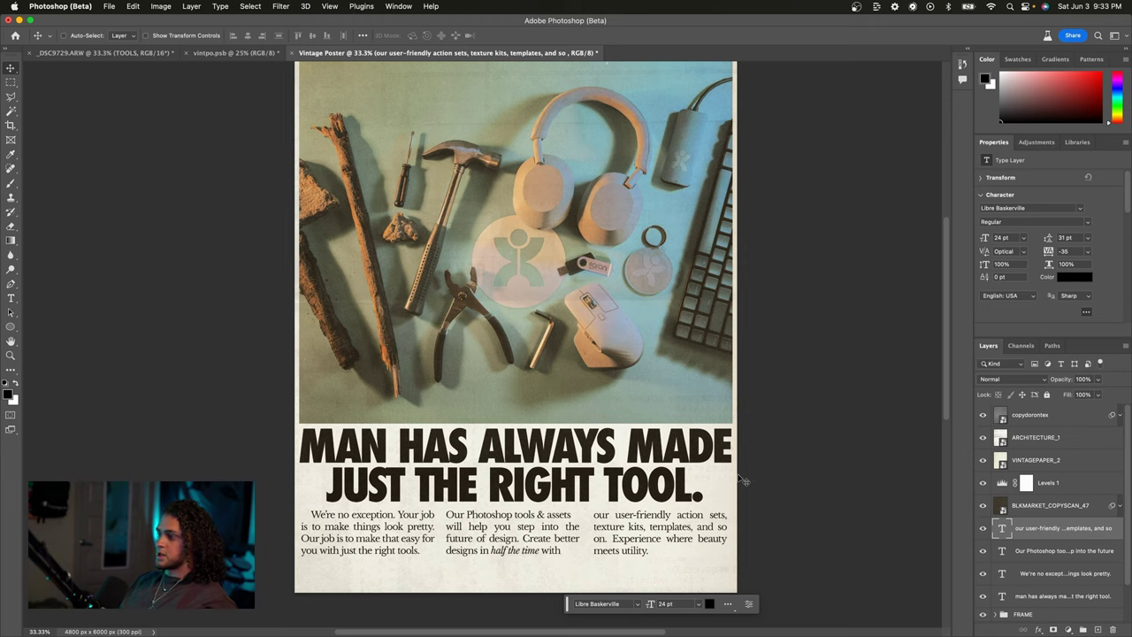
pyautogui.scroll(-2, 744, 480)
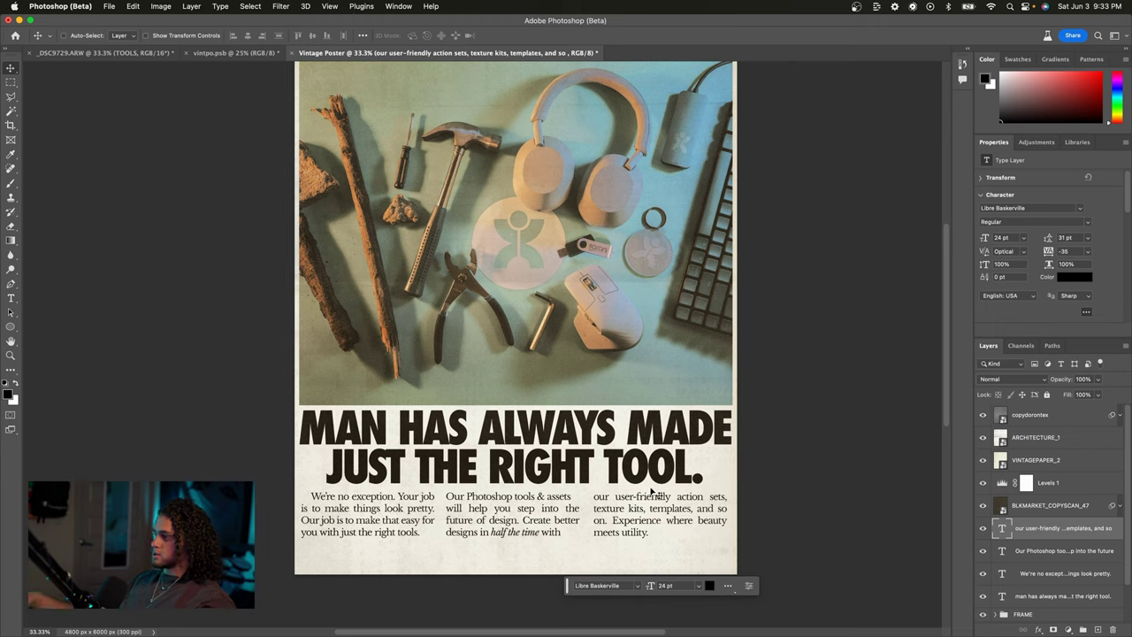
pyautogui.scroll(1, 652, 492)
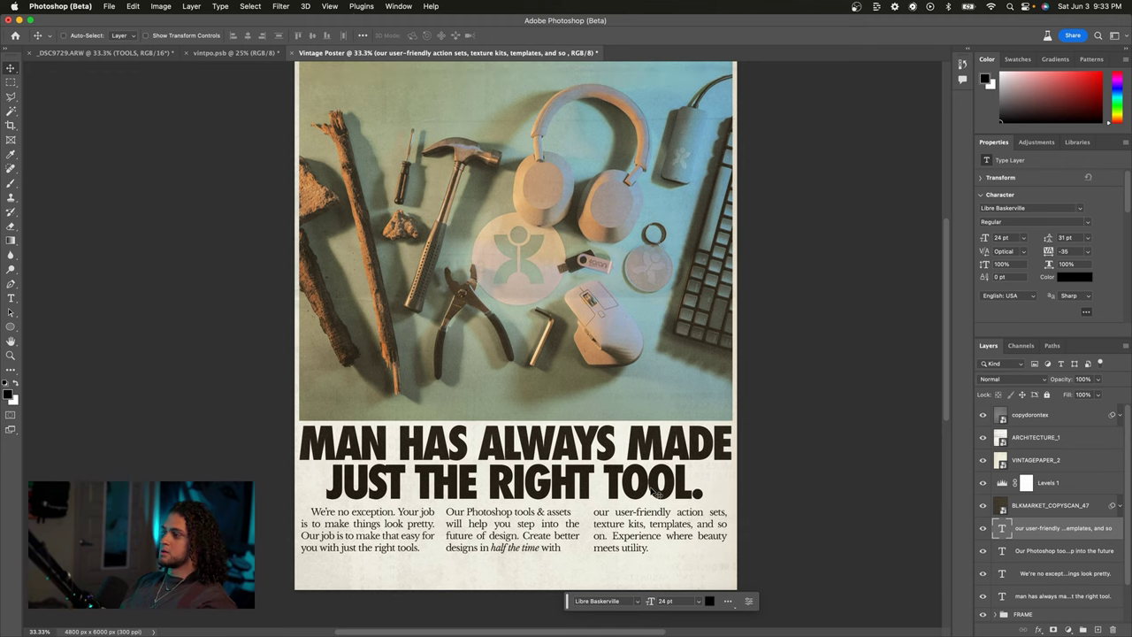
pyautogui.scroll(1, 654, 492)
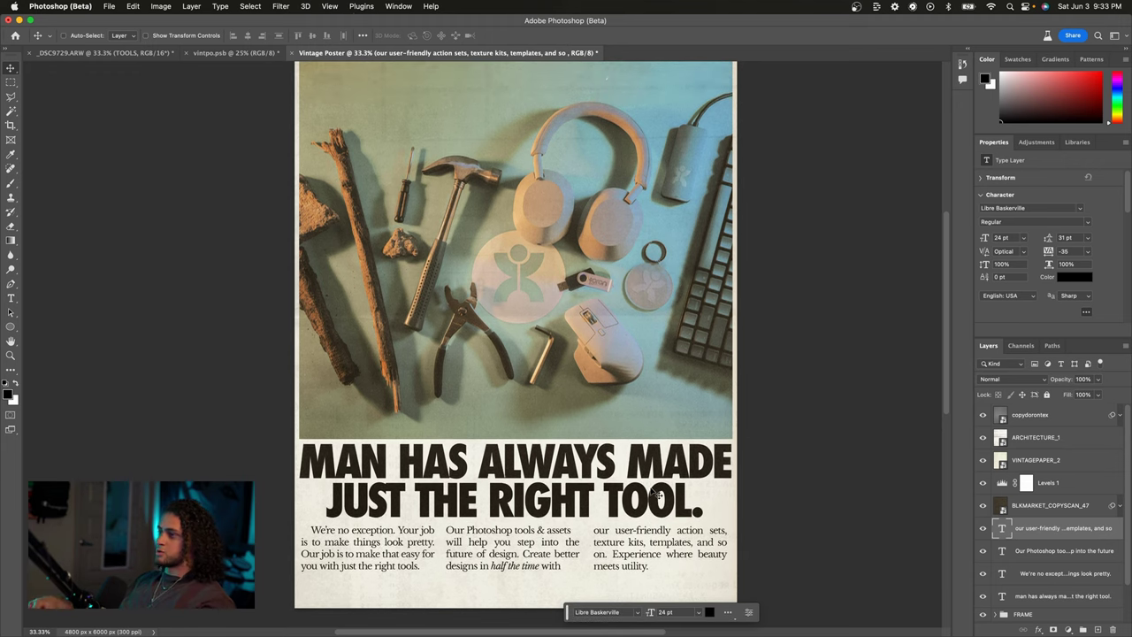
pyautogui.scroll(1, 654, 492)
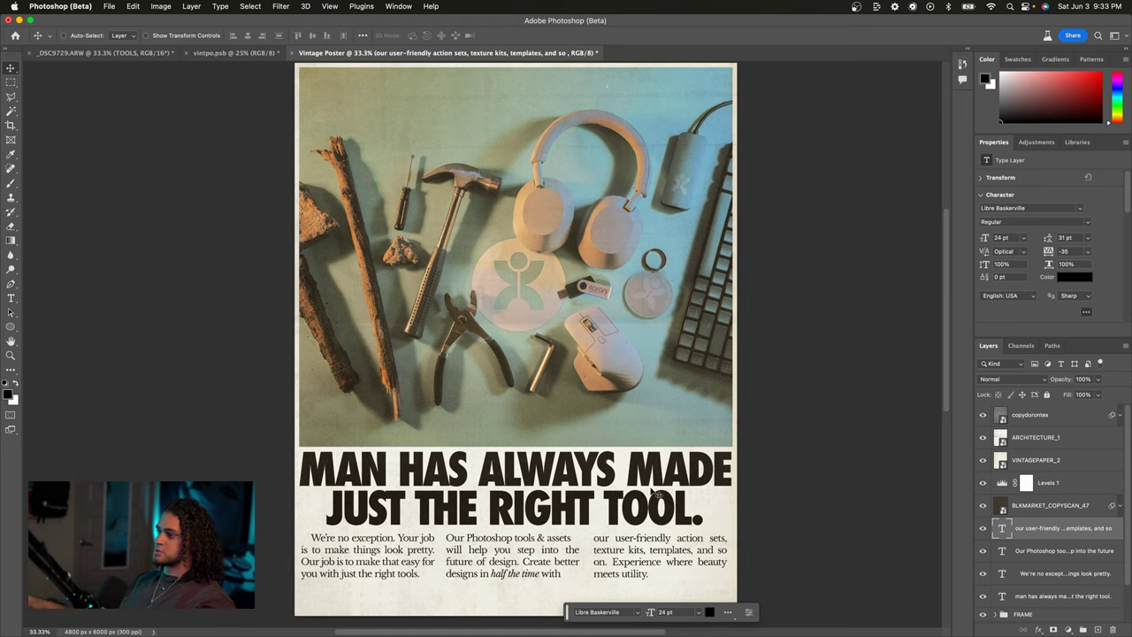
pyautogui.scroll(-3, 654, 493)
pyautogui.scroll(4, 654, 492)
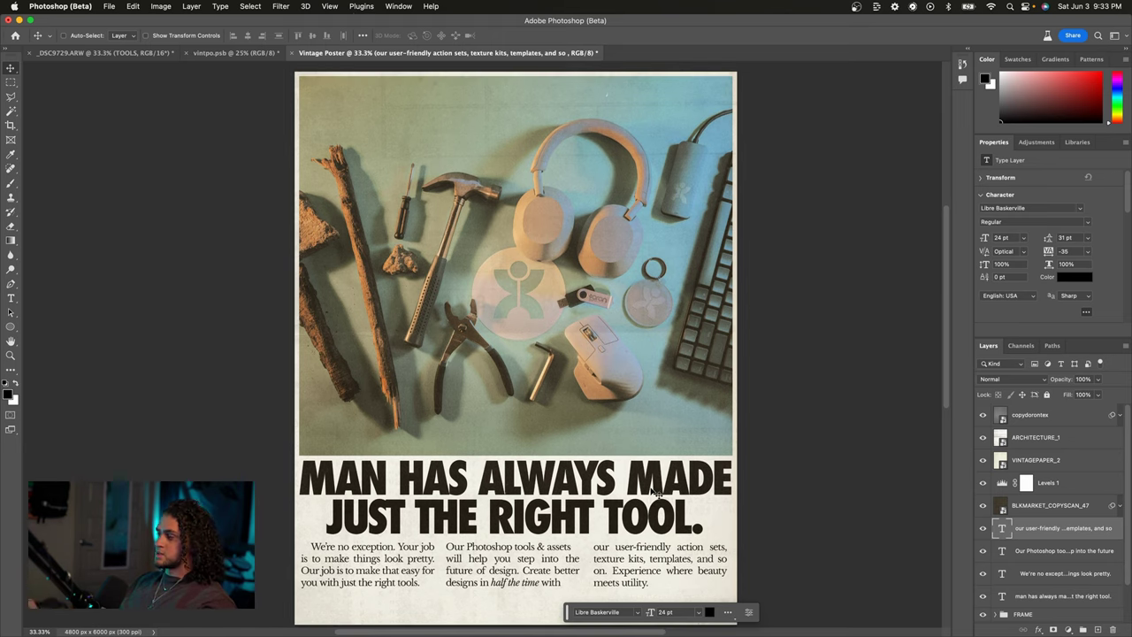
pyautogui.scroll(-3, 655, 492)
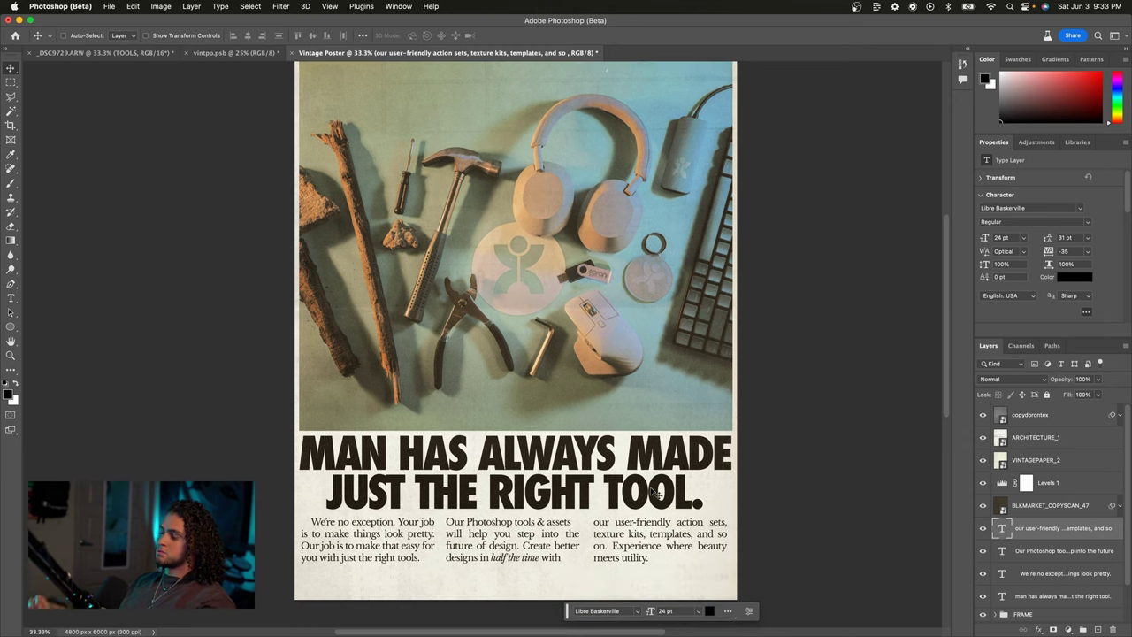
pyautogui.scroll(2, 799, 497)
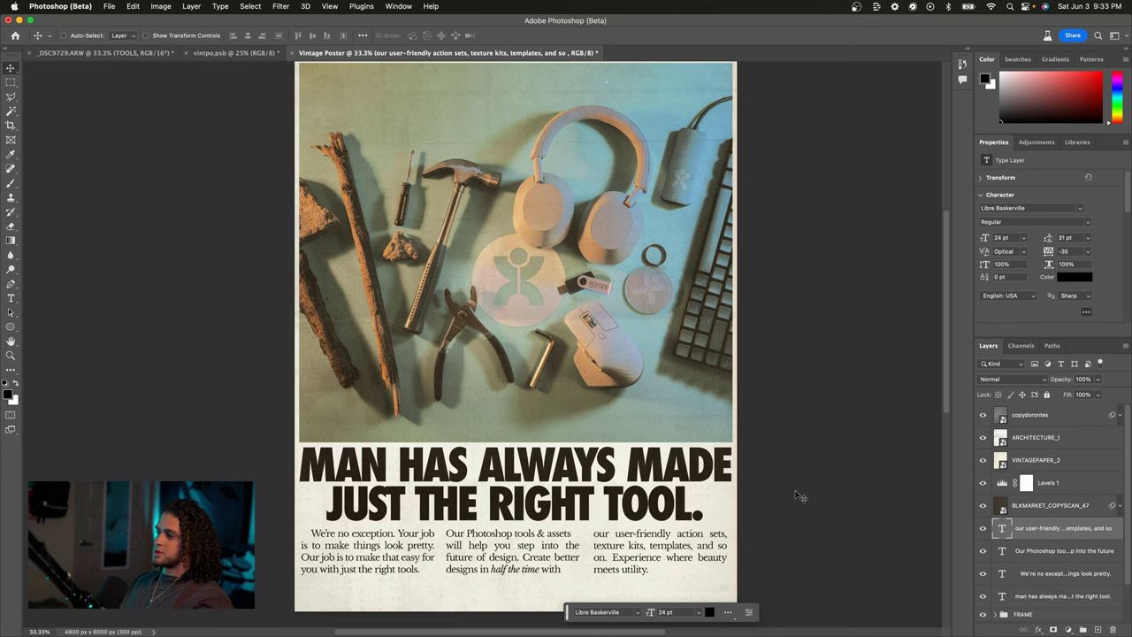
pyautogui.scroll(-5, 800, 497)
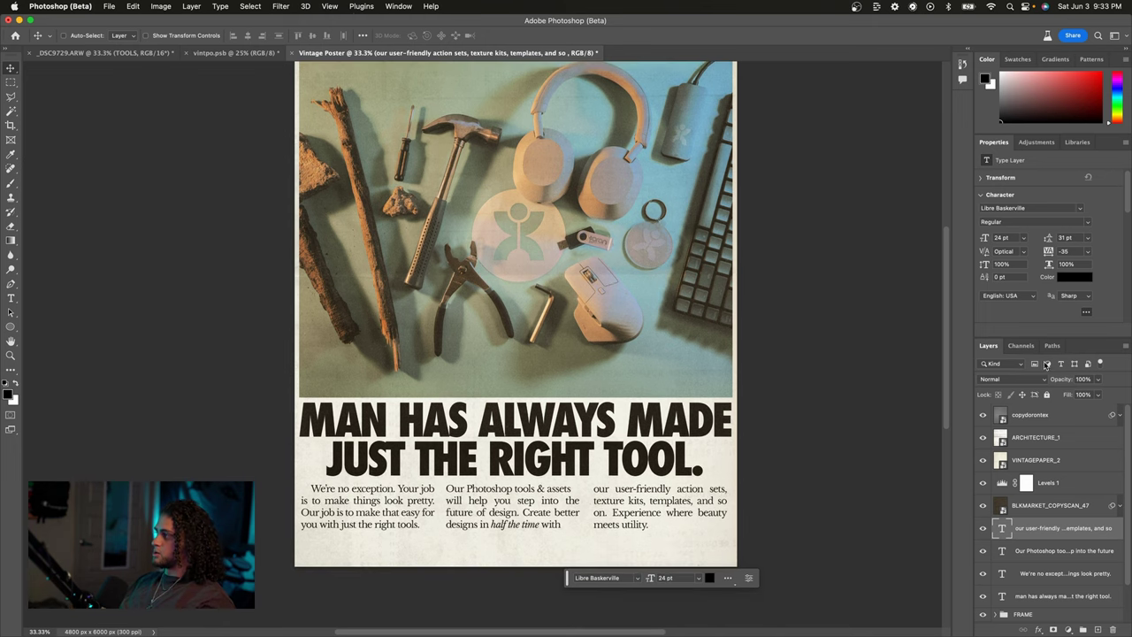
# - Place the sharpedge.svg logo above the third column's text layer and darken it with Hue/Saturation at Lightness -28
pyautogui.press('super+Tab')
pyautogui.moveTo(964, 182); pyautogui.dragTo(528, 308)
pyautogui.press('Return')
pyautogui.press('super+u')
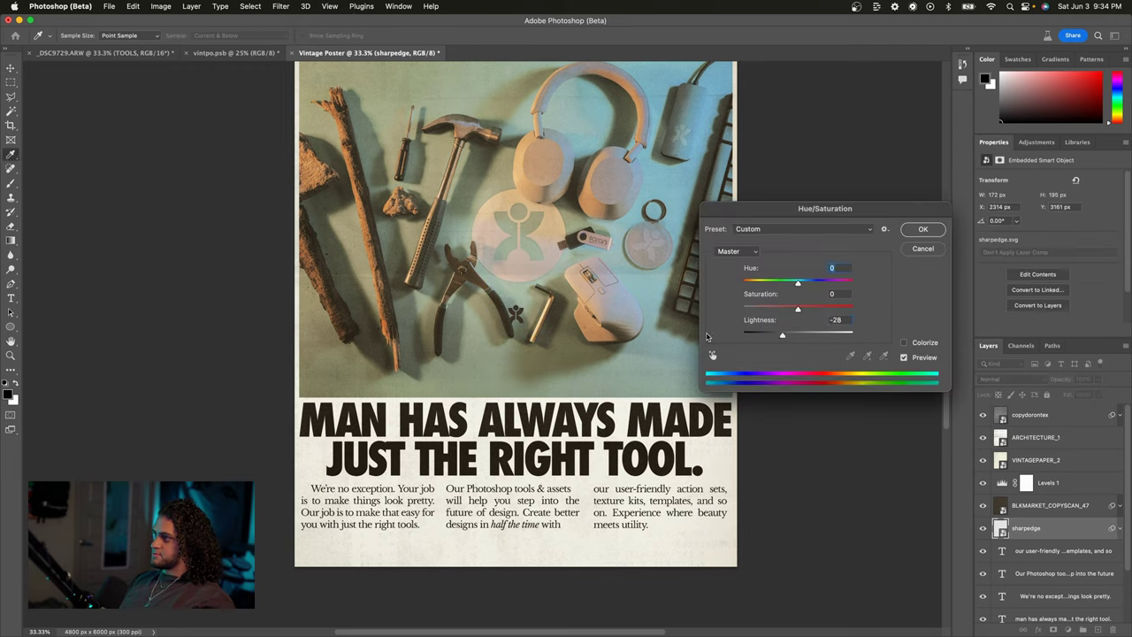
pyautogui.press('Return')
# - Move the sharpedge logo to the end of the third column, after "meets utility.", and scale it down to 104 x 119 px
pyautogui.moveTo(512, 270); pyautogui.dragTo(654, 482)
pyautogui.press('super+t')
pyautogui.moveTo(660, 524)
pyautogui.mouseDown()
pyautogui.moveTo(683, 500)
pyautogui.moveTo(664, 521)
pyautogui.mouseUp()
pyautogui.press('Return')
# - Reduce the sharpedge logo to 85 x 97 px and fine-tune its position after "meets utility." to X 3865 px, Y 5490 px
pyautogui.press('super+equal')
pyautogui.press('super+equal')
pyautogui.press('super+equal')
pyautogui.scroll(-5, 695, 538)
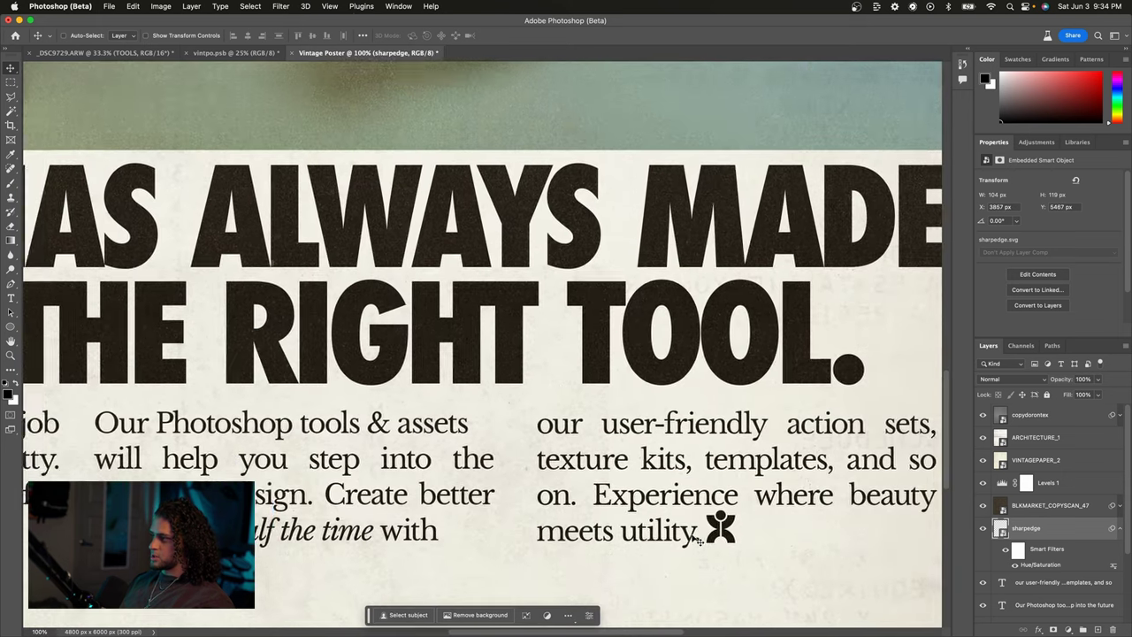
pyautogui.hscroll(2, 695, 538)
pyautogui.moveTo(644, 440); pyautogui.dragTo(645, 439)
pyautogui.press('super+0')
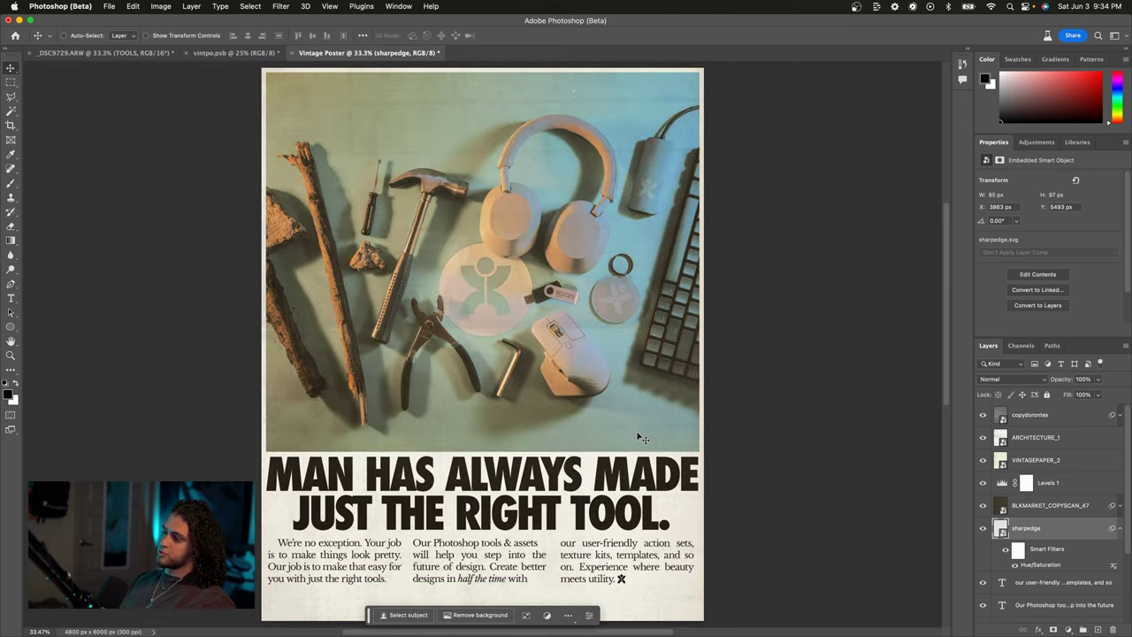
pyautogui.hscroll(-2, 643, 438)
pyautogui.press('Right')
pyautogui.press('Right')
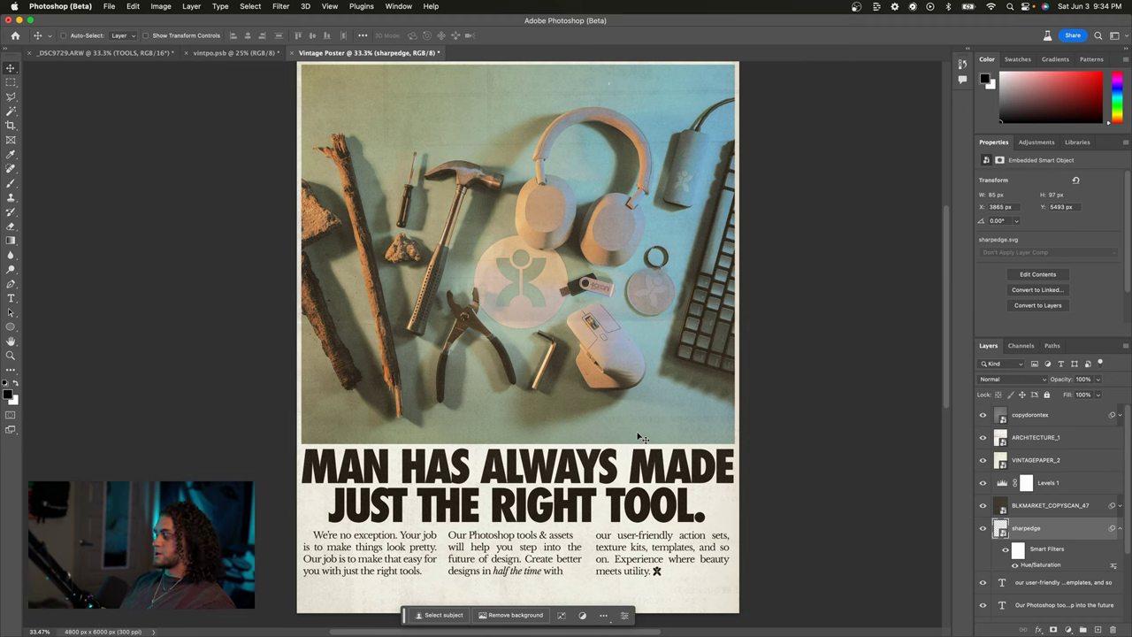
pyautogui.scroll(-2, 643, 438)
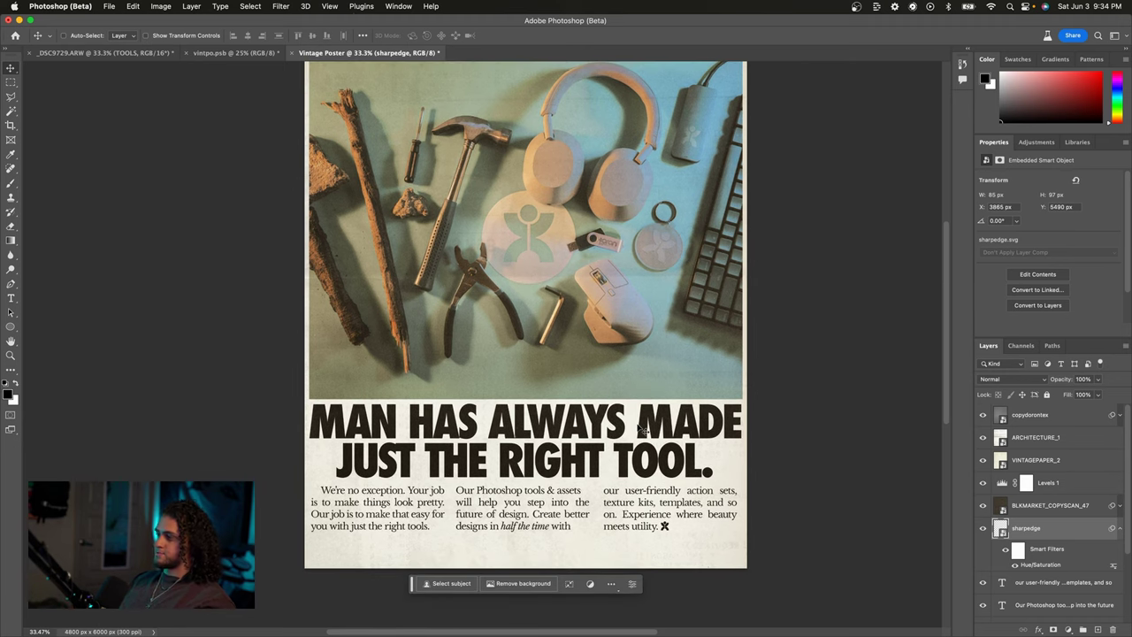
pyautogui.click(1012, 588)
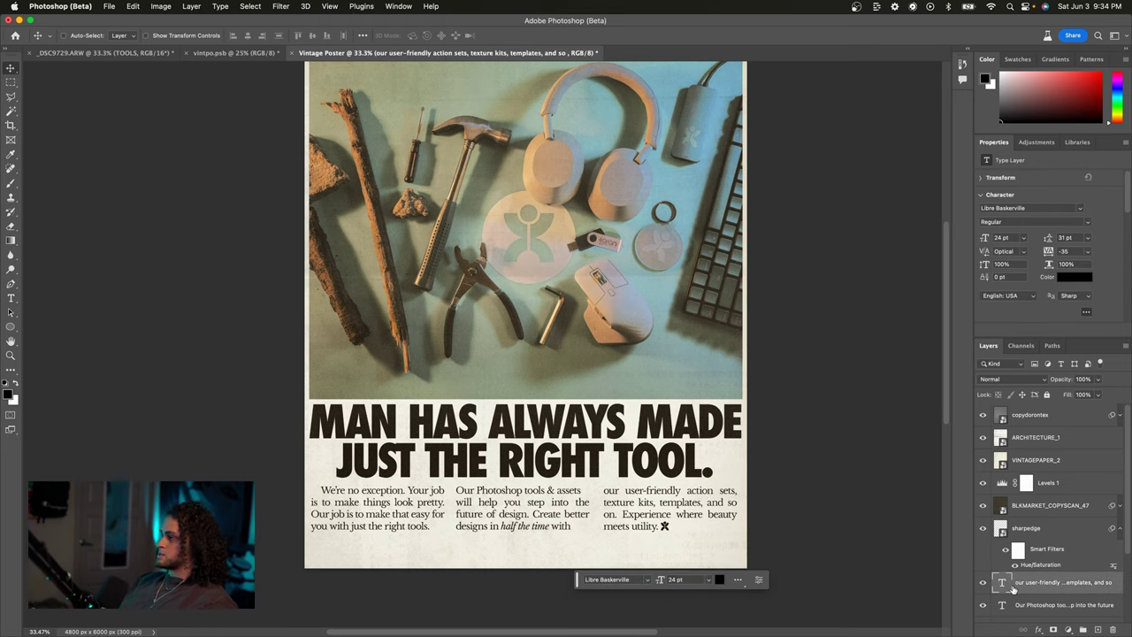
pyautogui.press('super+j')
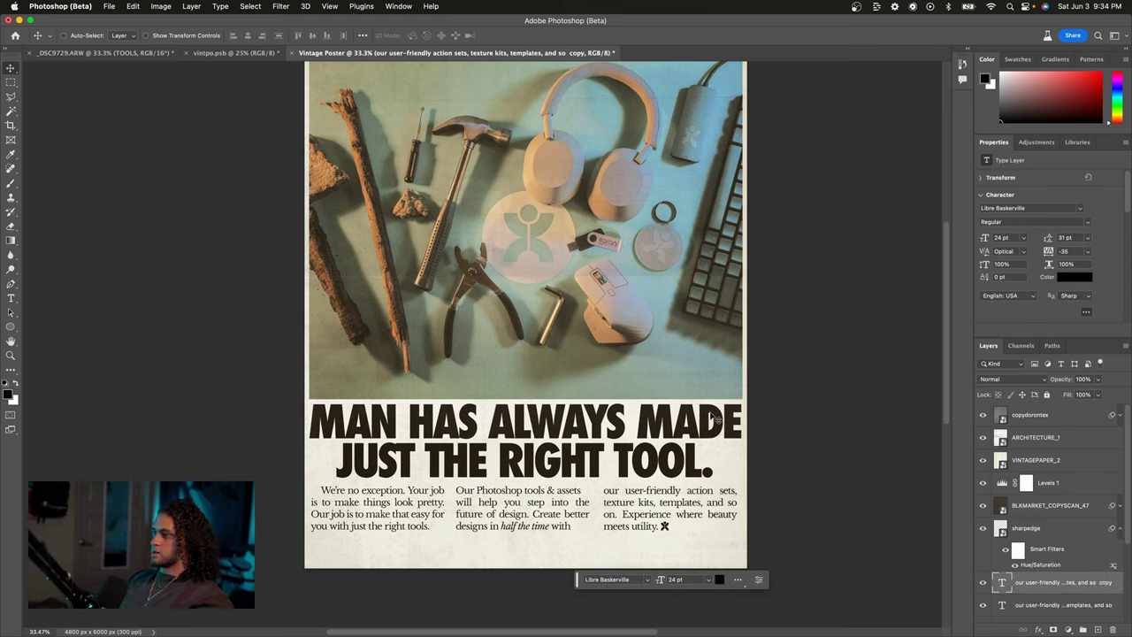
pyautogui.scroll(-2, 992, 550)
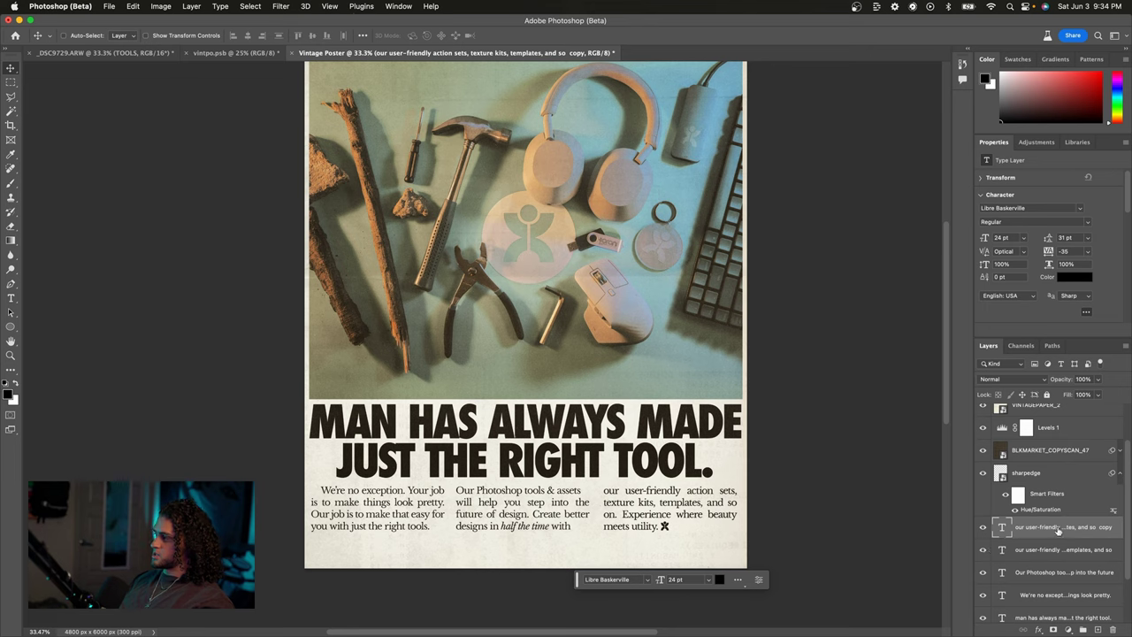
pyautogui.moveTo(719, 361); pyautogui.dragTo(575, 415)
pyautogui.doubleClick(1001, 526)
pyautogui.write('ww.ddoronsupply.com')
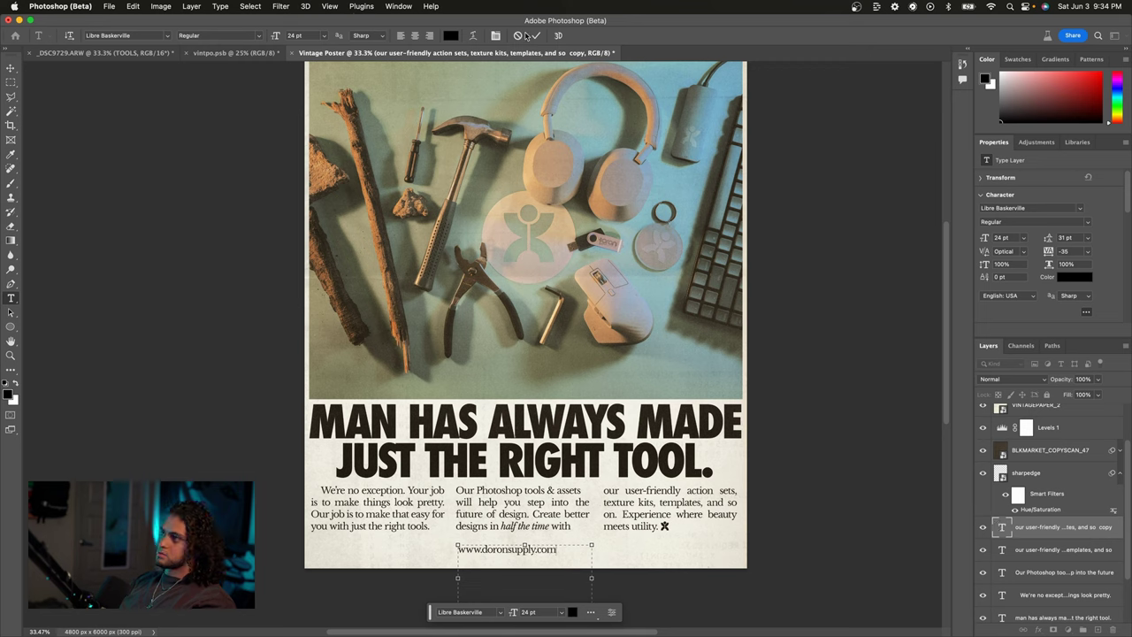
pyautogui.click(536, 36)
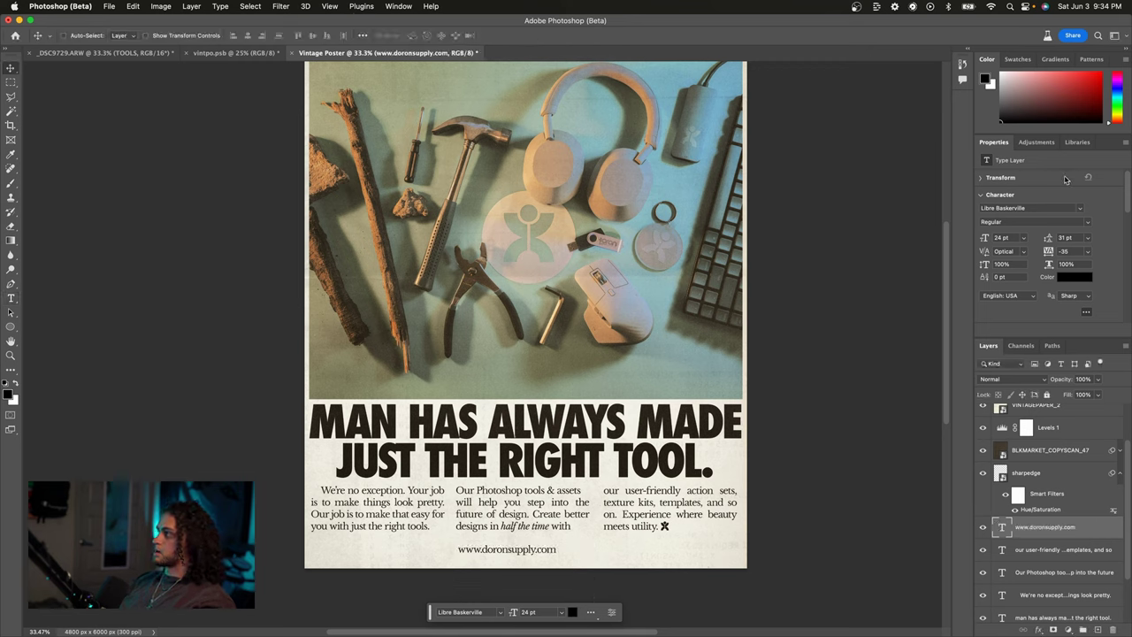
# - Justify the website text with its last line centered, and center its layer horizontally on the canvas
pyautogui.scroll(-3, 1066, 180)
pyautogui.click(1049, 234)
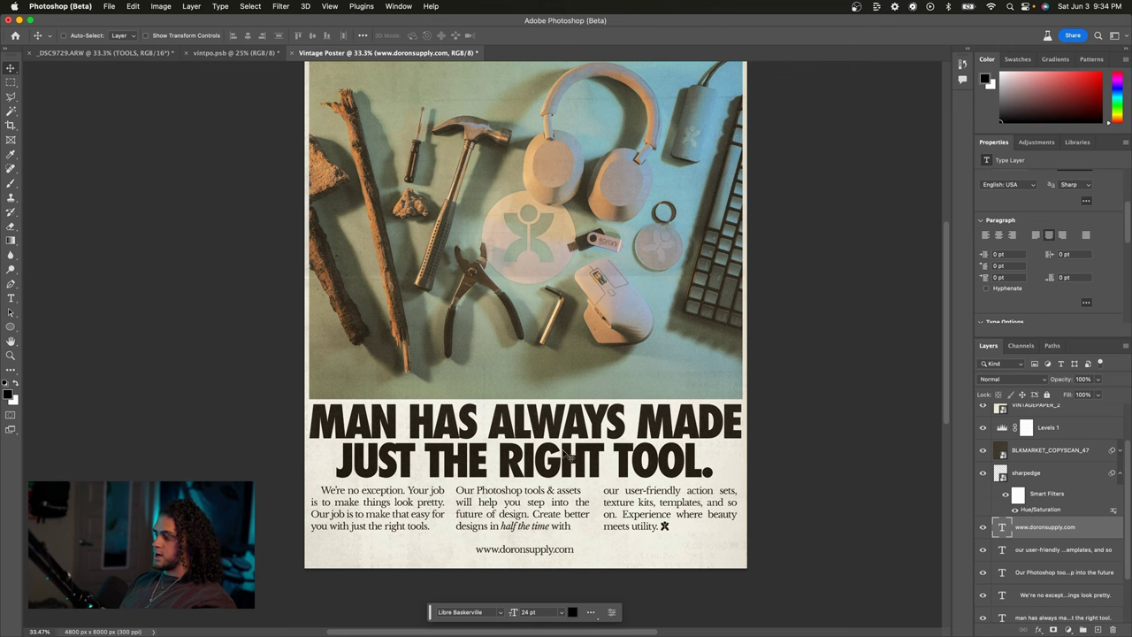
pyautogui.scroll(2, 569, 456)
pyautogui.press('super+a')
pyautogui.click(248, 36)
pyautogui.press('super+d')
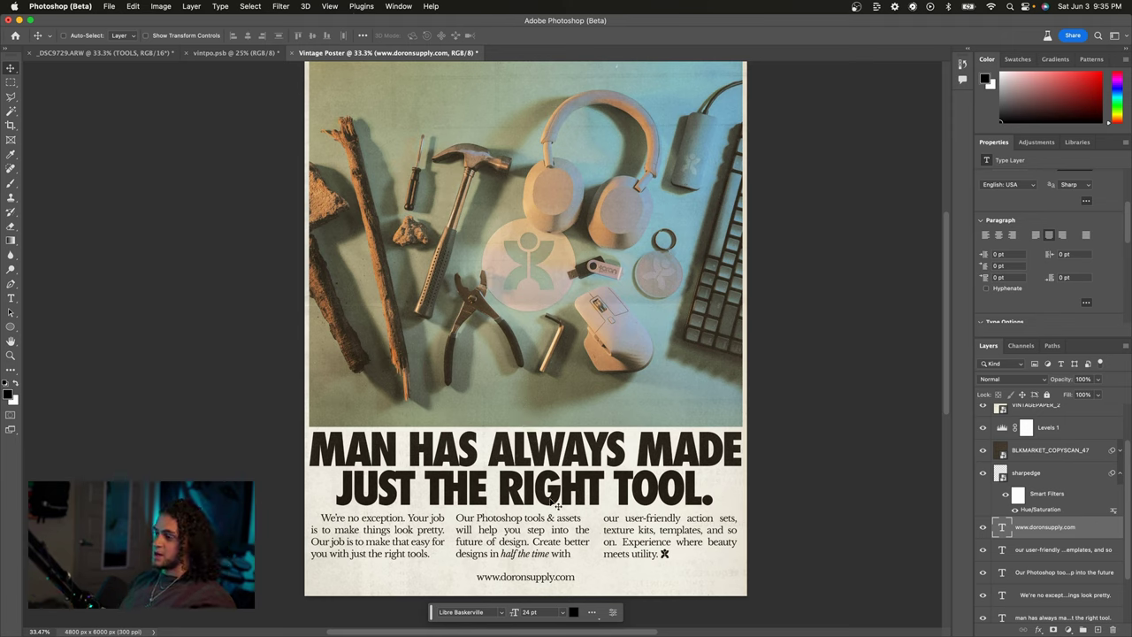
# - Try aligning the website line vertically to the canvas, and place it by hand between the middle column and the poster's bottom edge
pyautogui.press('super+a')
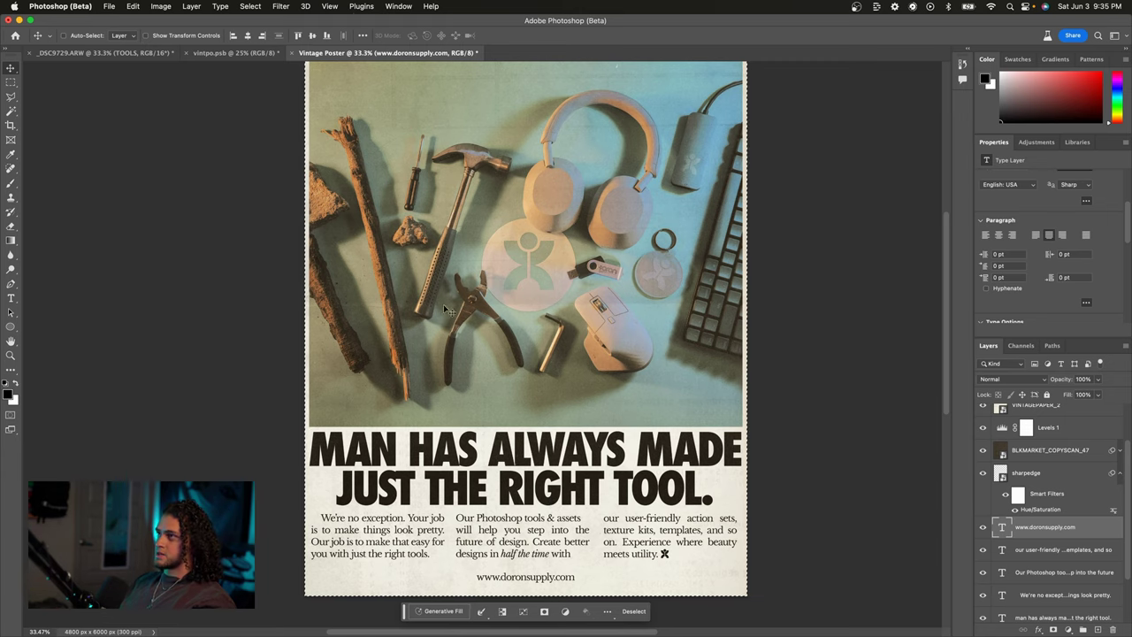
pyautogui.scroll(2, 498, 364)
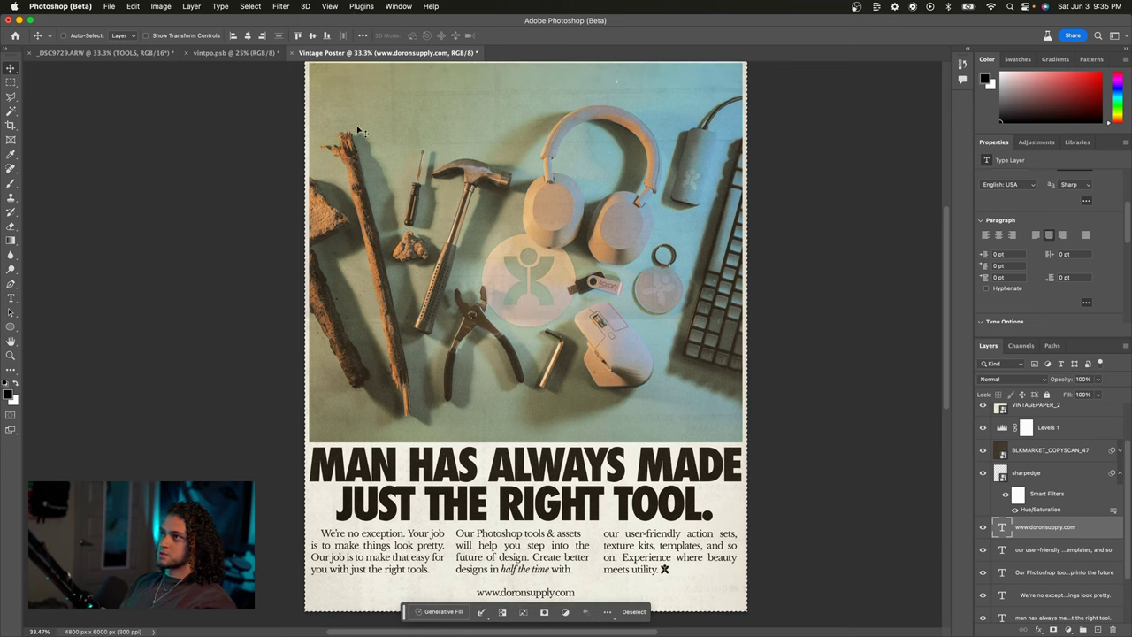
pyautogui.click(311, 36)
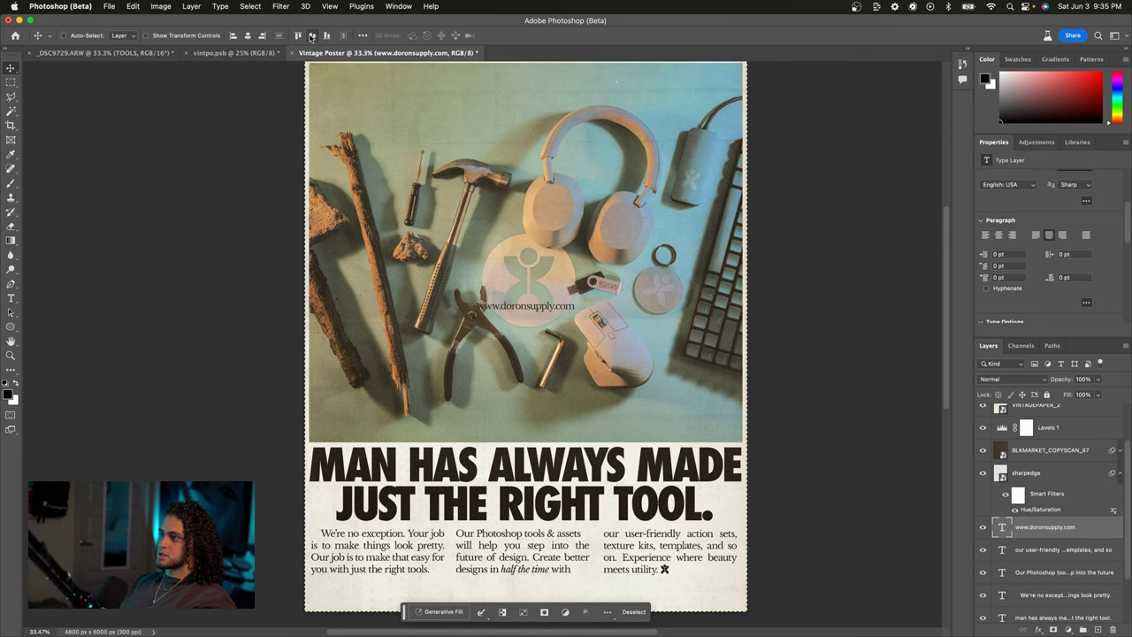
pyautogui.click(329, 36)
pyautogui.click(300, 36)
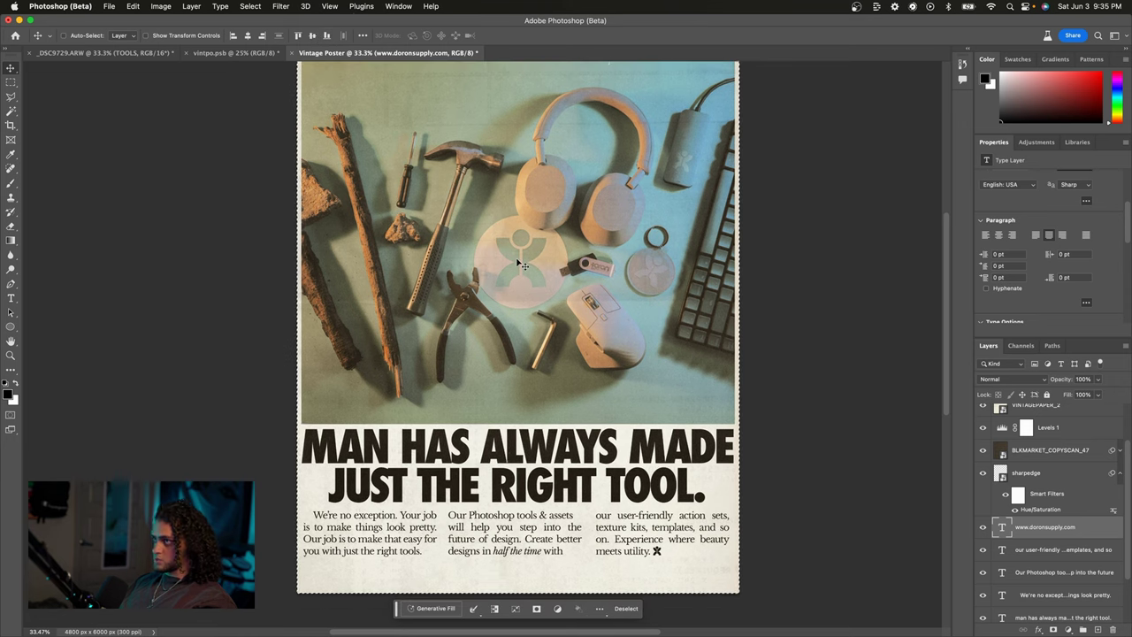
pyautogui.moveTo(519, 161); pyautogui.dragTo(535, 505)
pyautogui.hotkey('ctrl', '-')
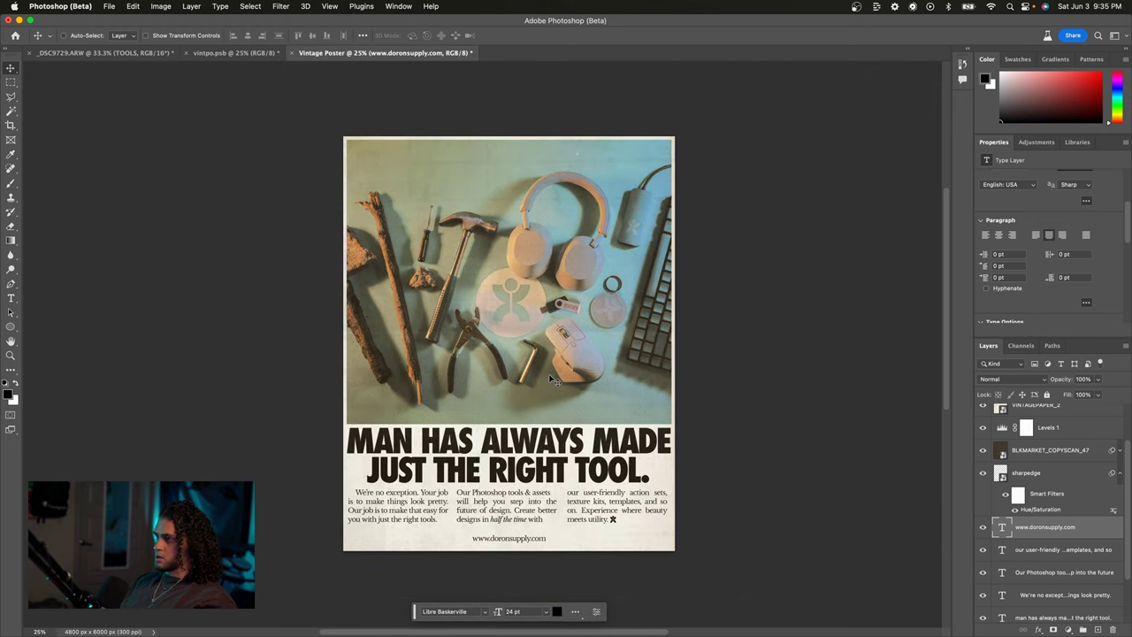
pyautogui.hotkey('ctrl', '+')
pyautogui.scroll(3, 1061, 194)
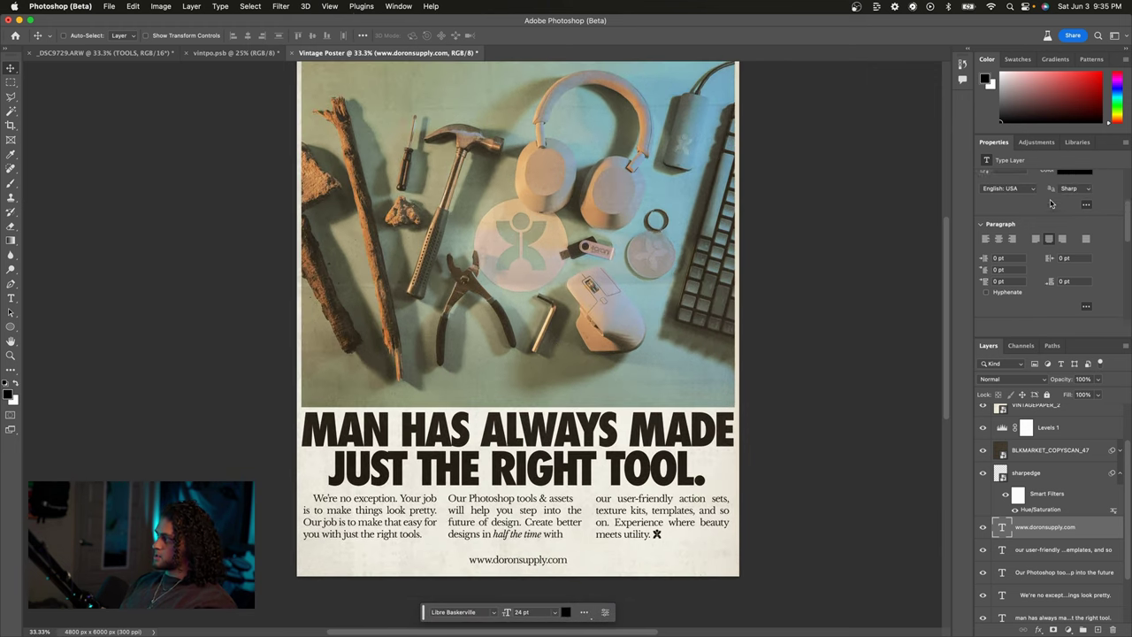
pyautogui.click(1080, 221)
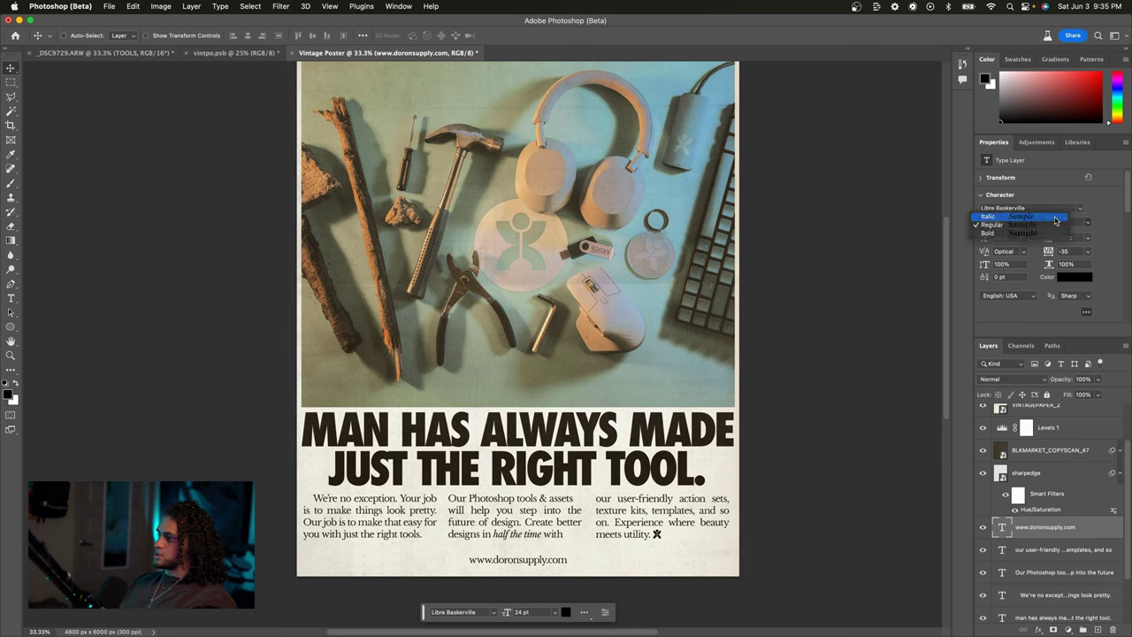
pyautogui.click(1017, 226)
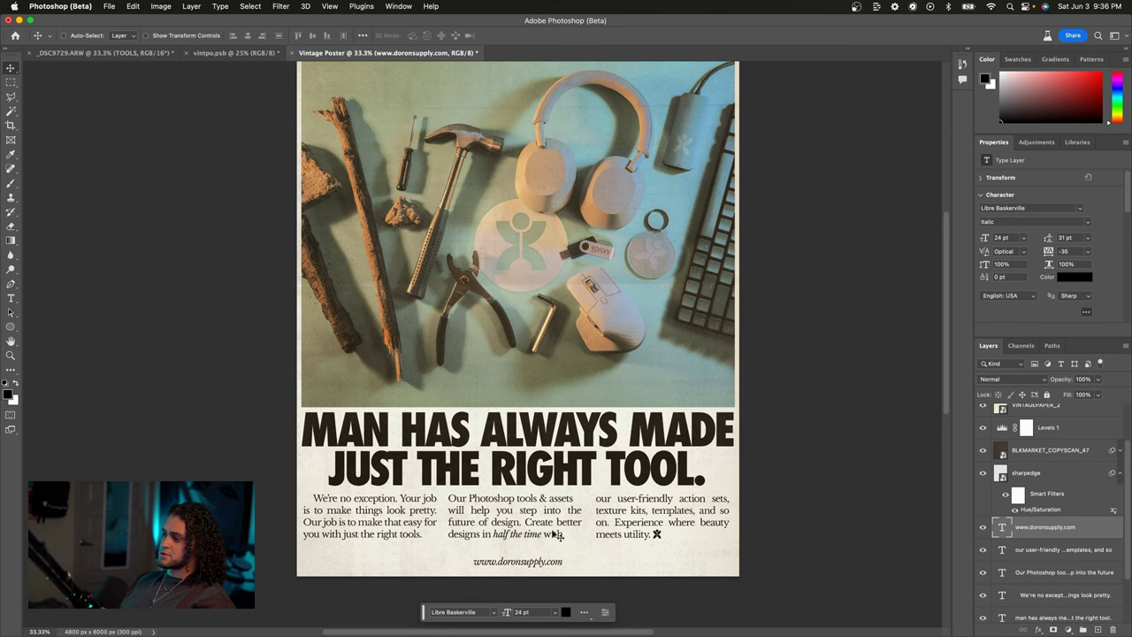
# - Stamp all visible layers into a new merged layer at the top of the stack and duplicate that layer
pyautogui.scroll(2, 557, 531)
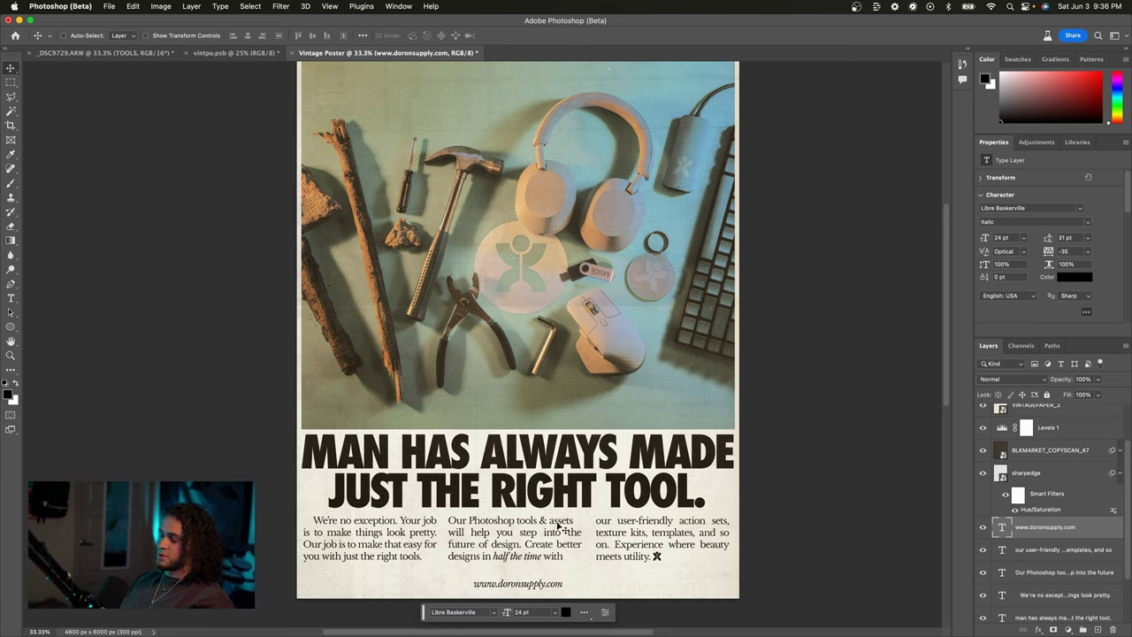
pyautogui.press('super+minus')
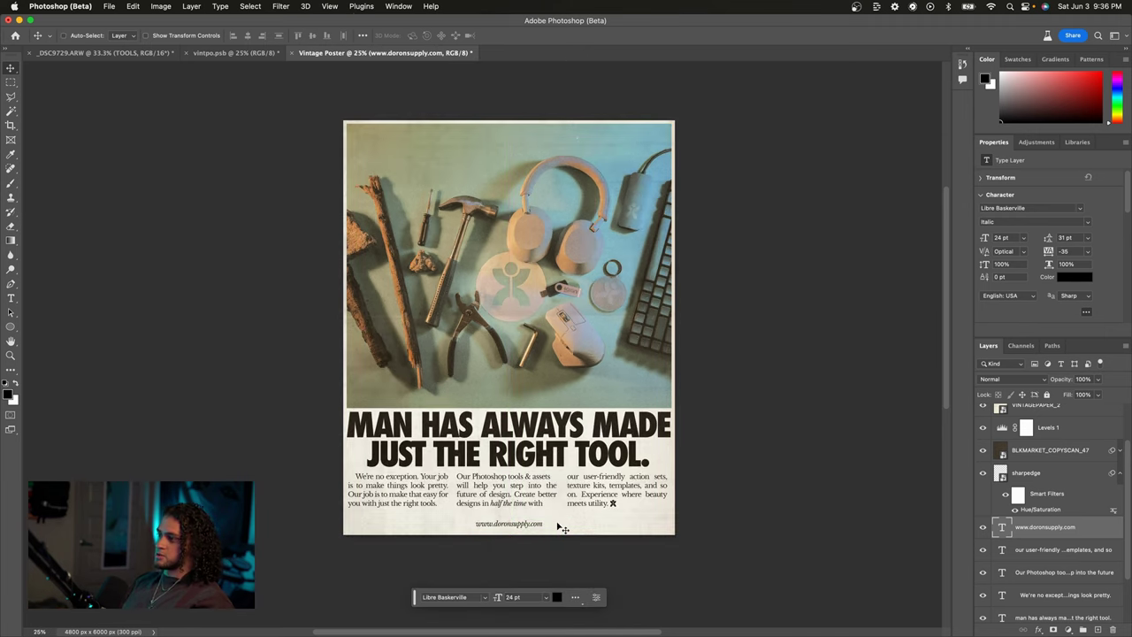
pyautogui.press('super+plus')
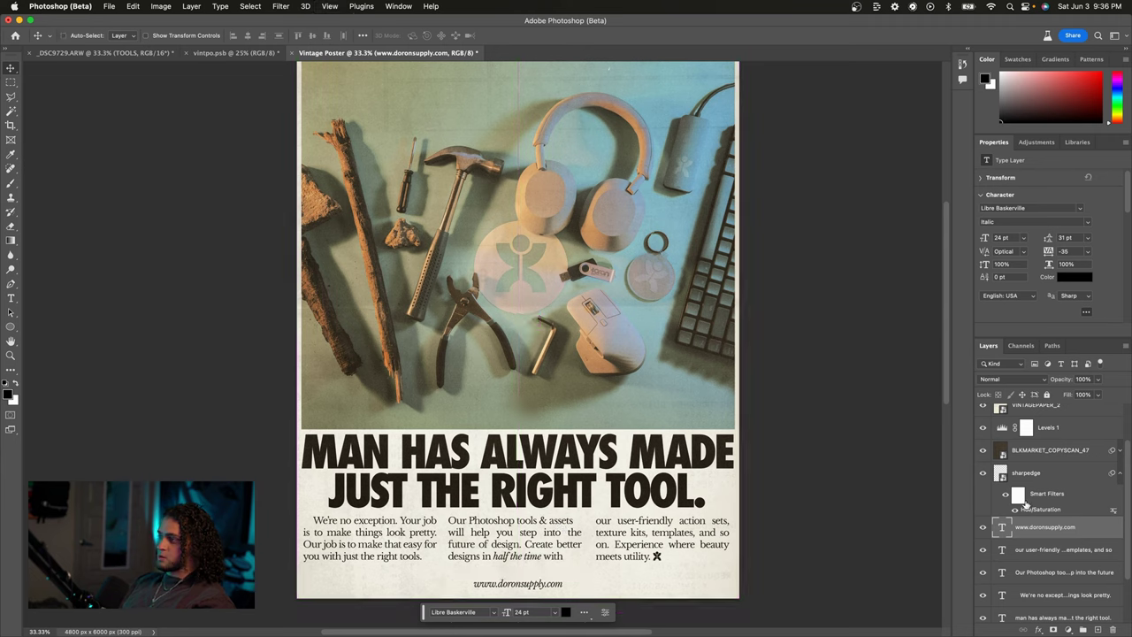
pyautogui.scroll(3, 1026, 503)
pyautogui.click(1048, 424)
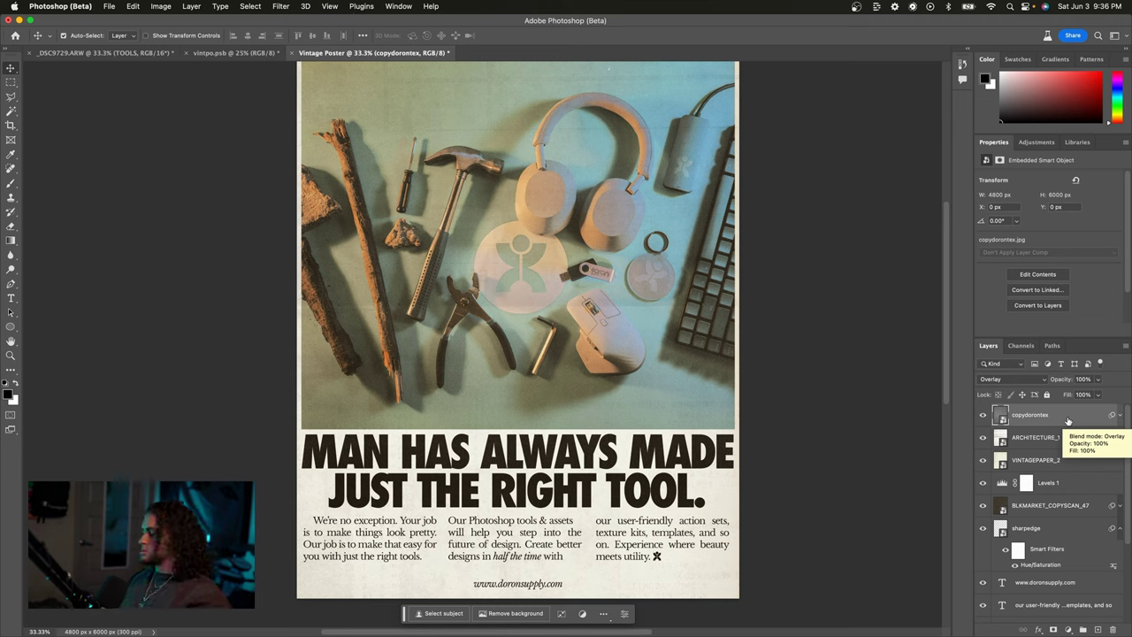
pyautogui.press('super+alt+shift+e')
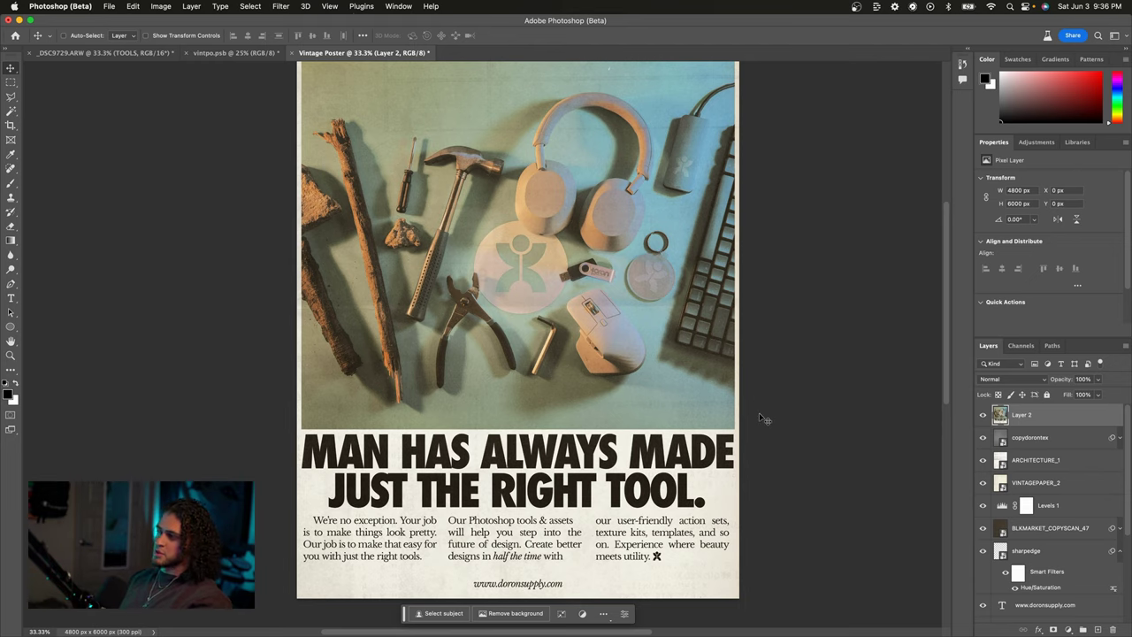
pyautogui.scroll(1, 763, 419)
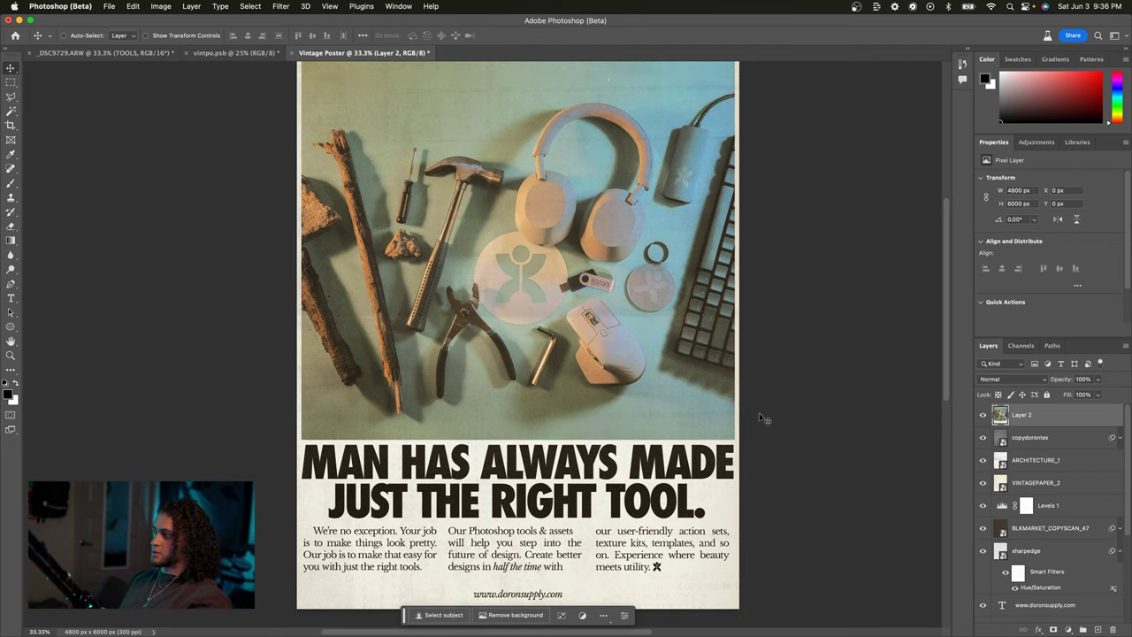
pyautogui.click(981, 414)
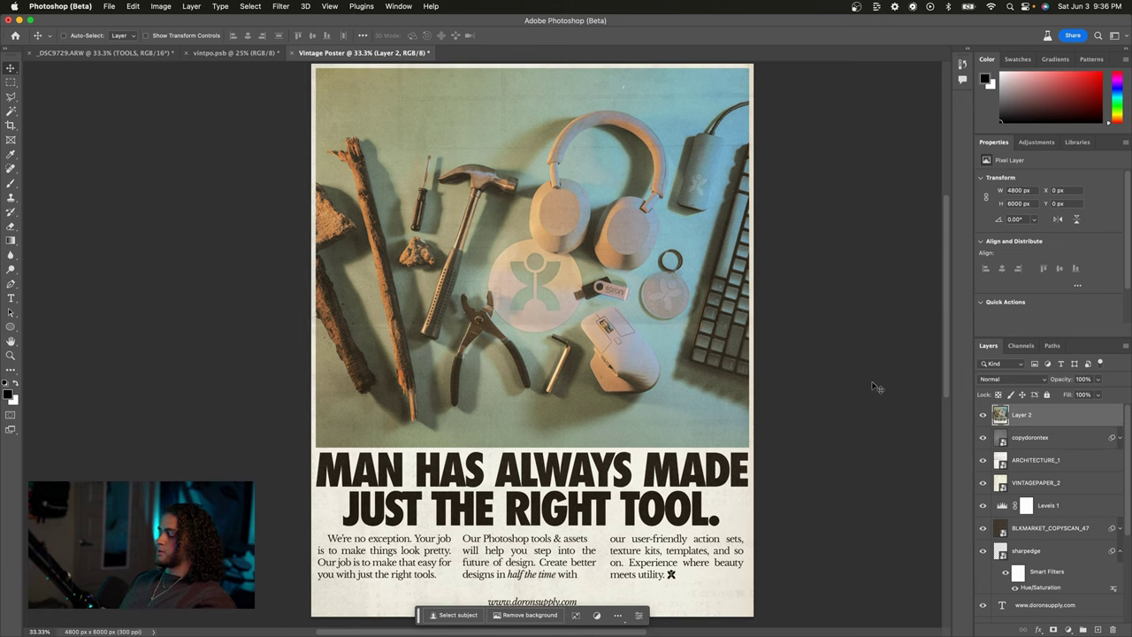
pyautogui.press('super+j')
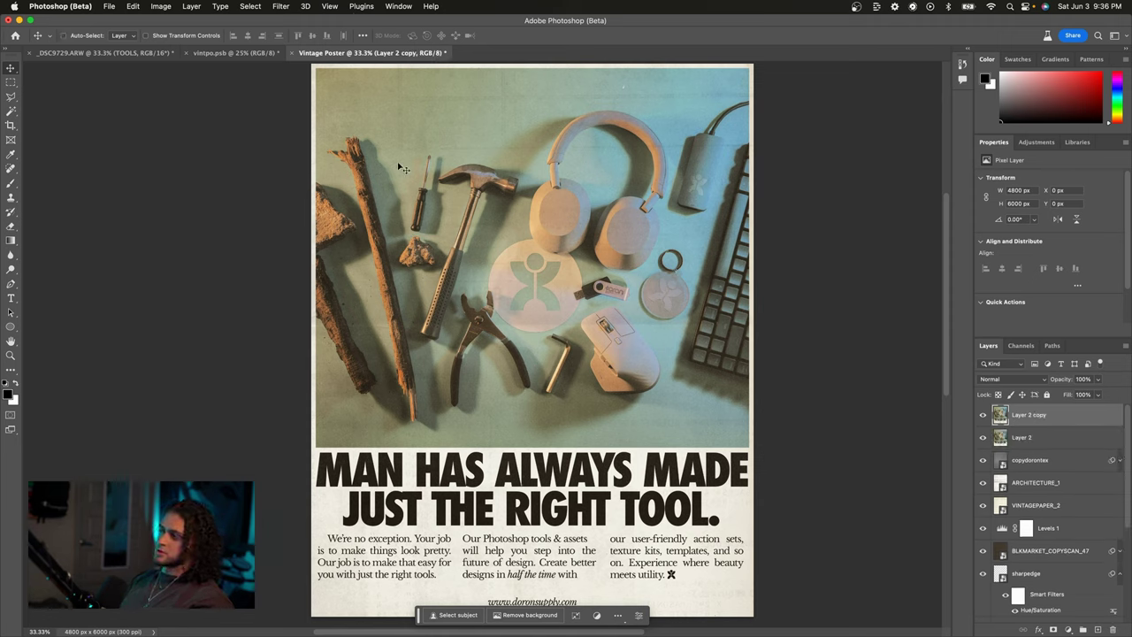
# - Open the Camera Raw Filter on the merged copy and set Temperature +6, Tint +4, Exposure +0.30 and Highlights -53
pyautogui.click(281, 6)
pyautogui.click(306, 94)
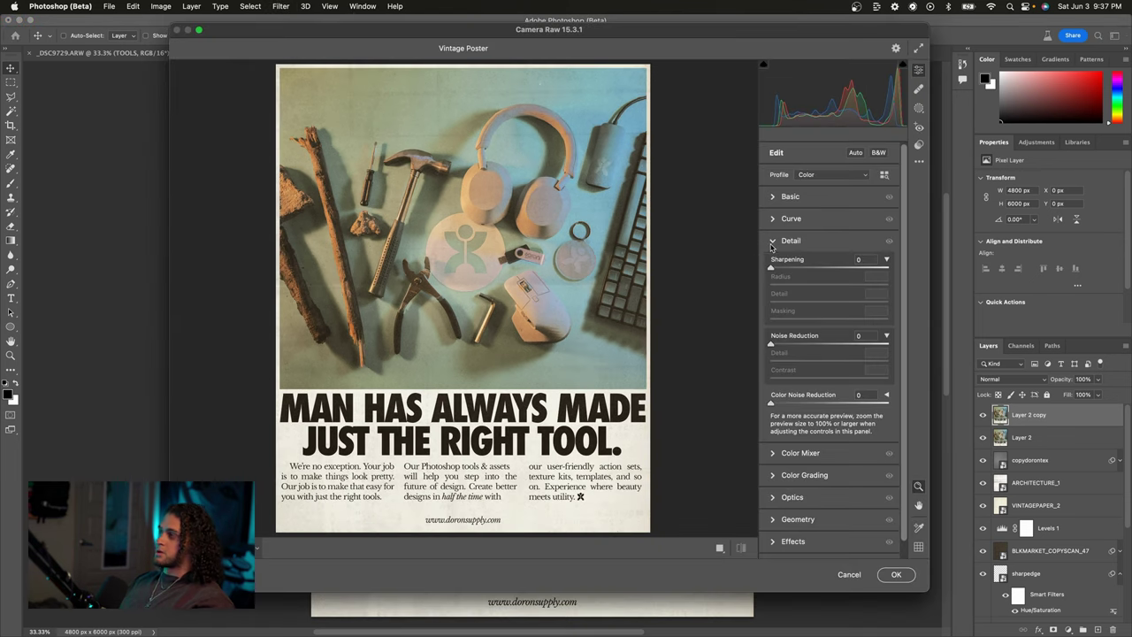
pyautogui.click(772, 242)
pyautogui.click(774, 196)
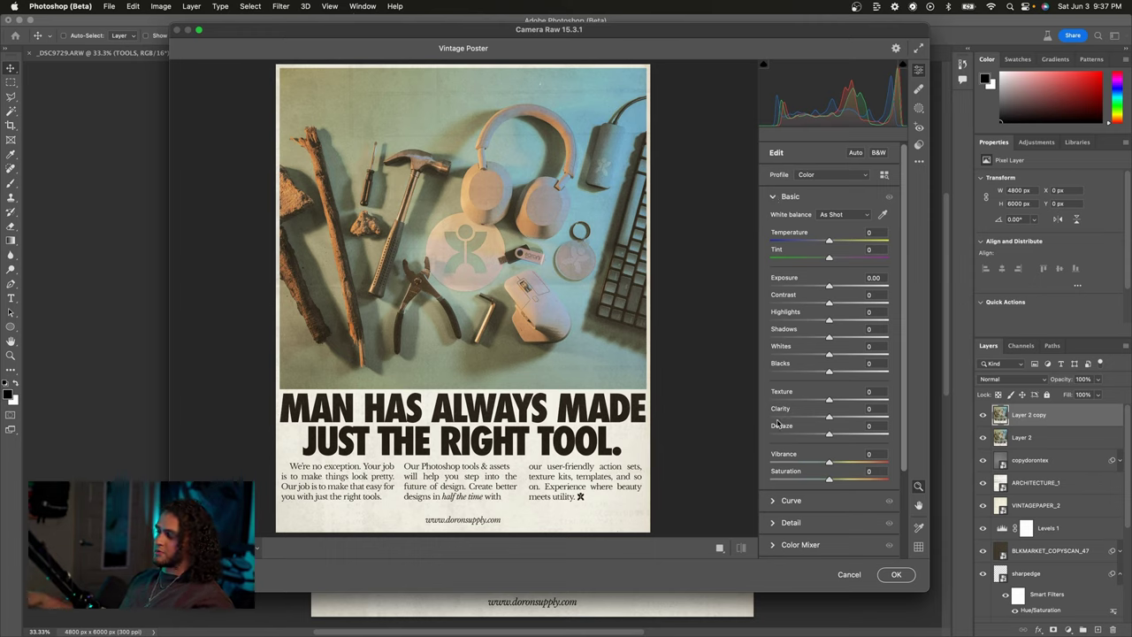
pyautogui.moveTo(607, 35)
pyautogui.mouseDown()
pyautogui.moveTo(612, 68)
pyautogui.moveTo(602, 57)
pyautogui.mouseUp()
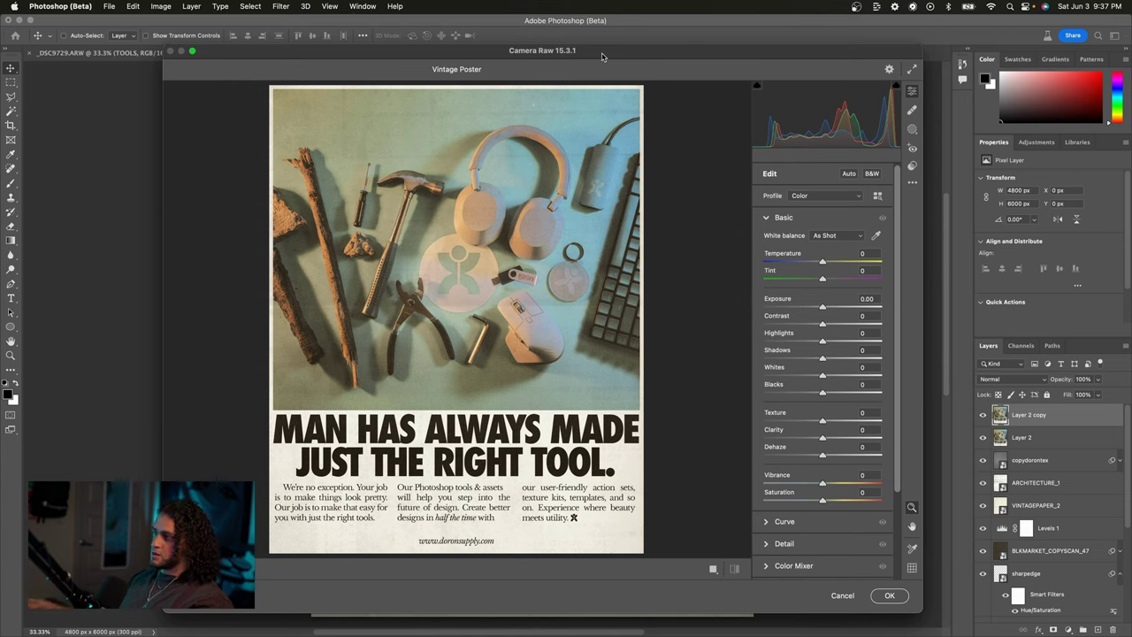
pyautogui.moveTo(823, 264); pyautogui.dragTo(827, 307)
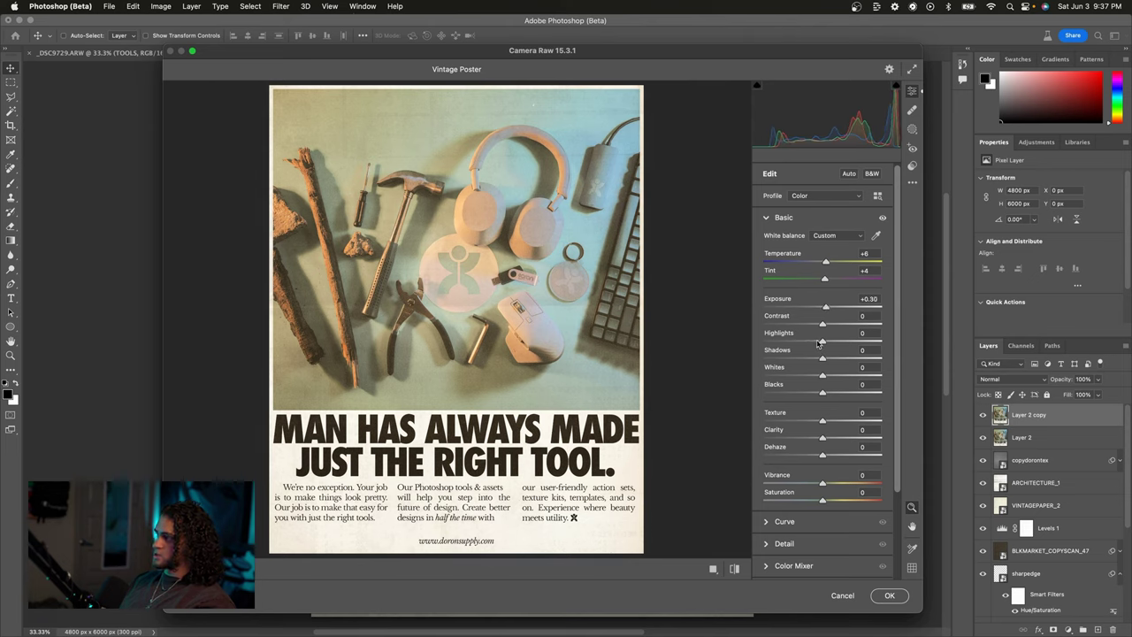
pyautogui.moveTo(816, 343); pyautogui.dragTo(791, 342)
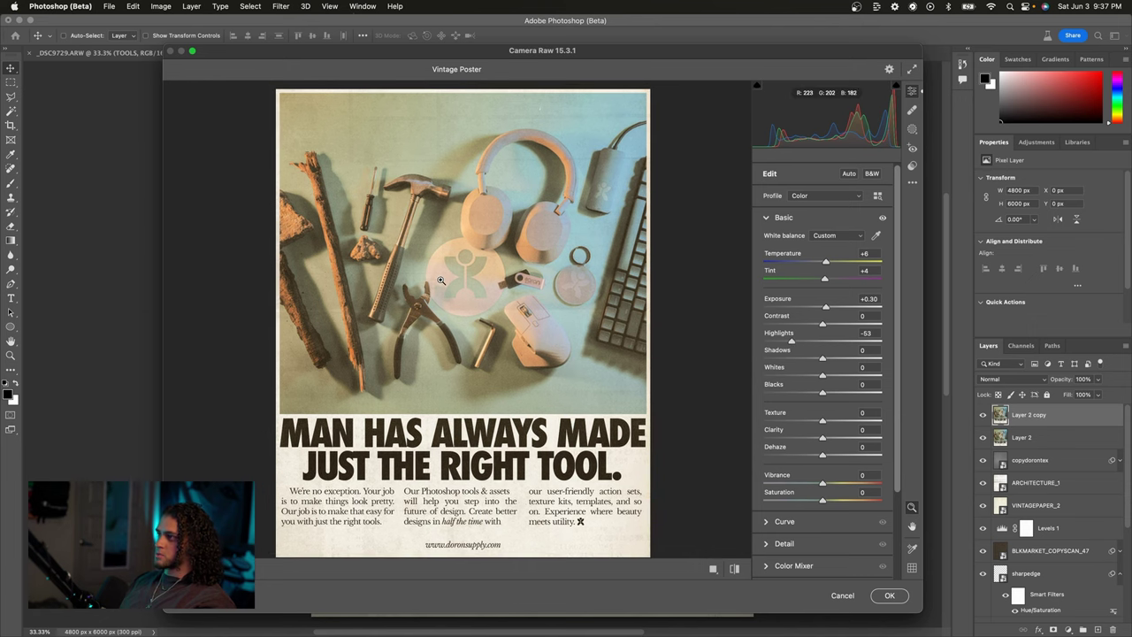
pyautogui.click(441, 281)
pyautogui.moveTo(442, 281); pyautogui.dragTo(449, 355)
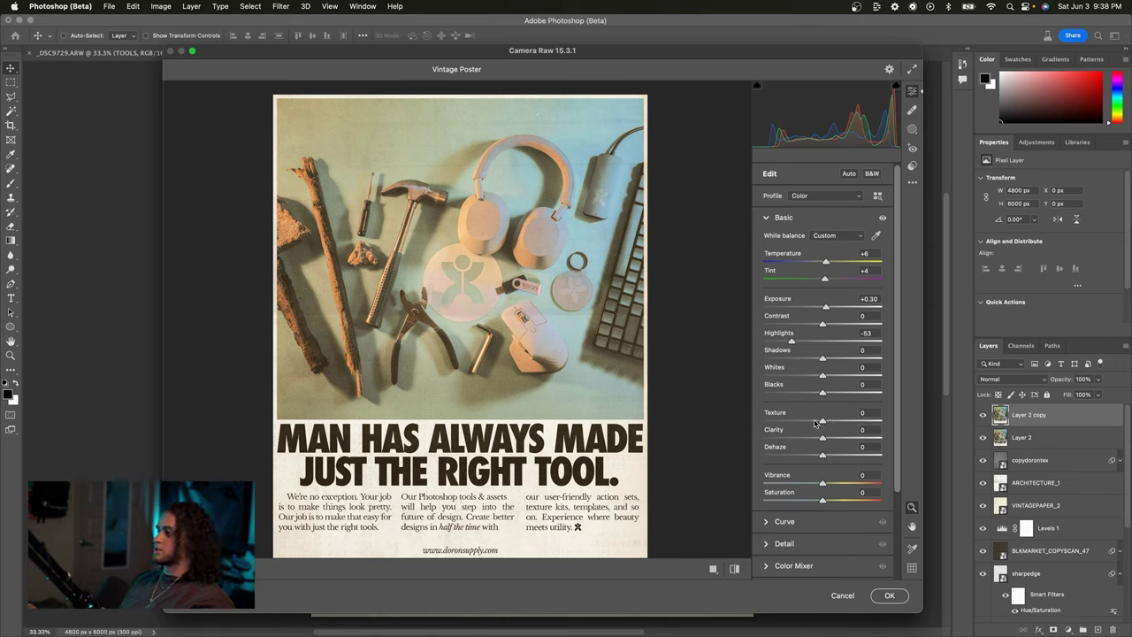
# - Try Clarity at -16 and at -100, inspecting the headline and photo edge up close
pyautogui.moveTo(823, 438)
pyautogui.mouseDown()
pyautogui.moveTo(801, 439)
pyautogui.moveTo(813, 438)
pyautogui.mouseUp()
pyautogui.click(525, 433)
pyautogui.scroll(-5, 550, 239)
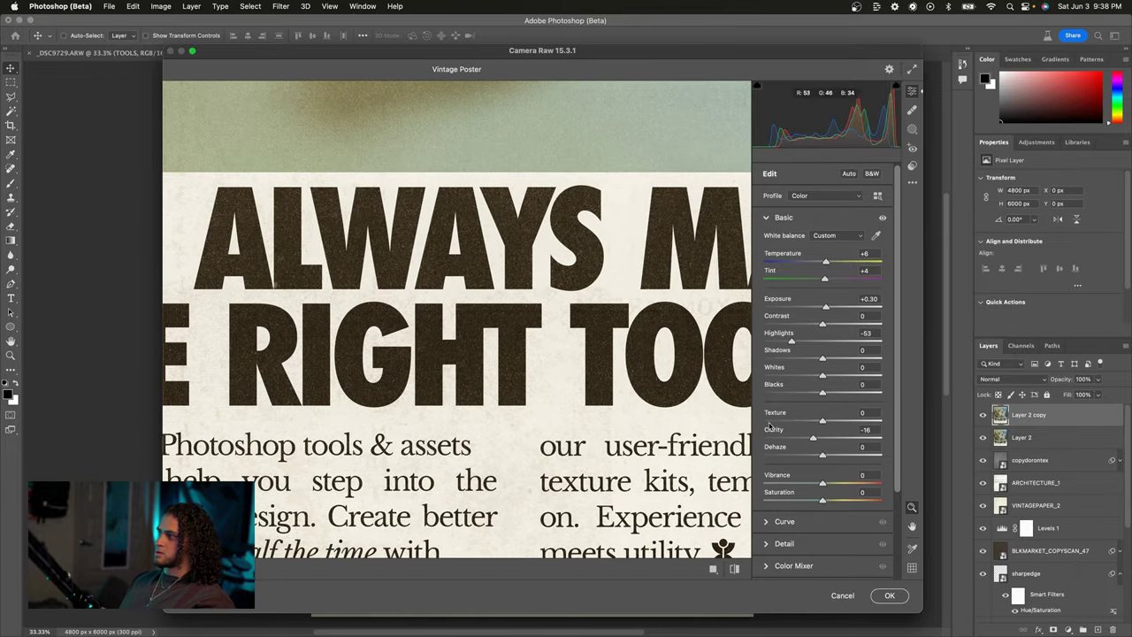
pyautogui.moveTo(784, 438); pyautogui.dragTo(762, 438)
pyautogui.hscroll(-5, 587, 381)
pyautogui.hscroll(-5, 402, 312)
pyautogui.scroll(2, 402, 311)
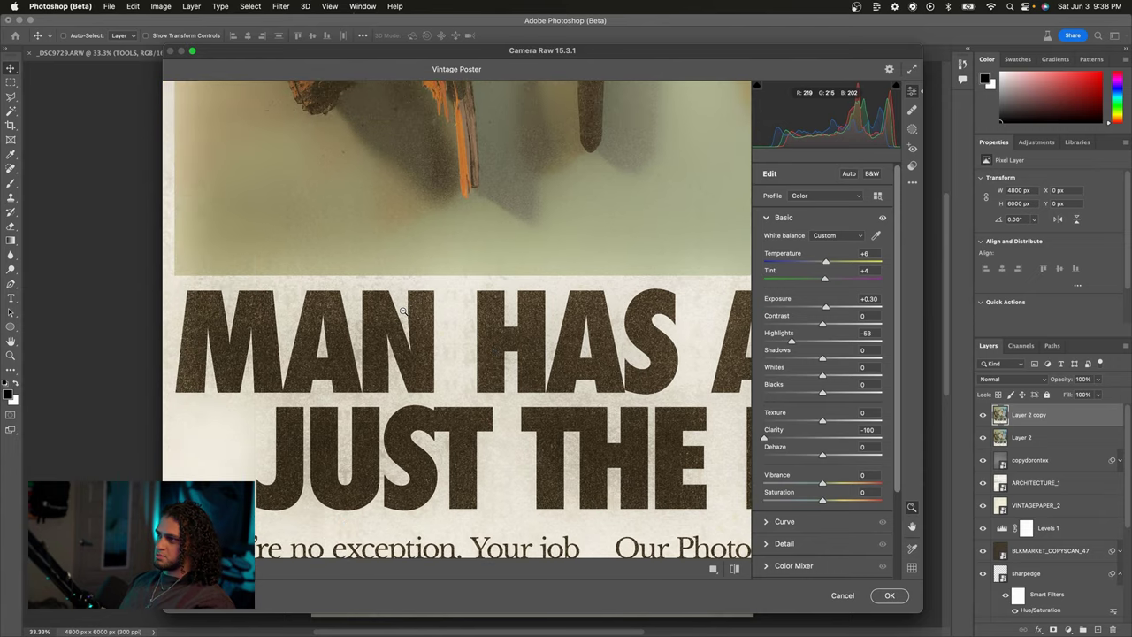
pyautogui.click(402, 311)
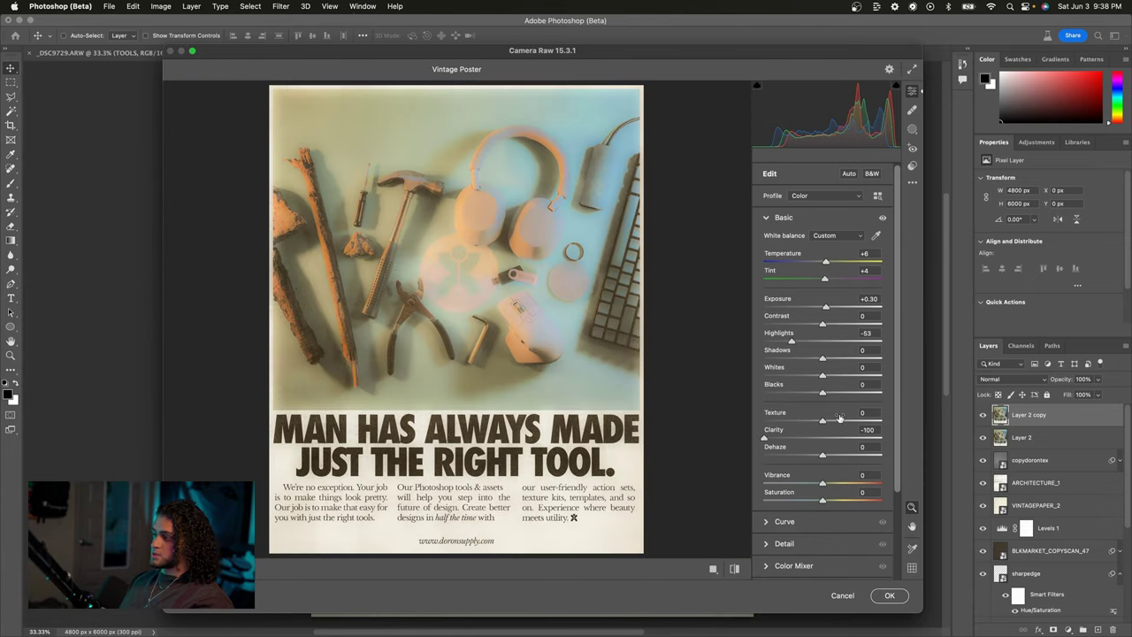
# - Set Clarity to -18, Texture to +13 after trying +100, and Vibrance to -10
pyautogui.moveTo(824, 441); pyautogui.dragTo(814, 439)
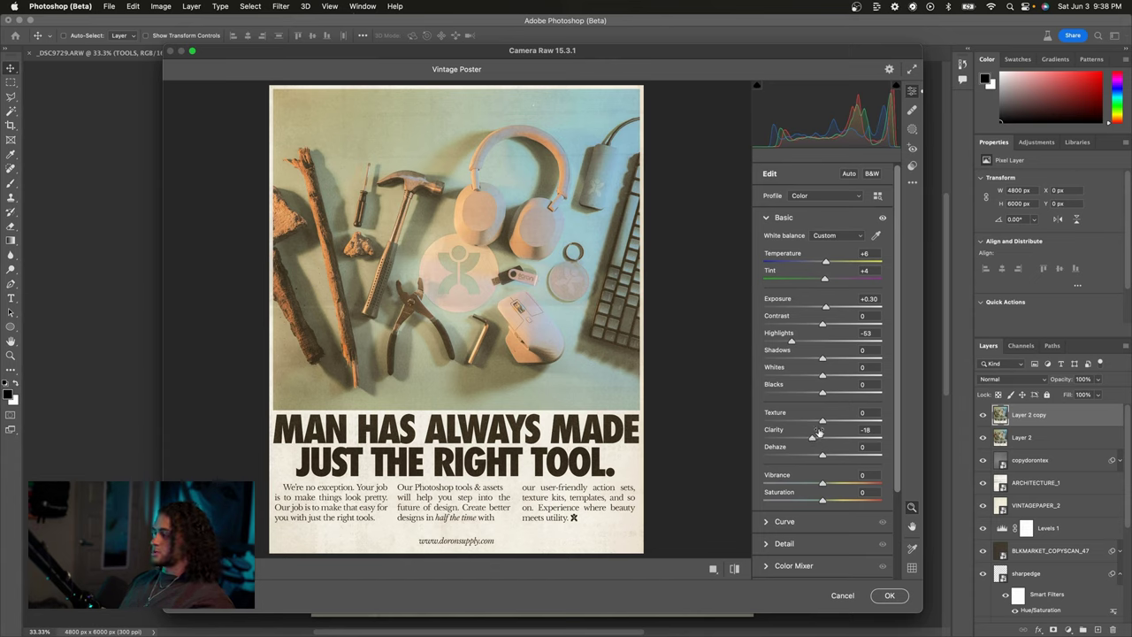
pyautogui.moveTo(823, 422); pyautogui.dragTo(907, 416)
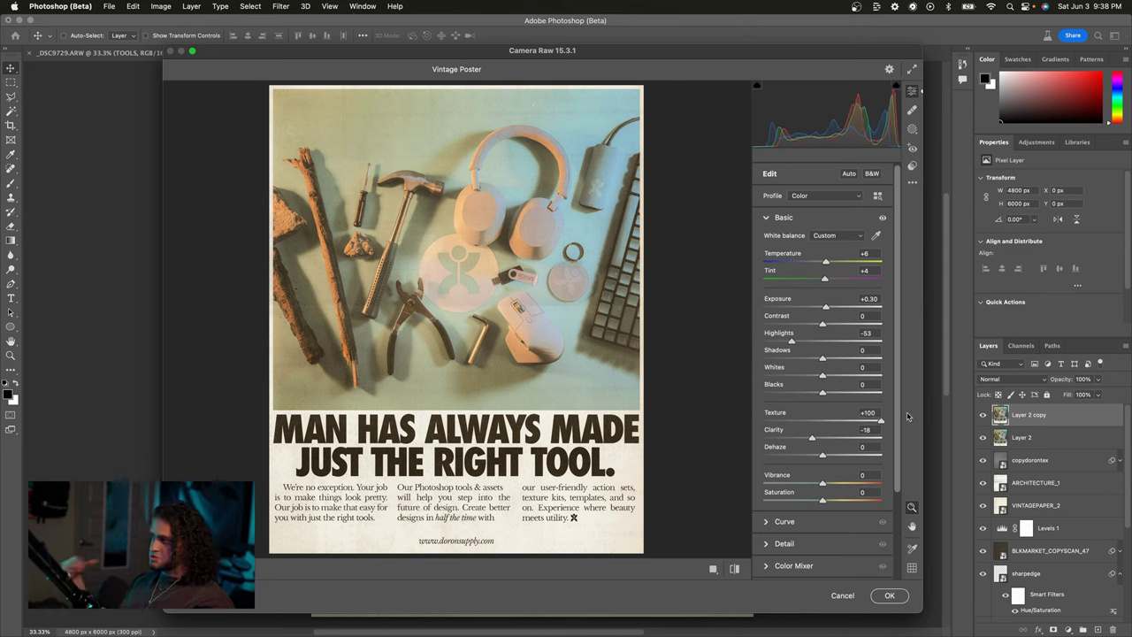
pyautogui.click(830, 421)
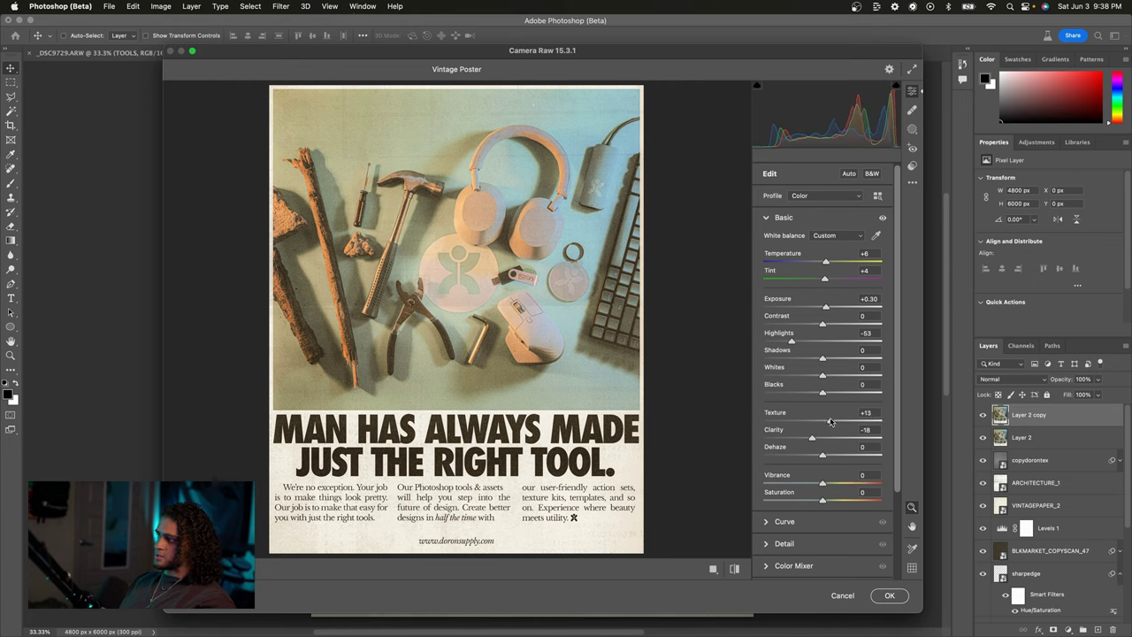
pyautogui.scroll(-2, 759, 441)
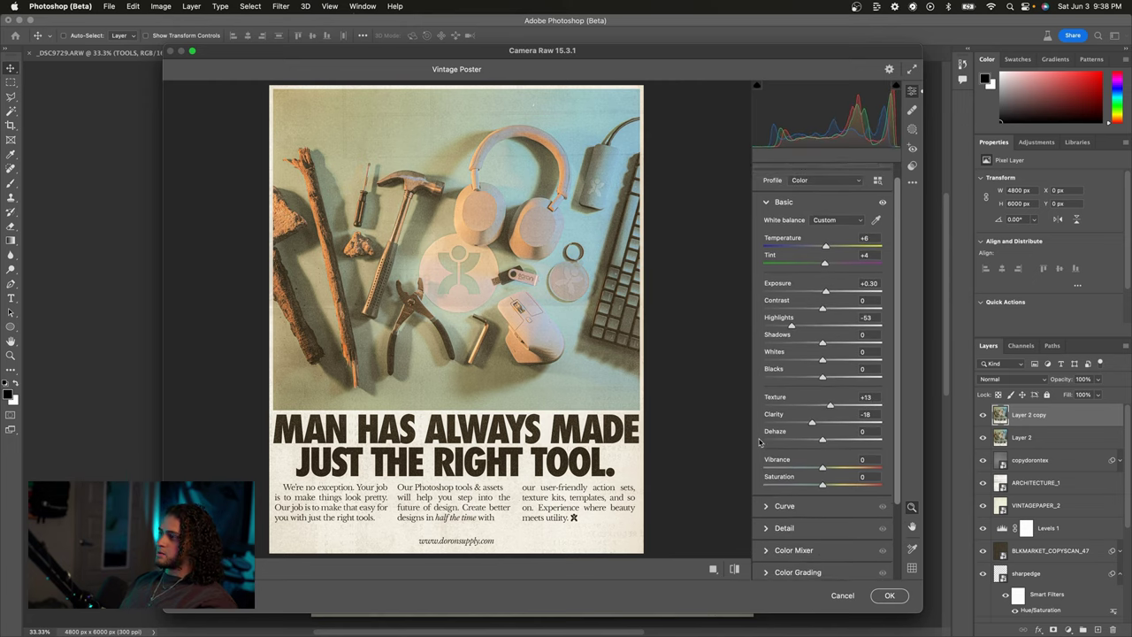
pyautogui.moveTo(824, 467)
pyautogui.mouseDown()
pyautogui.moveTo(889, 472)
pyautogui.moveTo(667, 458)
pyautogui.moveTo(822, 457)
pyautogui.moveTo(811, 455)
pyautogui.mouseUp()
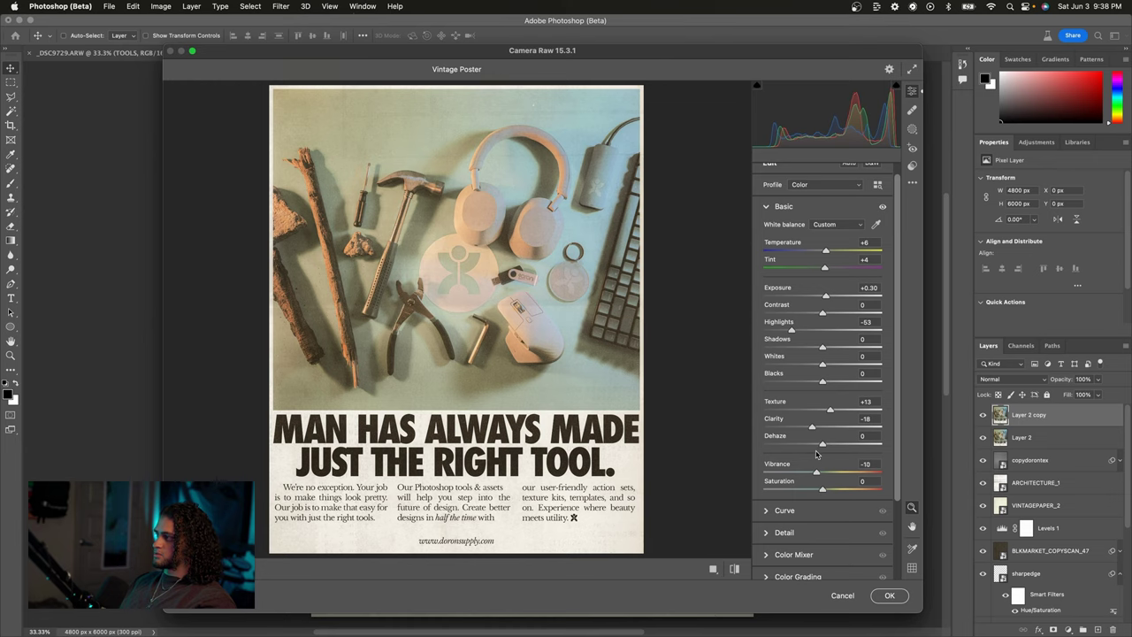
# - In the Color Mixer's hue adjustments, set Aquas to +2 and Oranges to +1
pyautogui.scroll(-4, 760, 435)
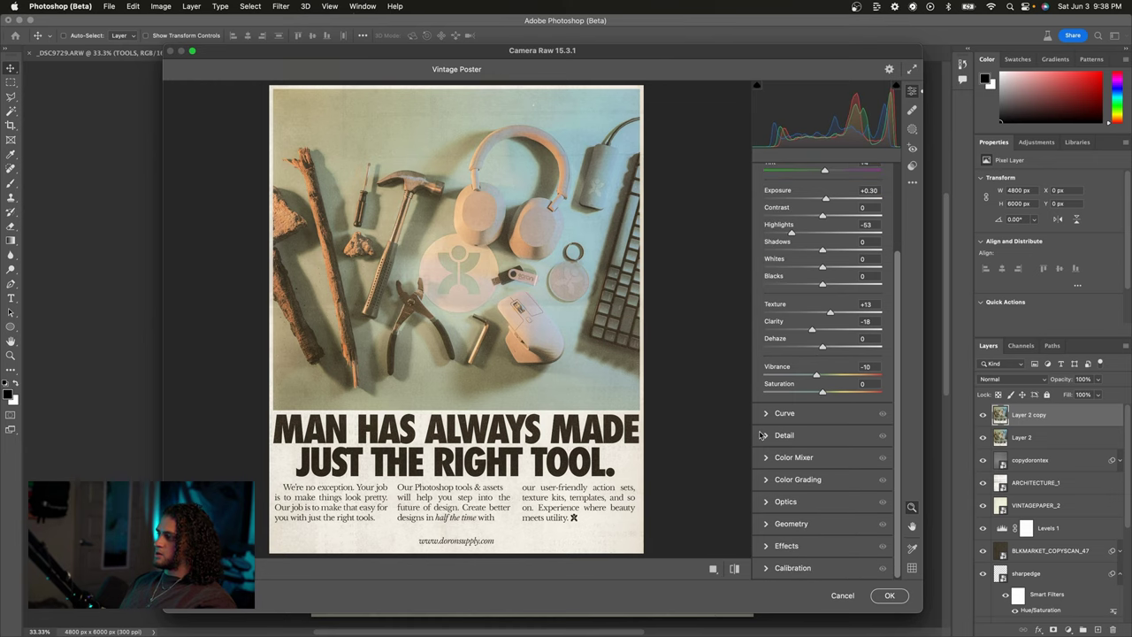
pyautogui.moveTo(769, 485)
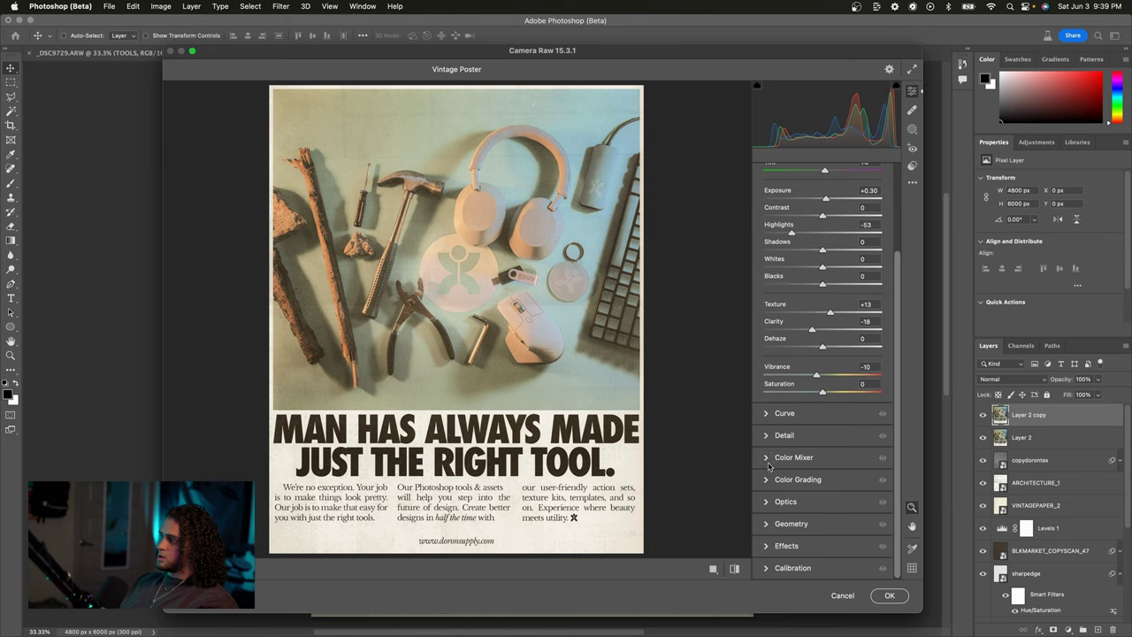
pyautogui.click(770, 462)
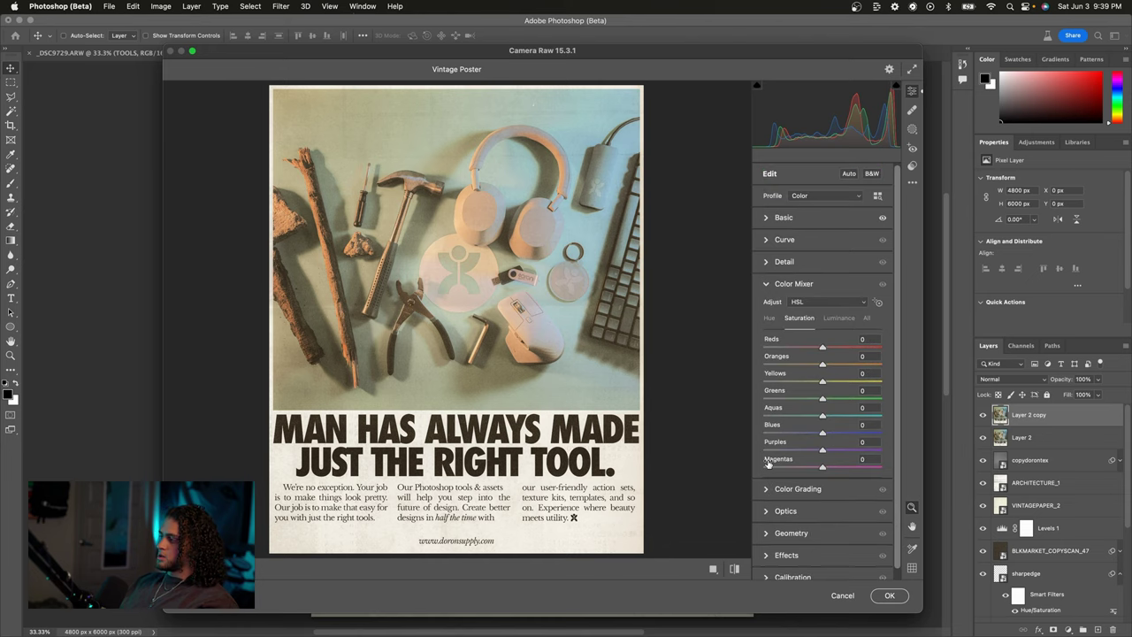
pyautogui.click(772, 317)
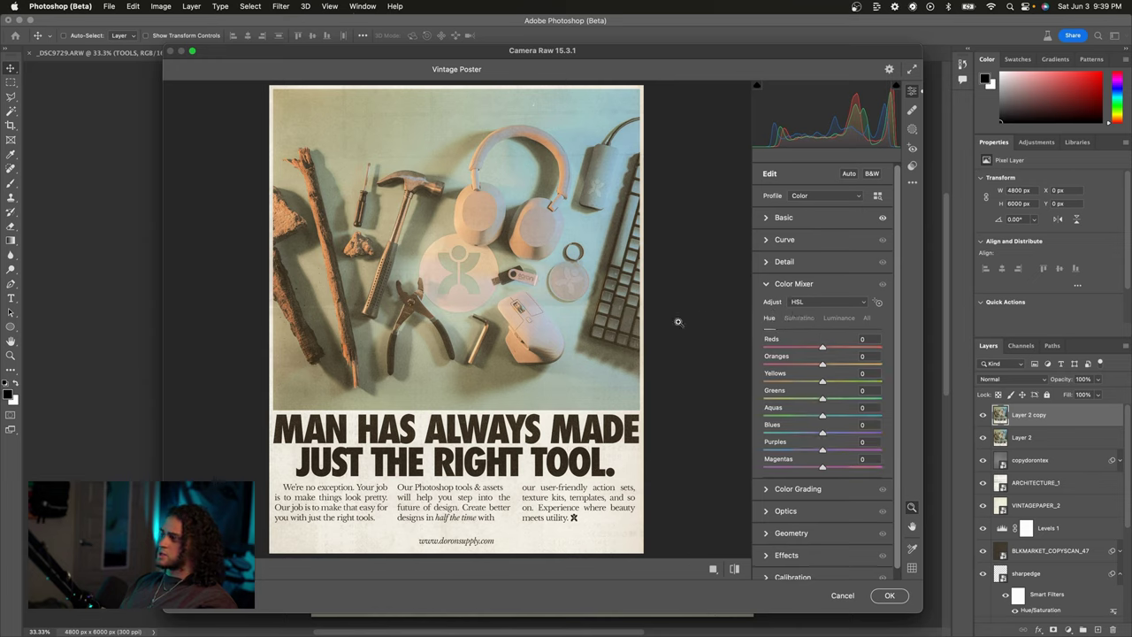
pyautogui.click(799, 317)
pyautogui.click(835, 318)
pyautogui.click(768, 318)
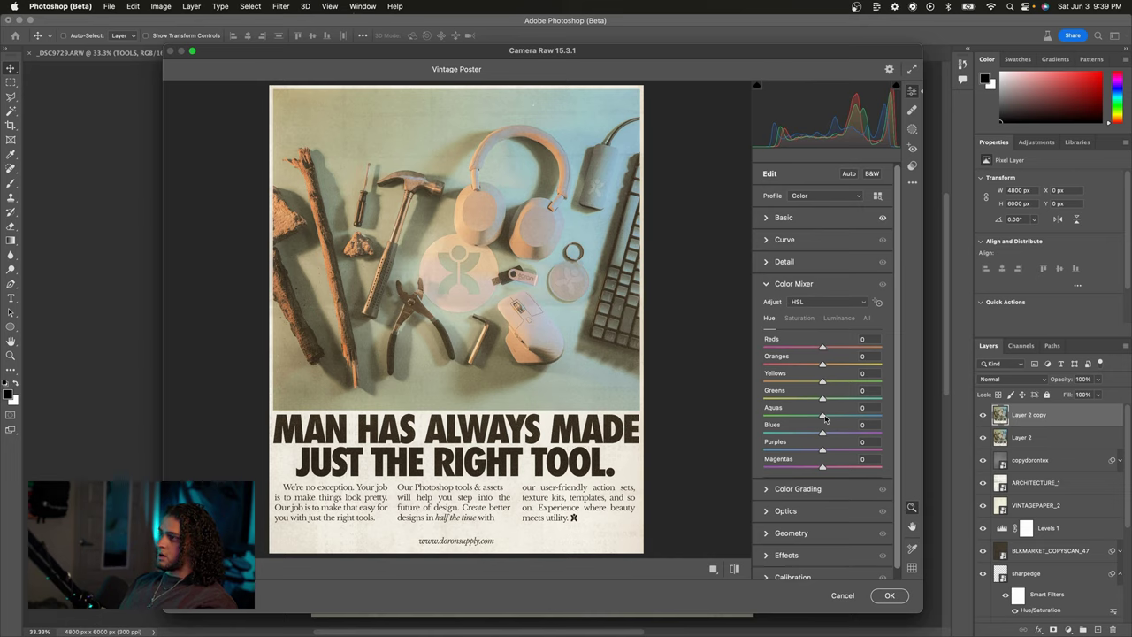
pyautogui.moveTo(824, 419); pyautogui.dragTo(822, 416)
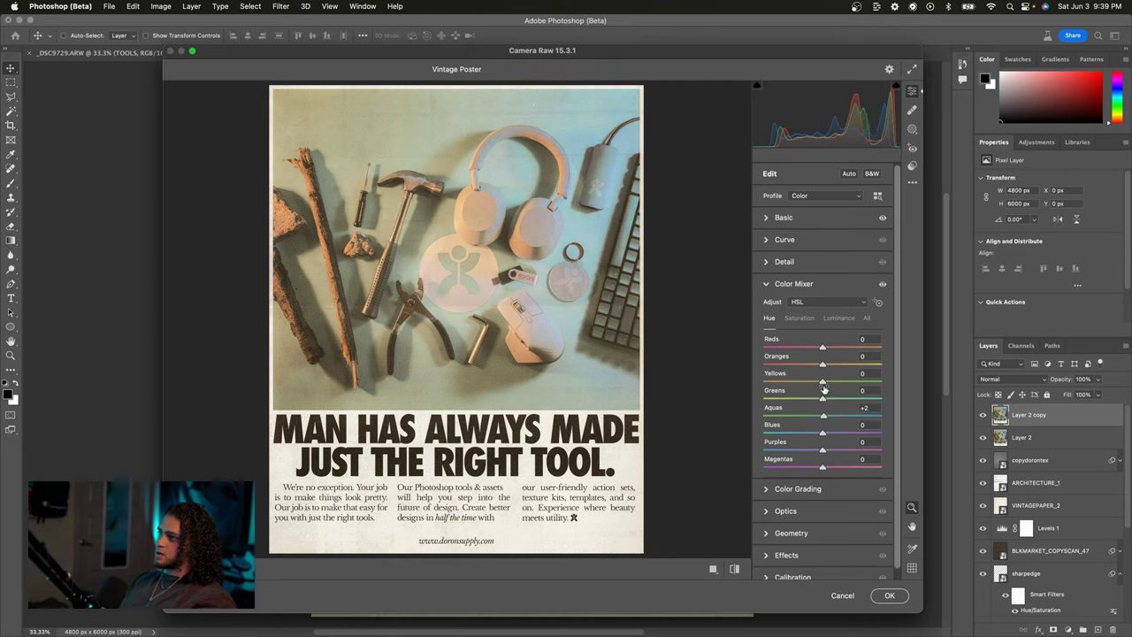
pyautogui.moveTo(823, 398); pyautogui.dragTo(829, 362)
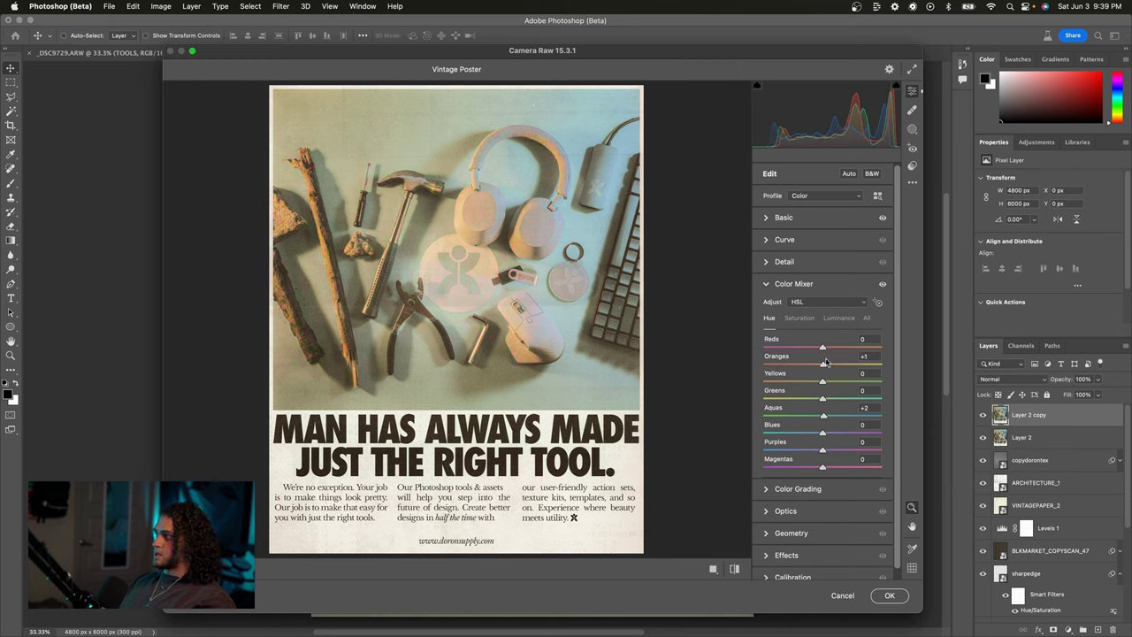
pyautogui.click(766, 286)
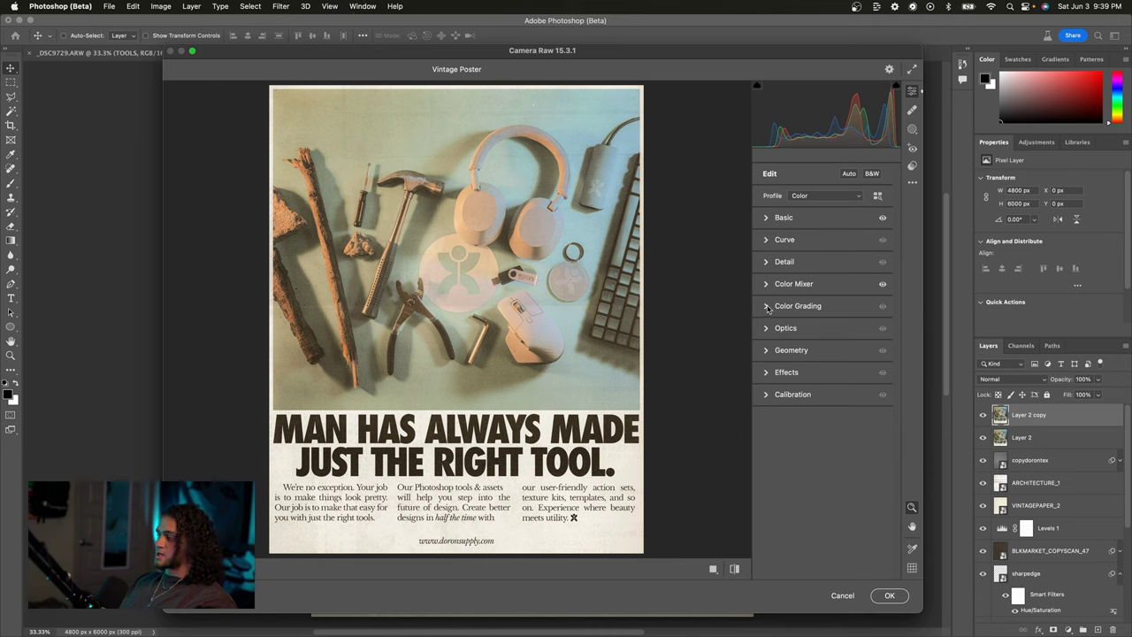
# - Color-grade the shadows toward blue with hue 219, saturation 49 and luminance -44
pyautogui.click(765, 306)
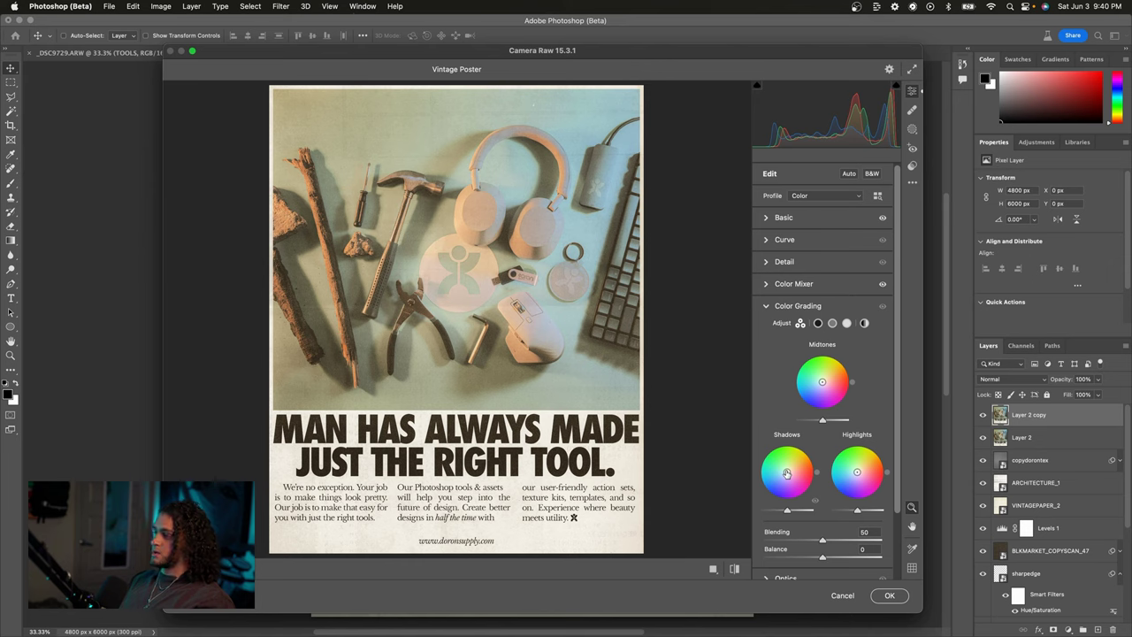
pyautogui.moveTo(787, 471); pyautogui.dragTo(772, 483)
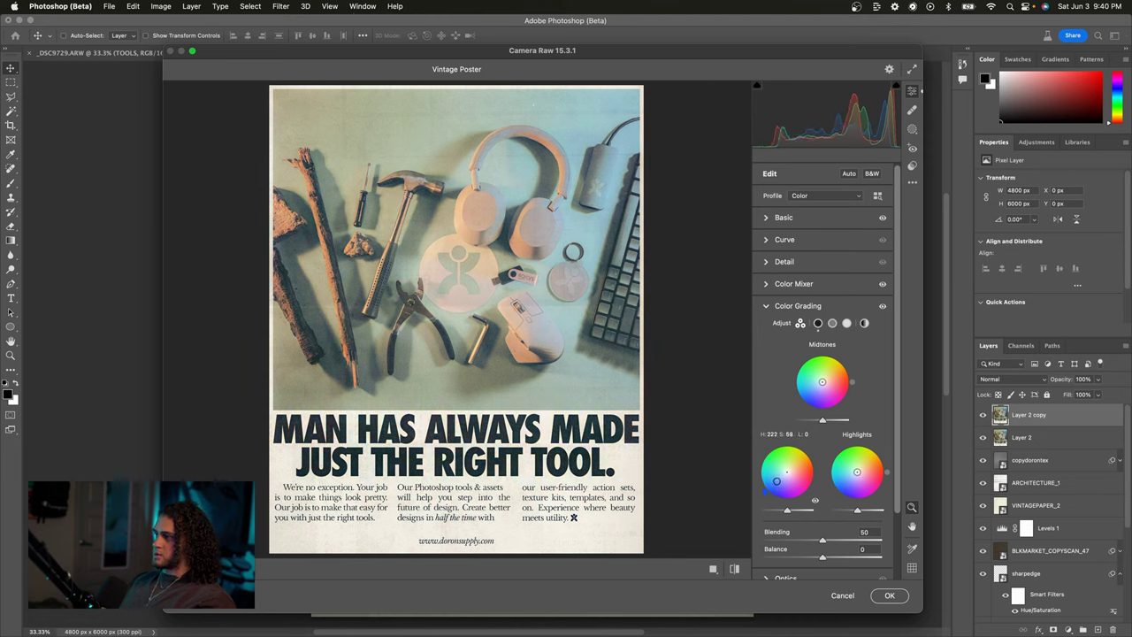
pyautogui.moveTo(776, 480)
pyautogui.mouseDown()
pyautogui.moveTo(789, 493)
pyautogui.moveTo(771, 488)
pyautogui.mouseUp()
pyautogui.moveTo(771, 485)
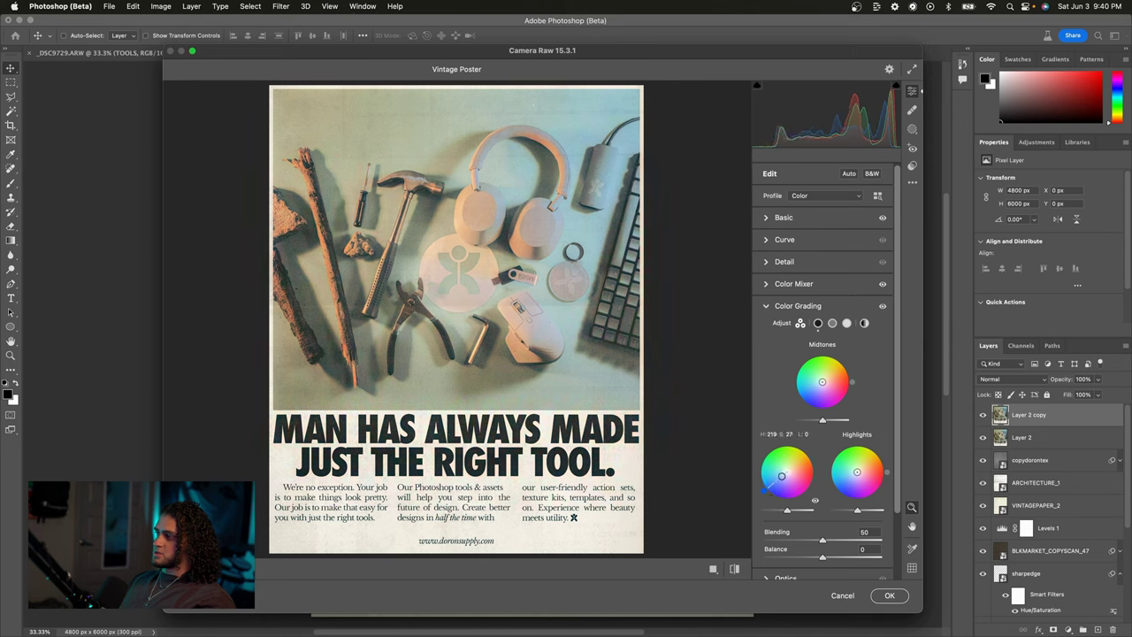
pyautogui.moveTo(787, 513)
pyautogui.mouseDown()
pyautogui.moveTo(746, 515)
pyautogui.moveTo(820, 508)
pyautogui.moveTo(773, 512)
pyautogui.moveTo(775, 501)
pyautogui.mouseUp()
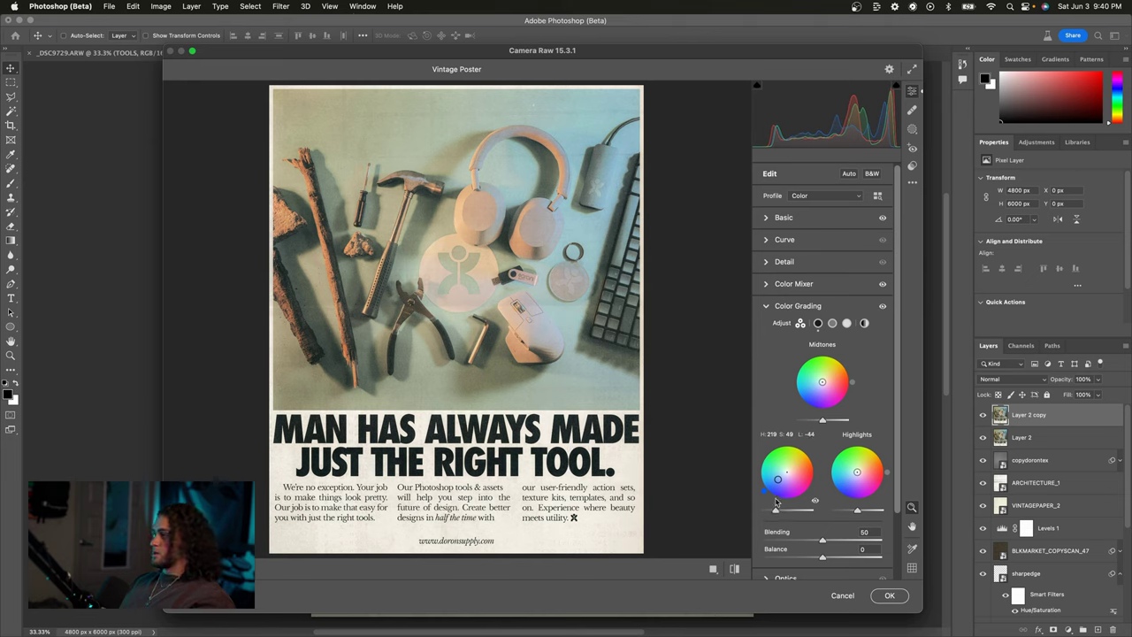
pyautogui.click(767, 306)
# - Try a Grain effect of 50 and inspect it close up around the mouse and logo
pyautogui.click(767, 373)
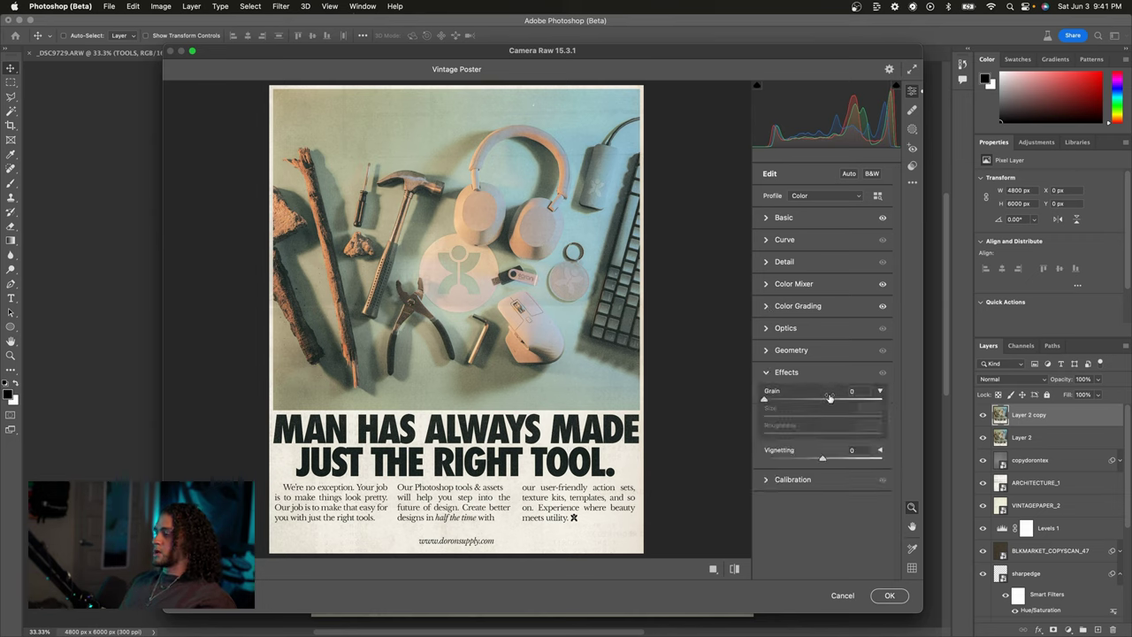
pyautogui.click(545, 343)
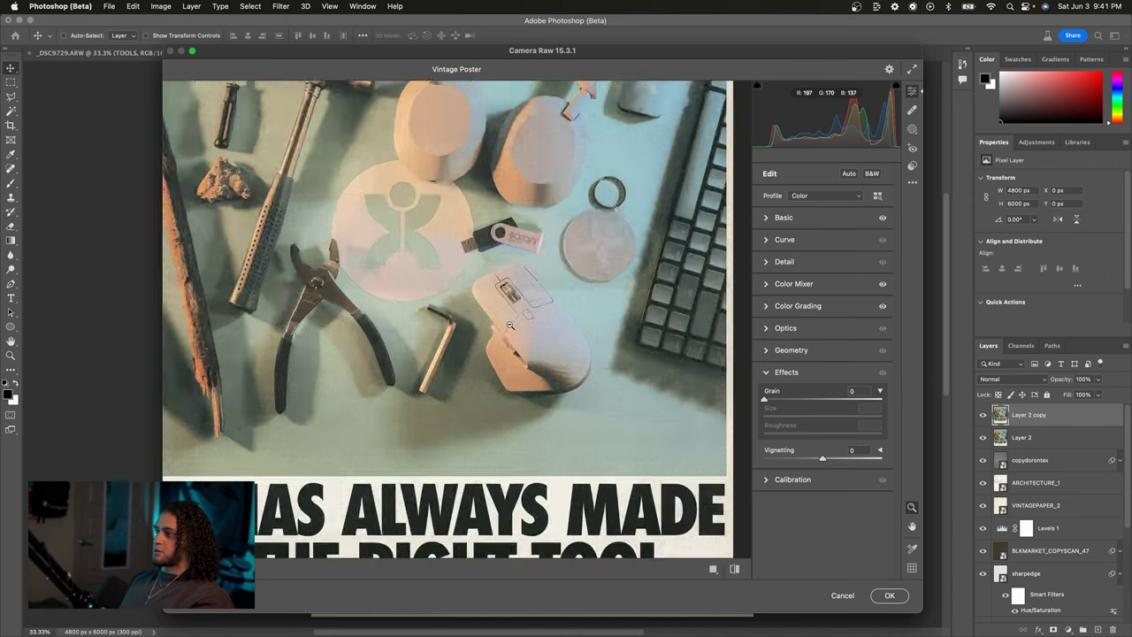
pyautogui.moveTo(853, 403); pyautogui.dragTo(883, 399)
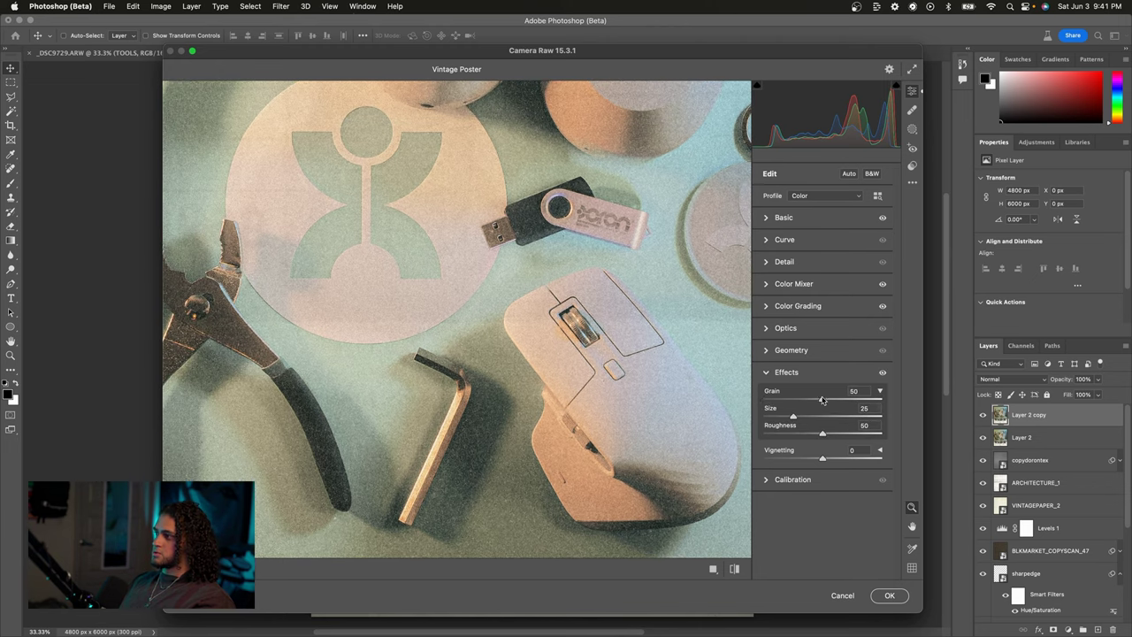
pyautogui.click(766, 372)
pyautogui.click(629, 368)
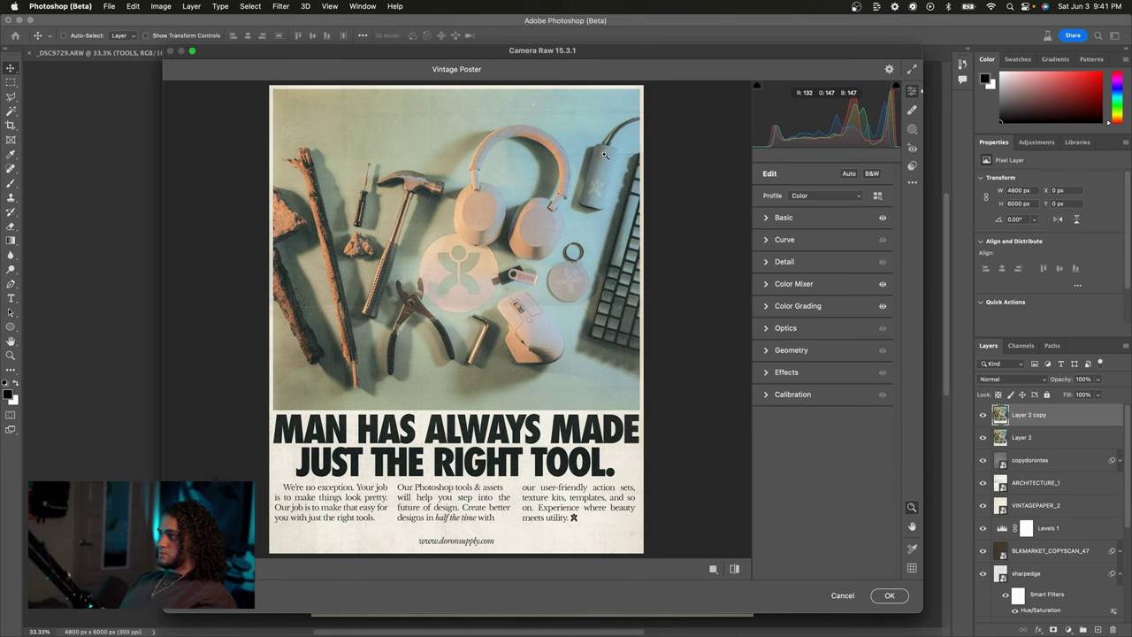
# - Apply the Camera Raw adjustments to the merged copy
pyautogui.click(890, 595)
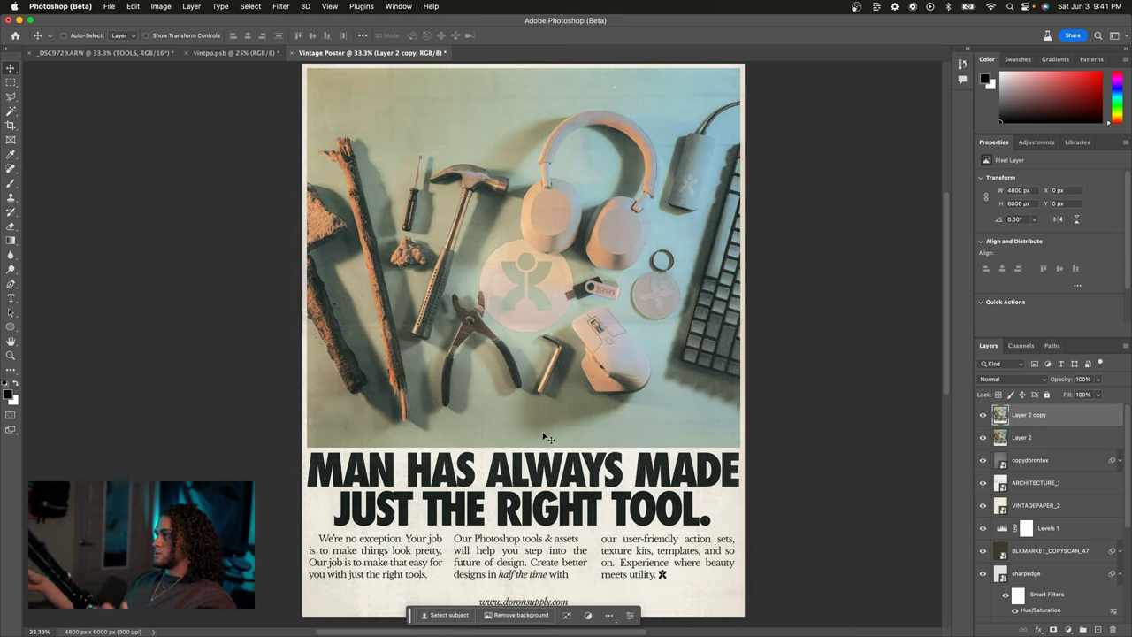
pyautogui.hscroll(2, 812, 376)
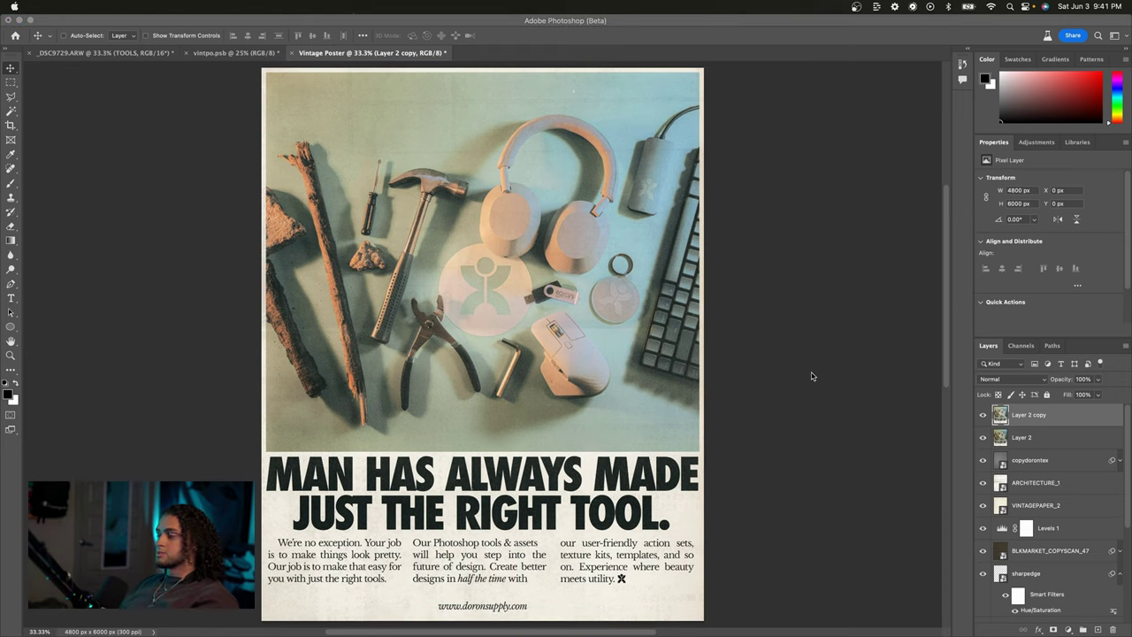